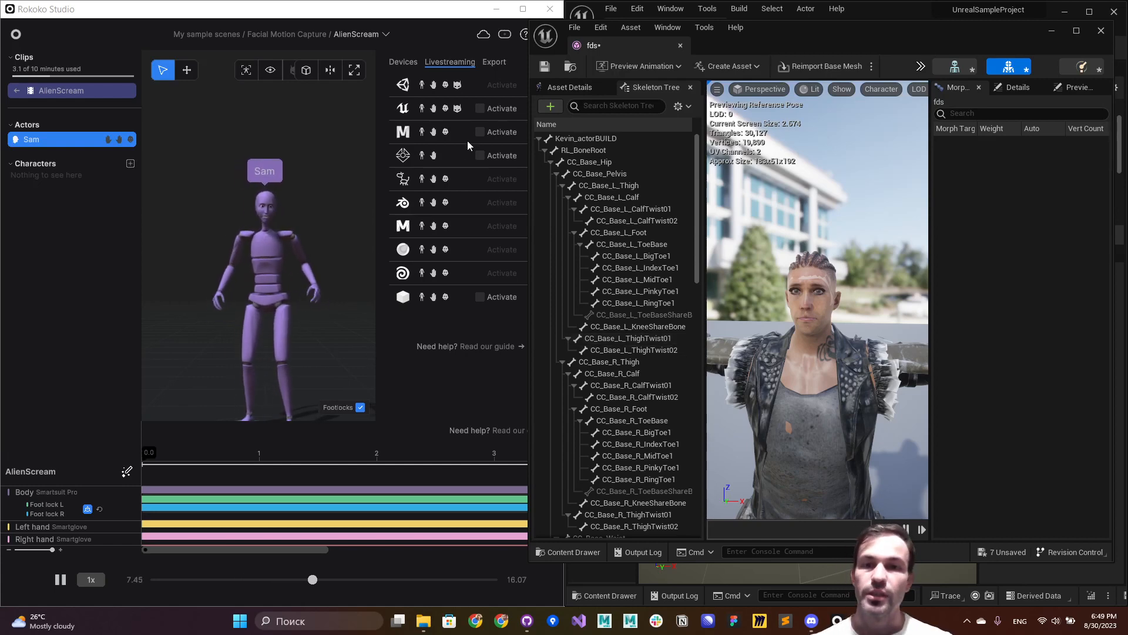
Step: Activate Unreal Engine livestreaming for the AlienScream scene in Rokoko Studio and open the Live Link window in the Unreal project
click(480, 109)
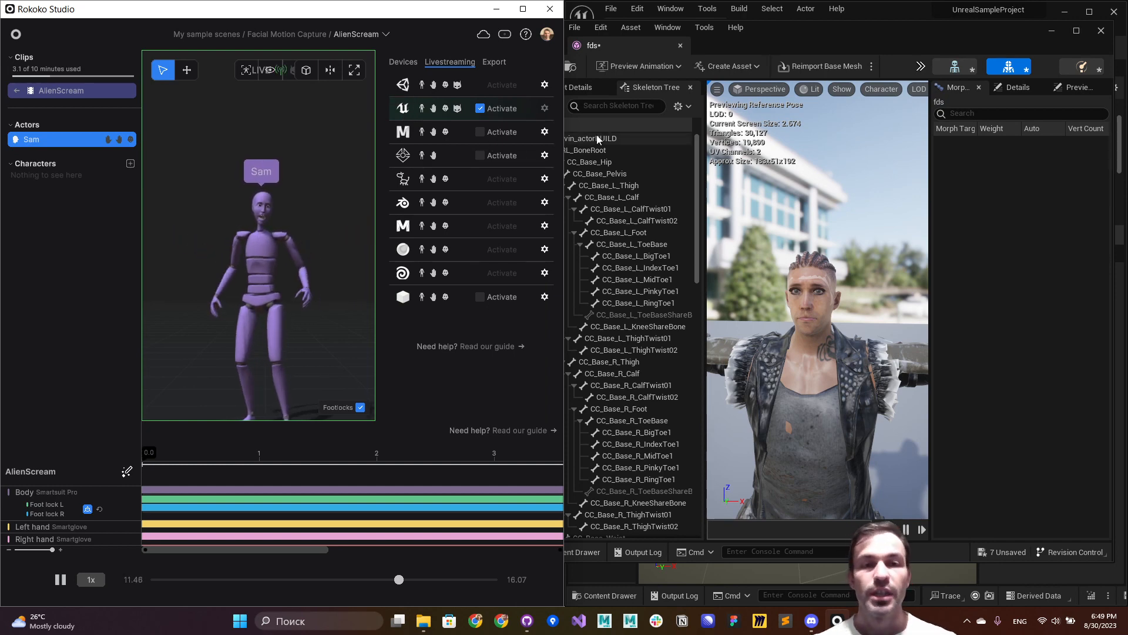
drag(771, 30, 331, 55)
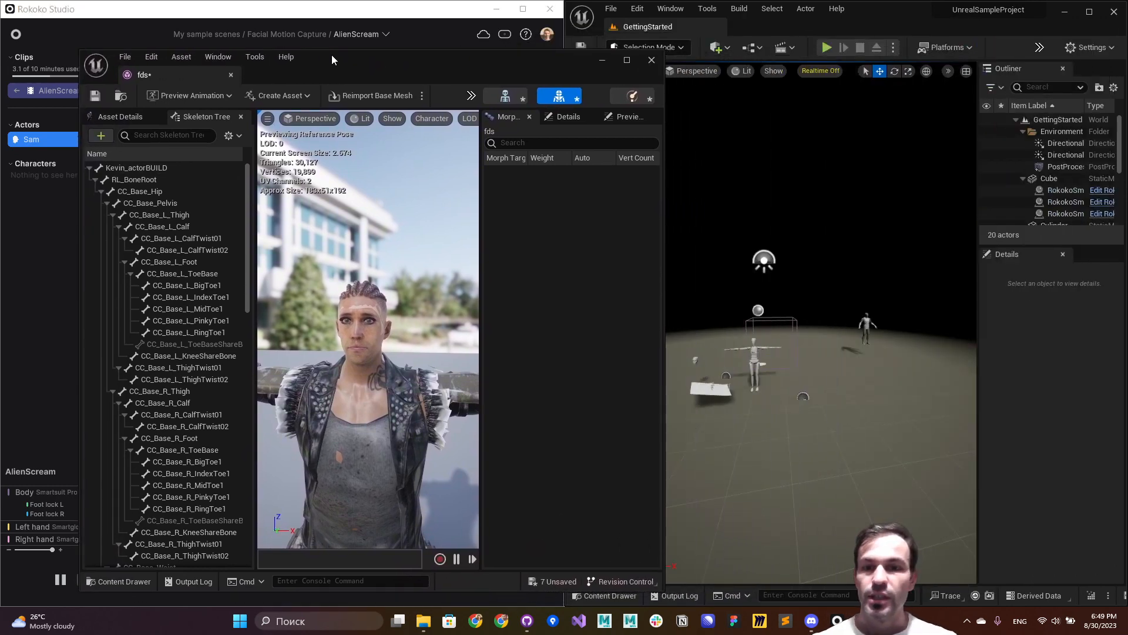
click(670, 8)
mouse_move(730, 112)
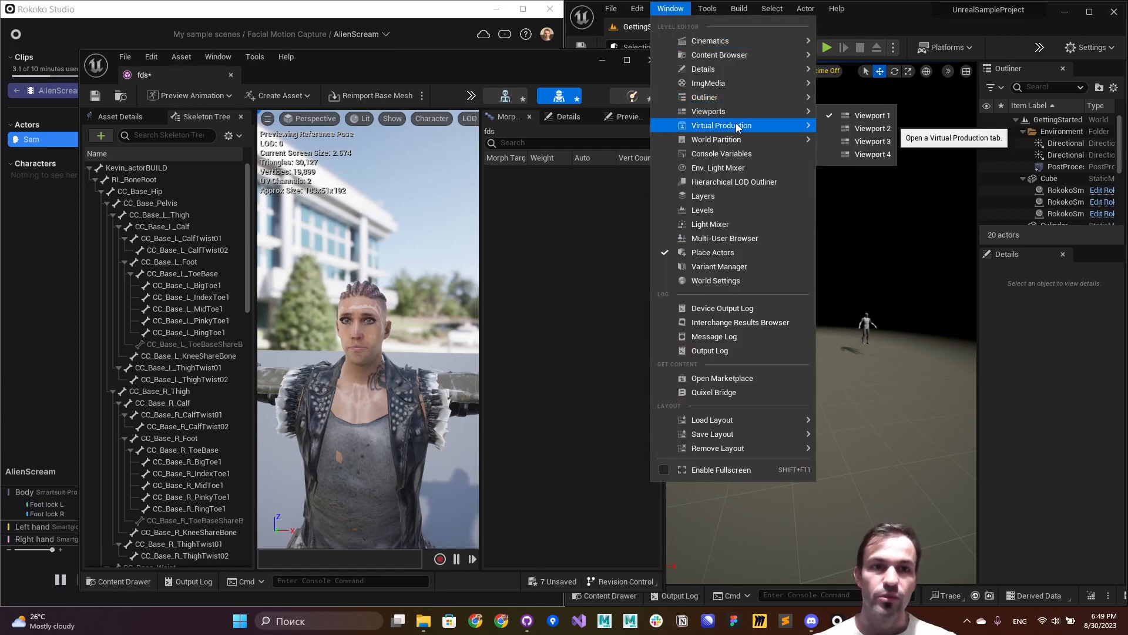
click(841, 194)
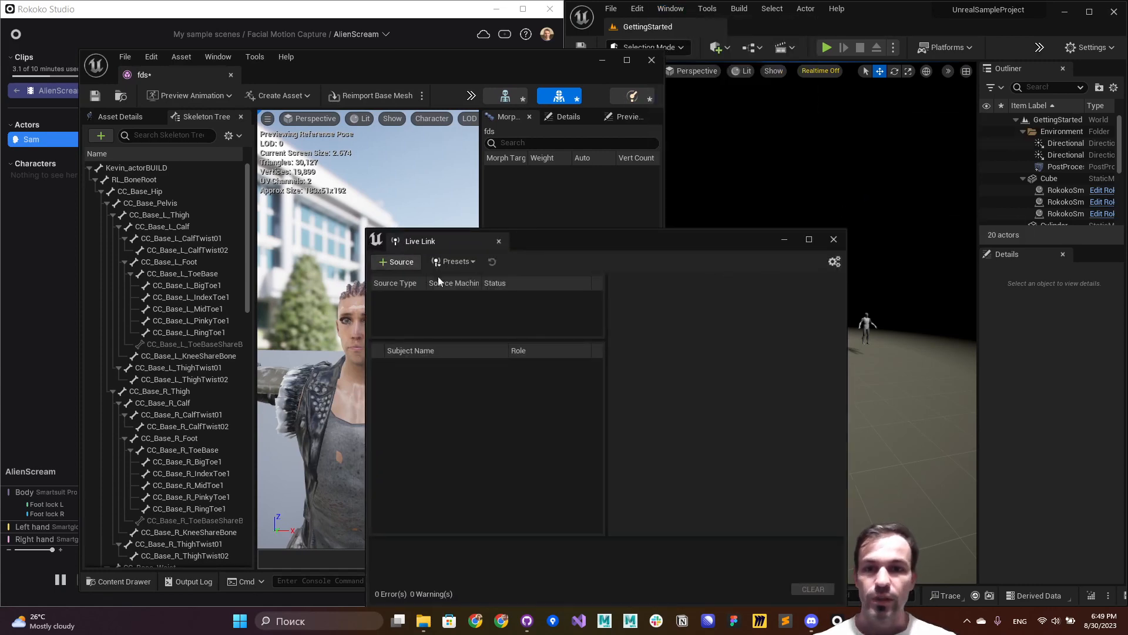
Step: Add Studio as a Rokoko Studio Source in Live Link using network address 0.0.0.0:14043, and close the Live Link window
click(397, 262)
mouse_move(431, 308)
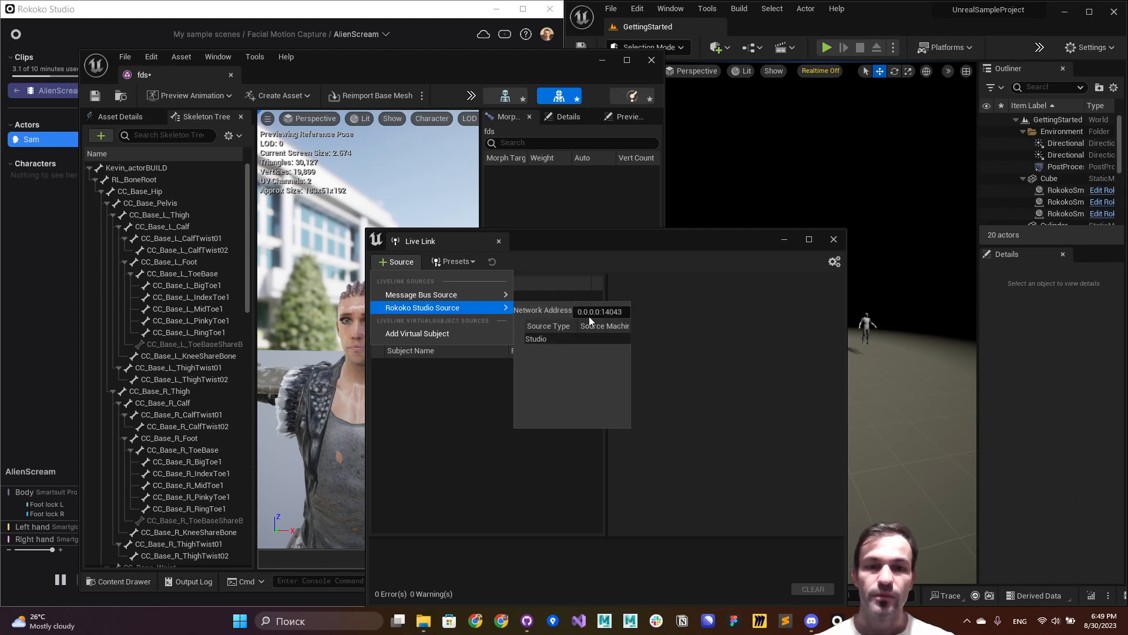
click(565, 338)
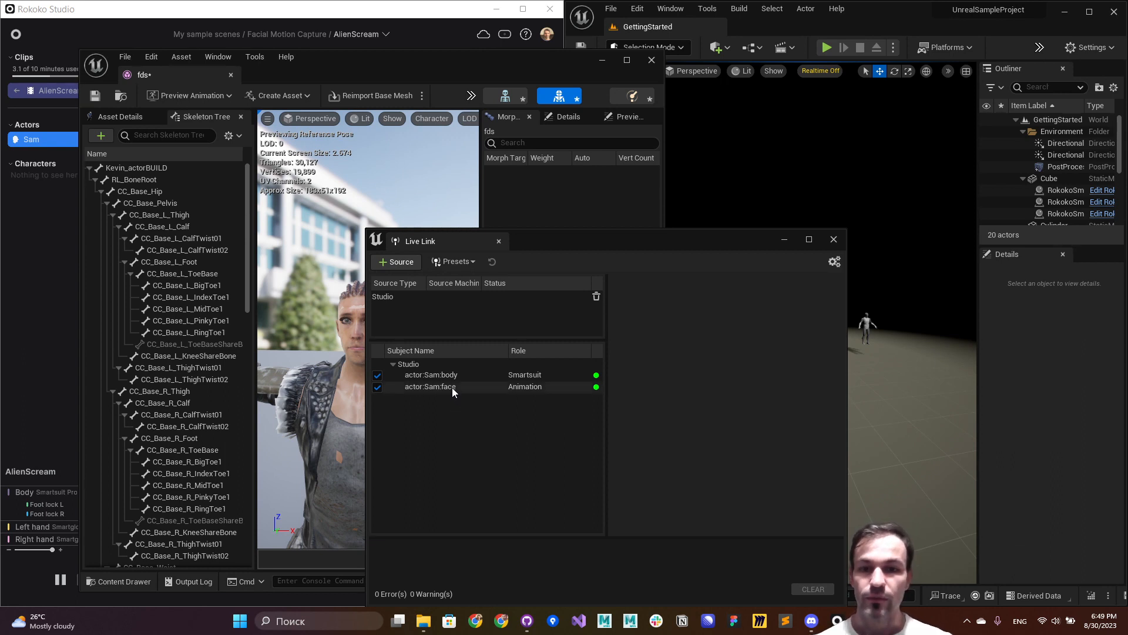
click(833, 239)
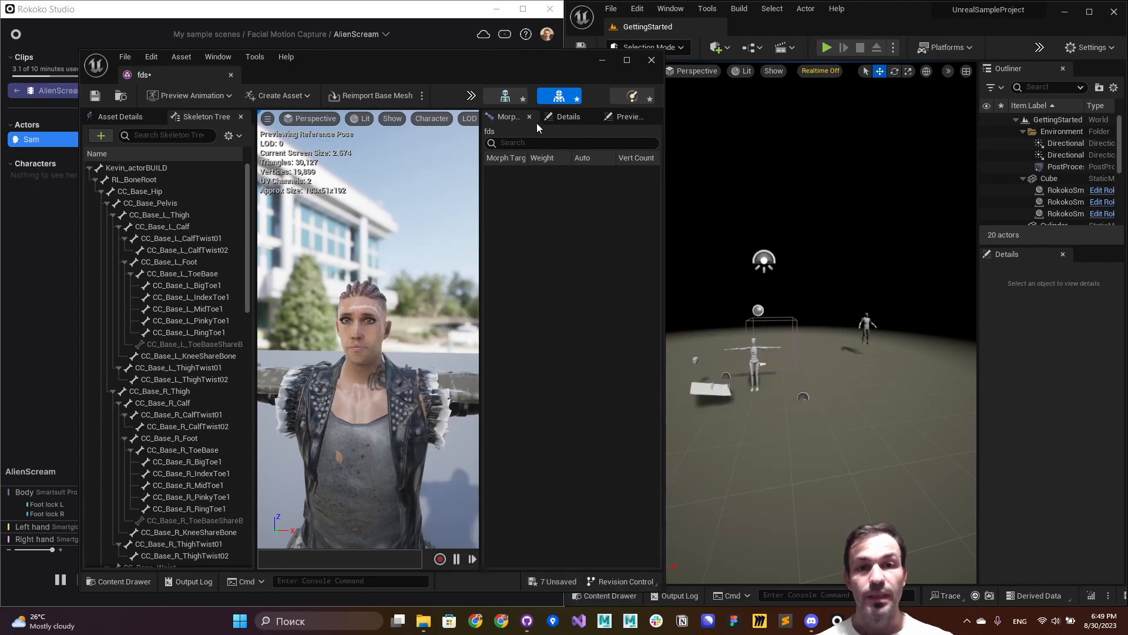
Step: Examine the facial bones in the fds mesh's skeleton tree, selecting CC_Base_JawRoot, and close the mesh editor
drag(424, 62, 865, 34)
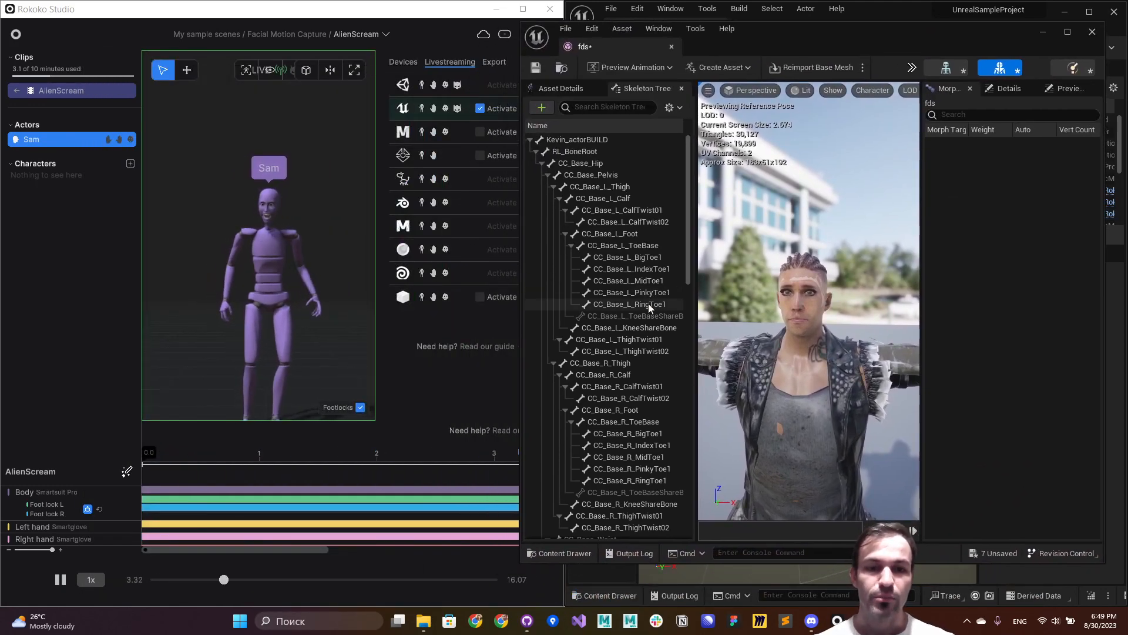
scroll(647, 305, down, 15)
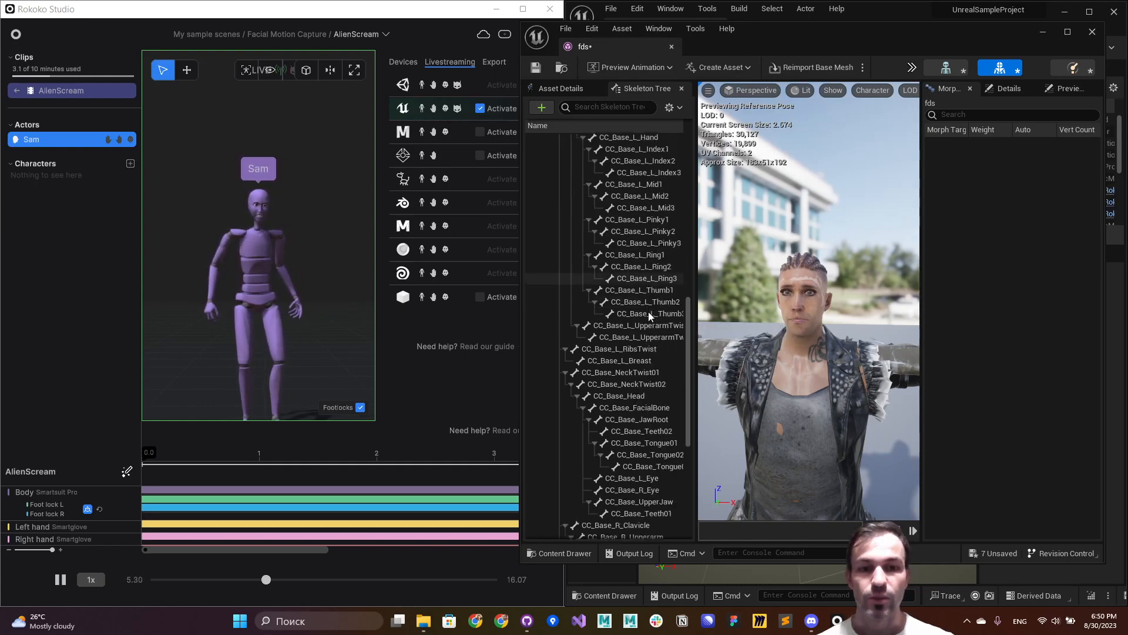
scroll(648, 312, down, 1)
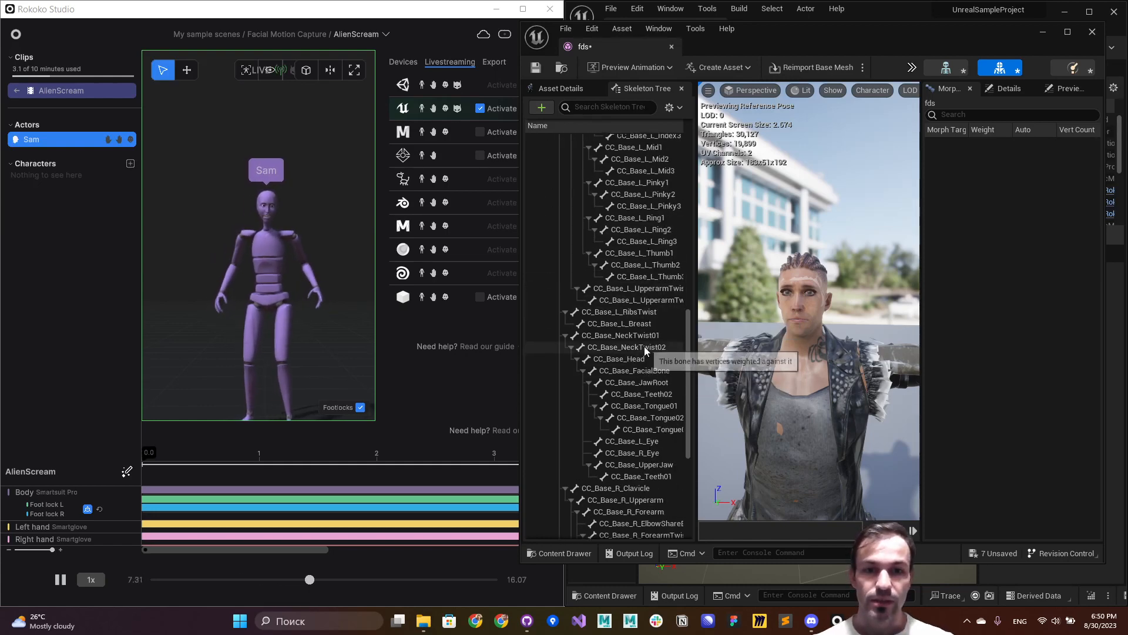
click(668, 383)
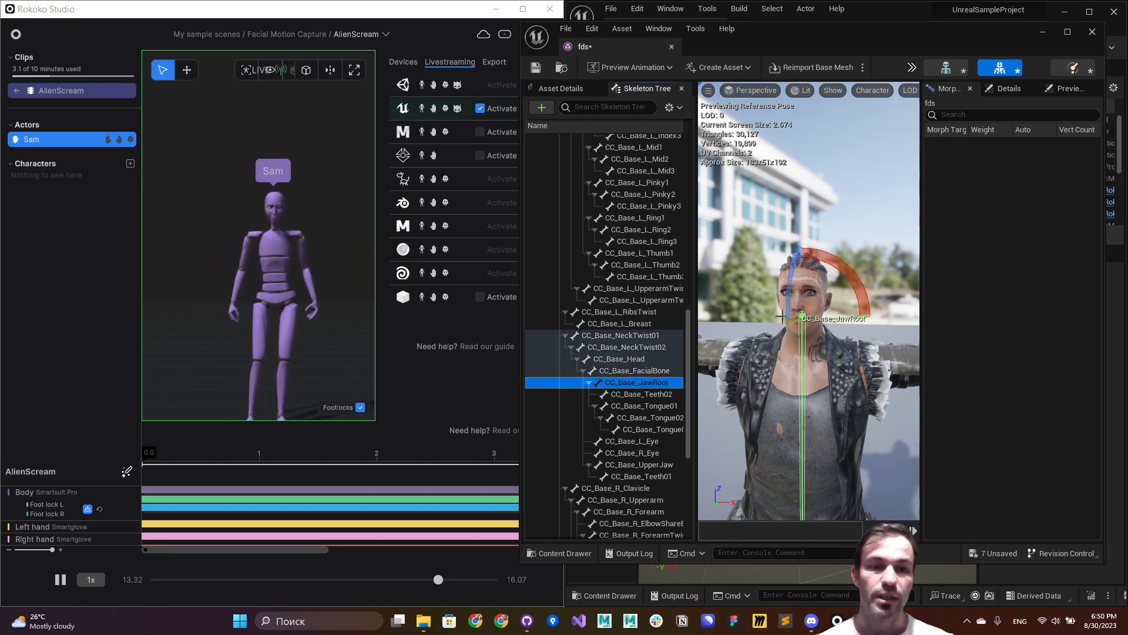
mouse_move(781, 318)
mouse_down()
mouse_move(786, 327)
mouse_move(782, 317)
mouse_up()
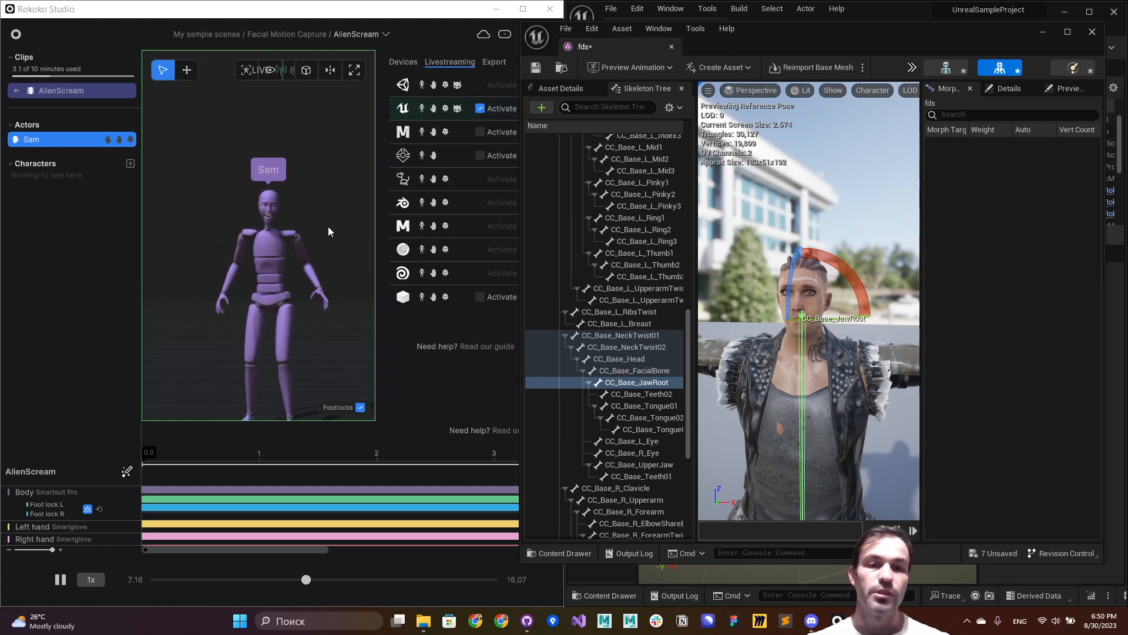
drag(791, 276, 791, 276)
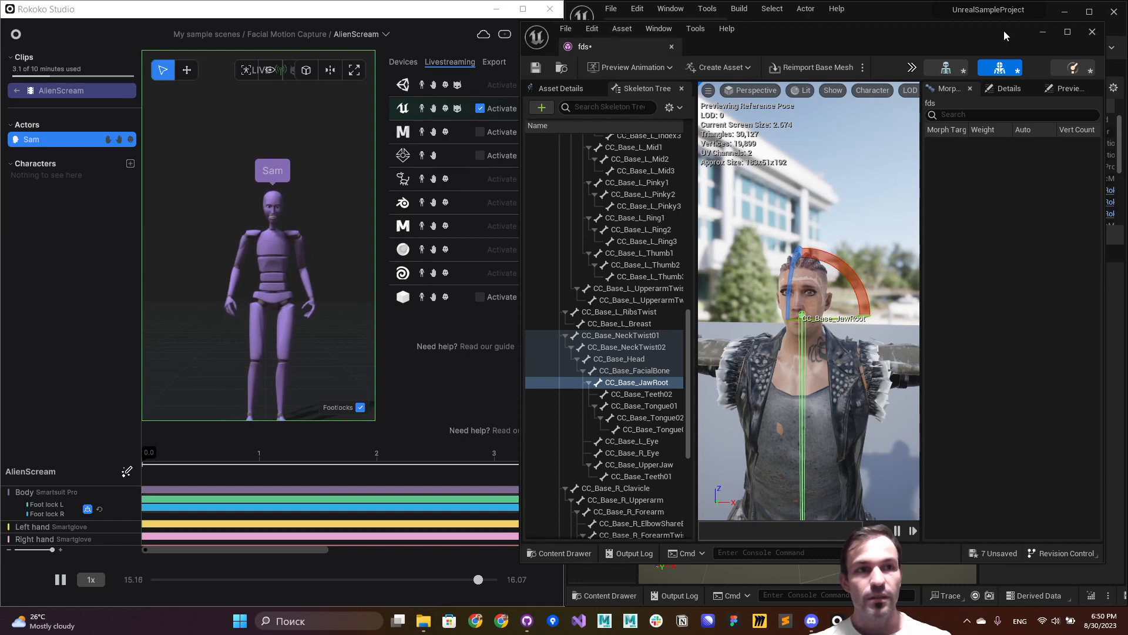
click(1092, 32)
Step: Create an Animation Blueprint from the fds skeletal mesh in the Content folder and name it charBP
key(ctrl+space)
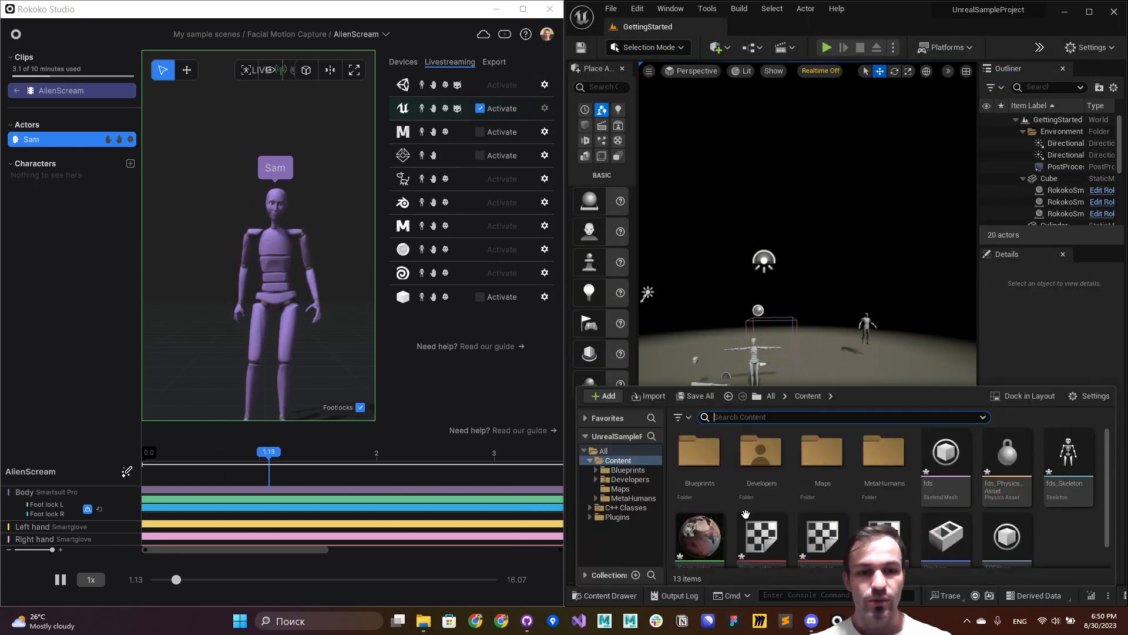
right_click(936, 470)
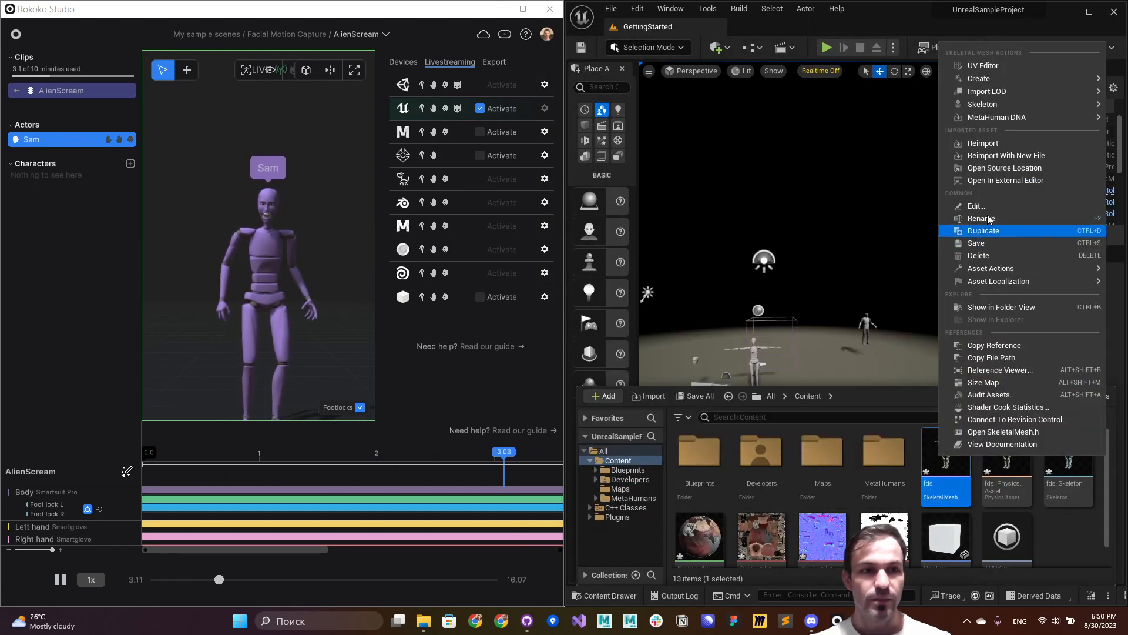
mouse_move(991, 78)
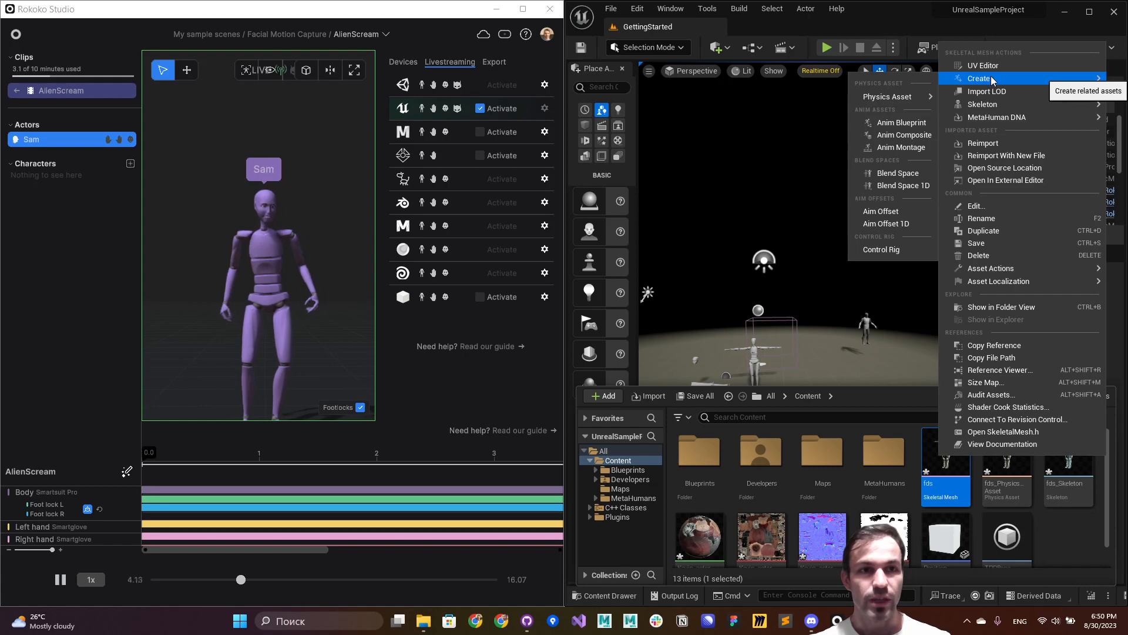
click(875, 118)
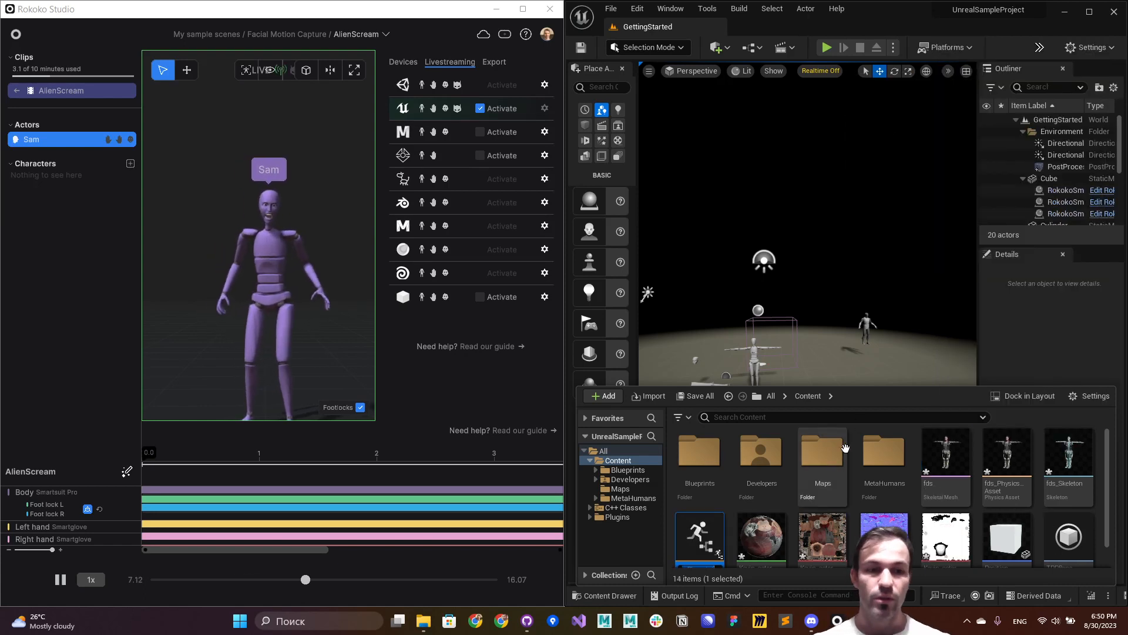
scroll(830, 482, down, 1)
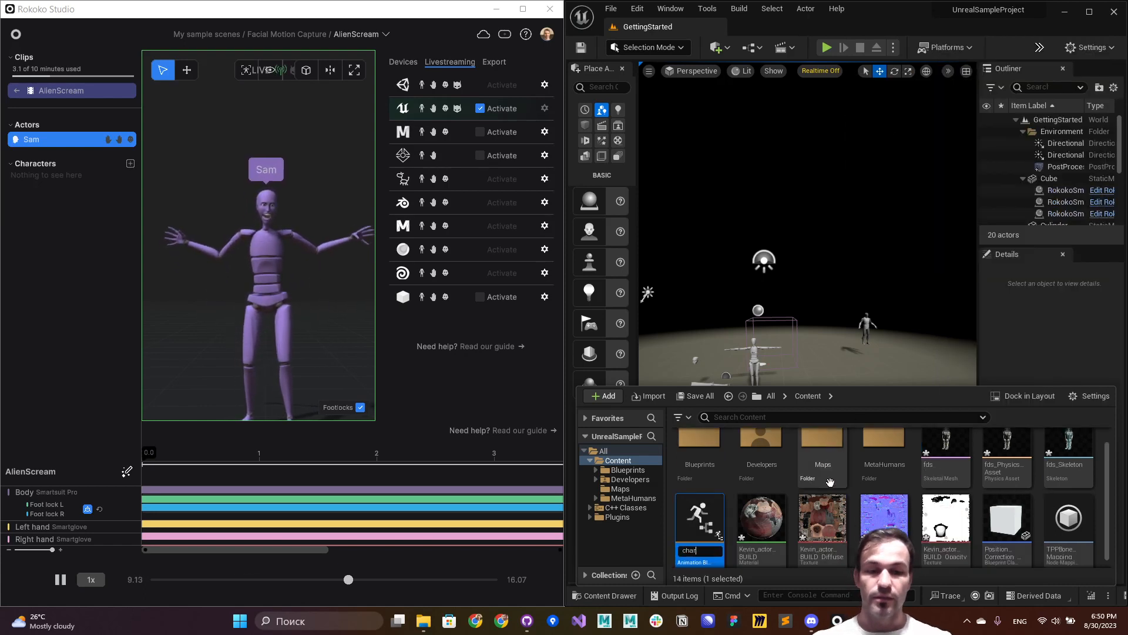
key(Return)
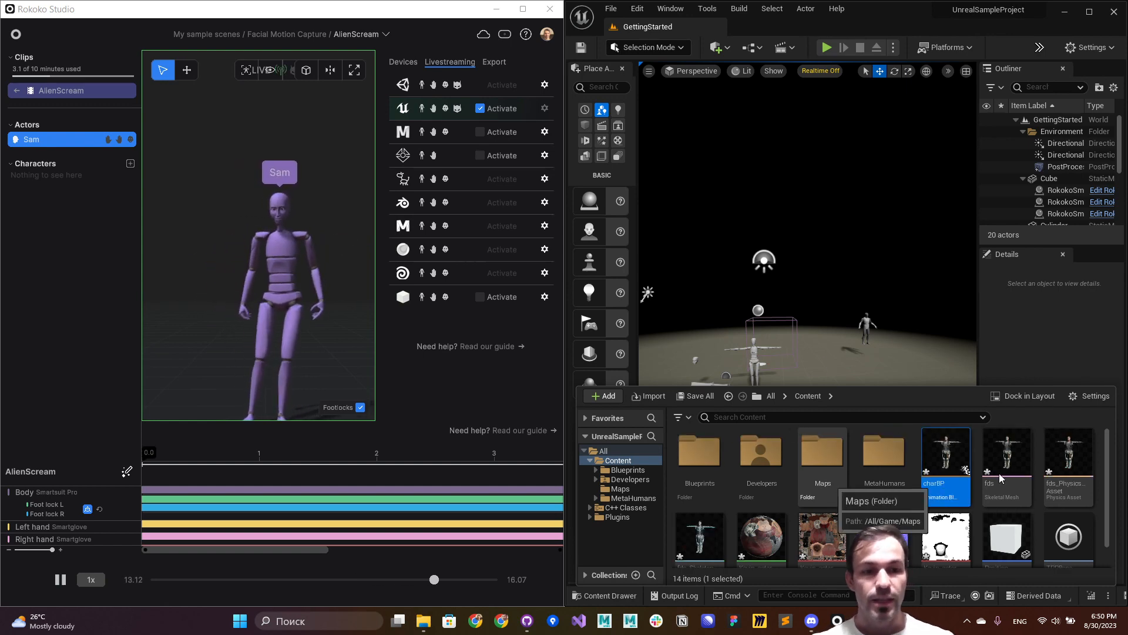
Step: Open charBP and add a Rokoko Face Pose node to its AnimGraph, placing it to the left of Output Pose
double_click(966, 453)
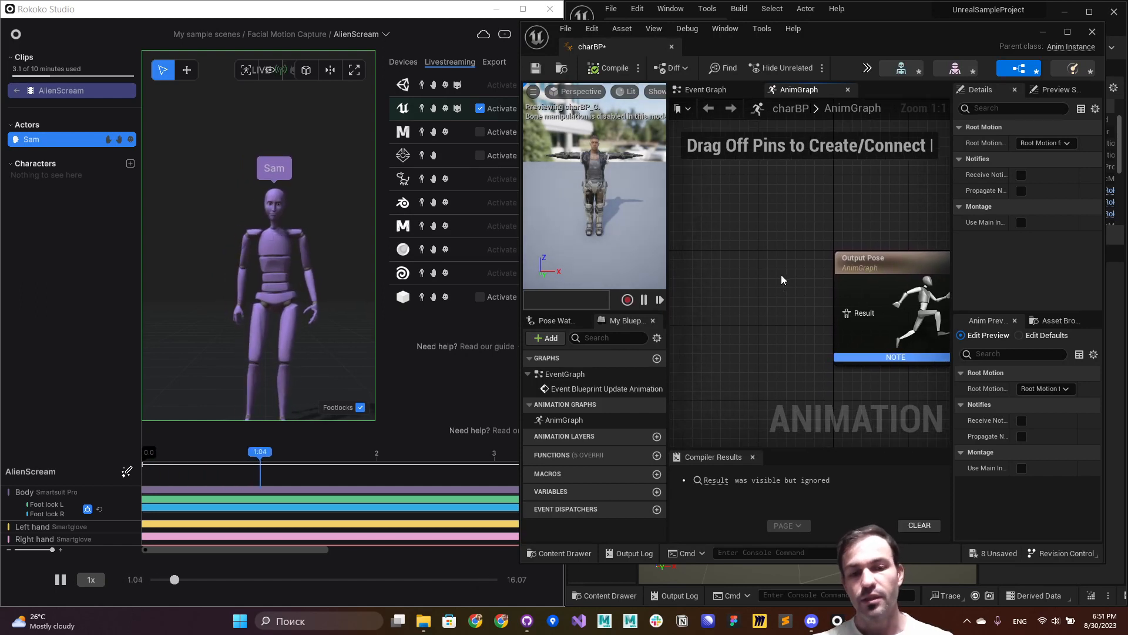
right_drag(781, 274, 711, 257)
text(rokoko)
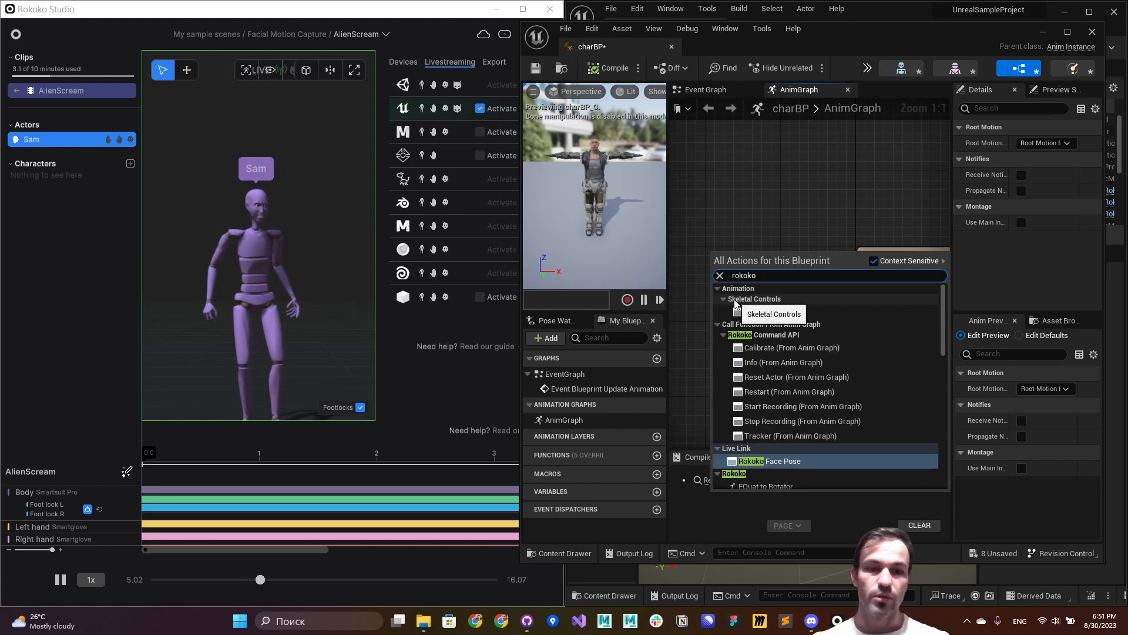
click(804, 461)
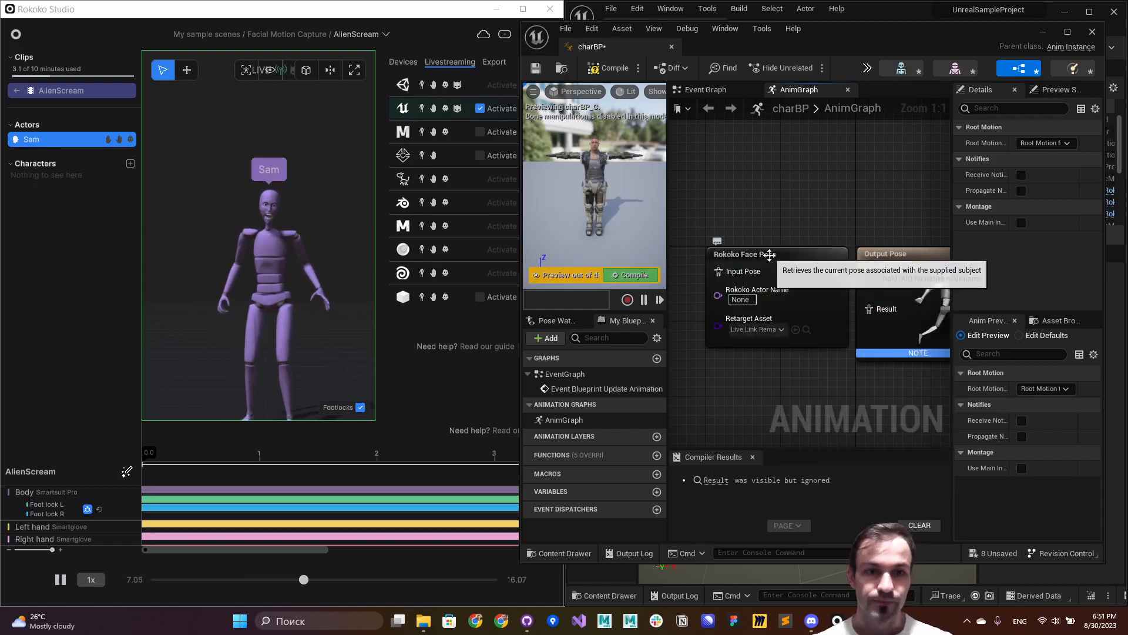
drag(768, 257, 714, 220)
right_drag(768, 186, 842, 169)
drag(821, 200, 785, 238)
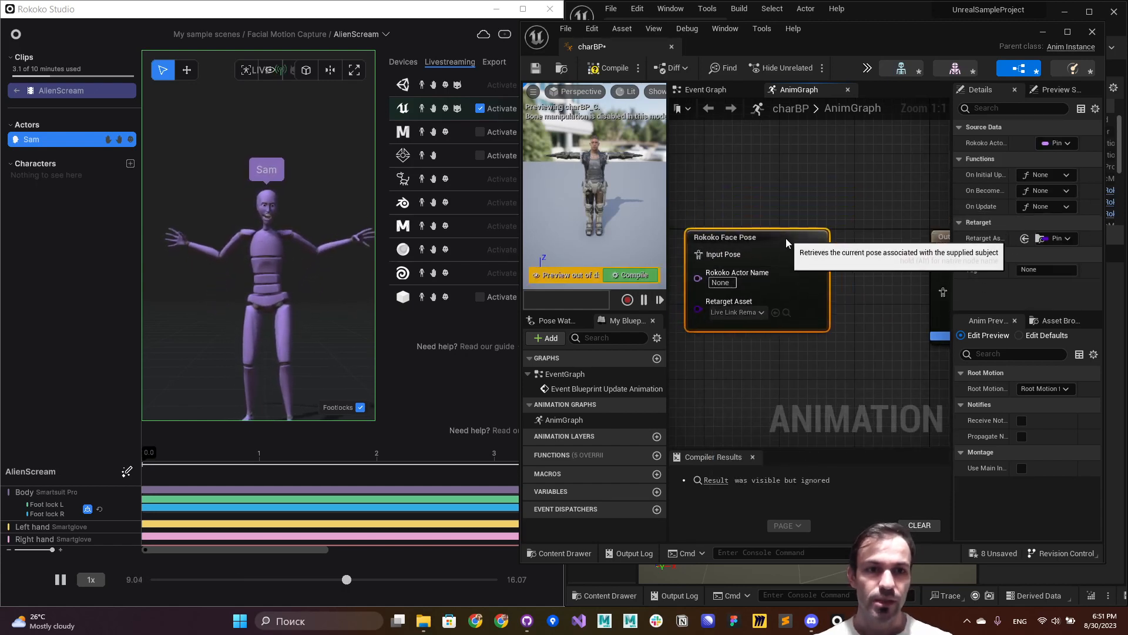
Step: Set the Rokoko Face Pose node's Rokoko Actor Name to the name of the actor streamed from Rokoko Studio
right_drag(852, 206, 842, 174)
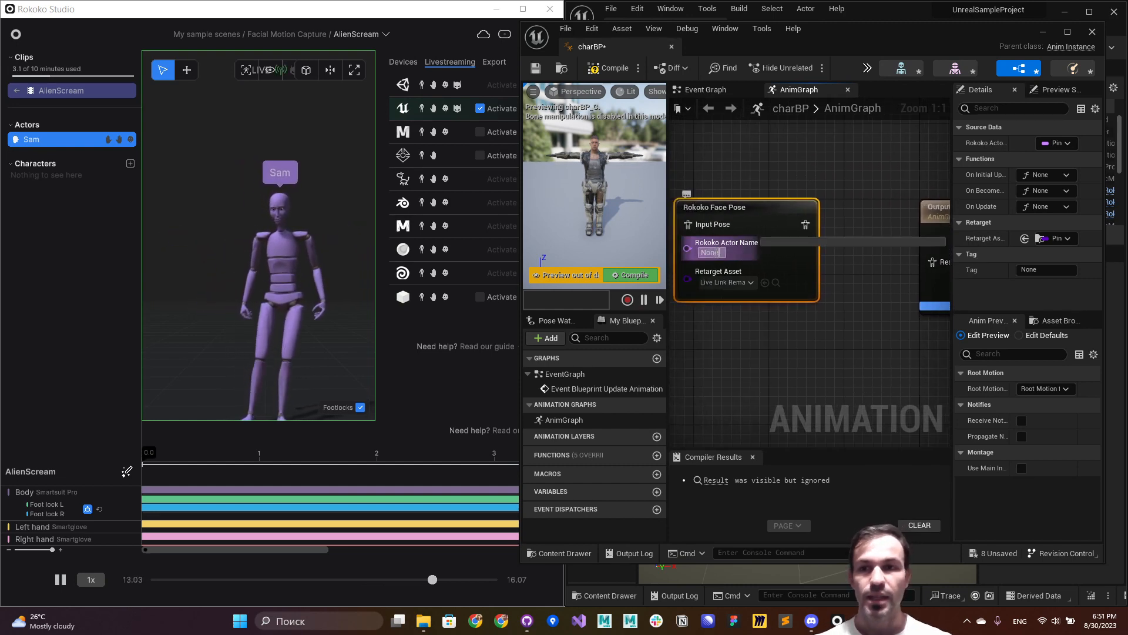
click(722, 253)
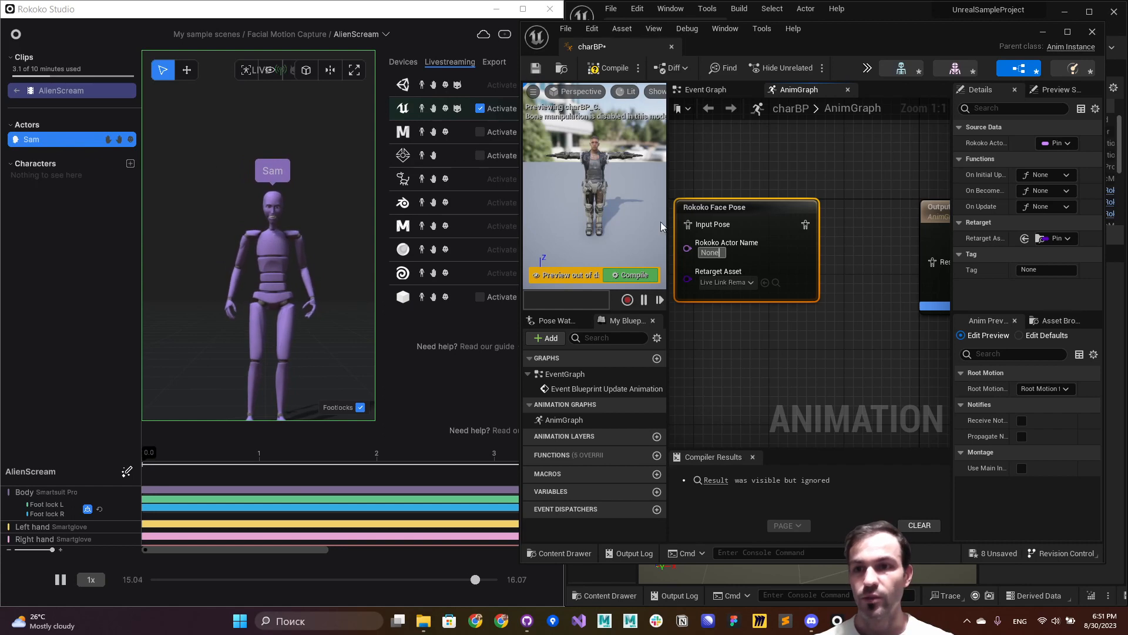
double_click(710, 251)
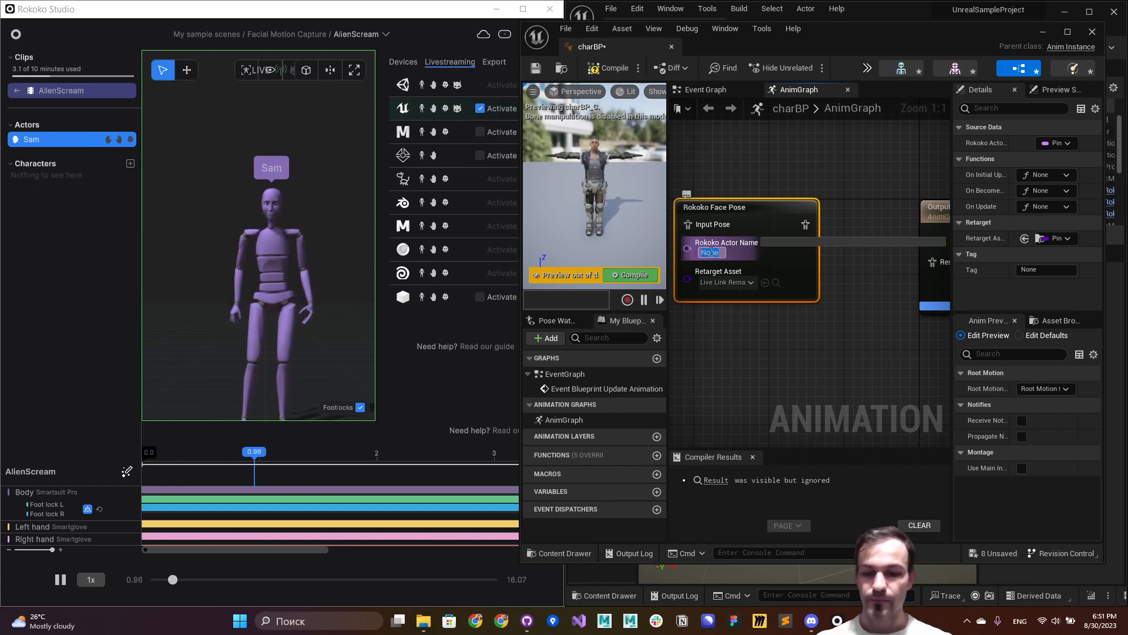
key(BackSpace)
text(Sam)
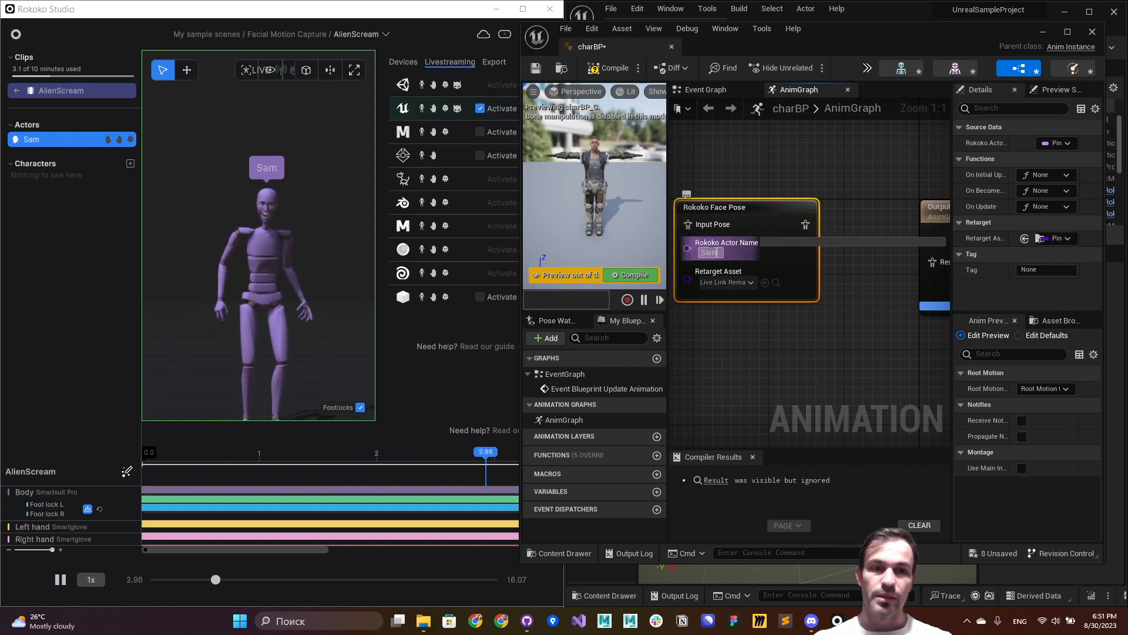
click(728, 333)
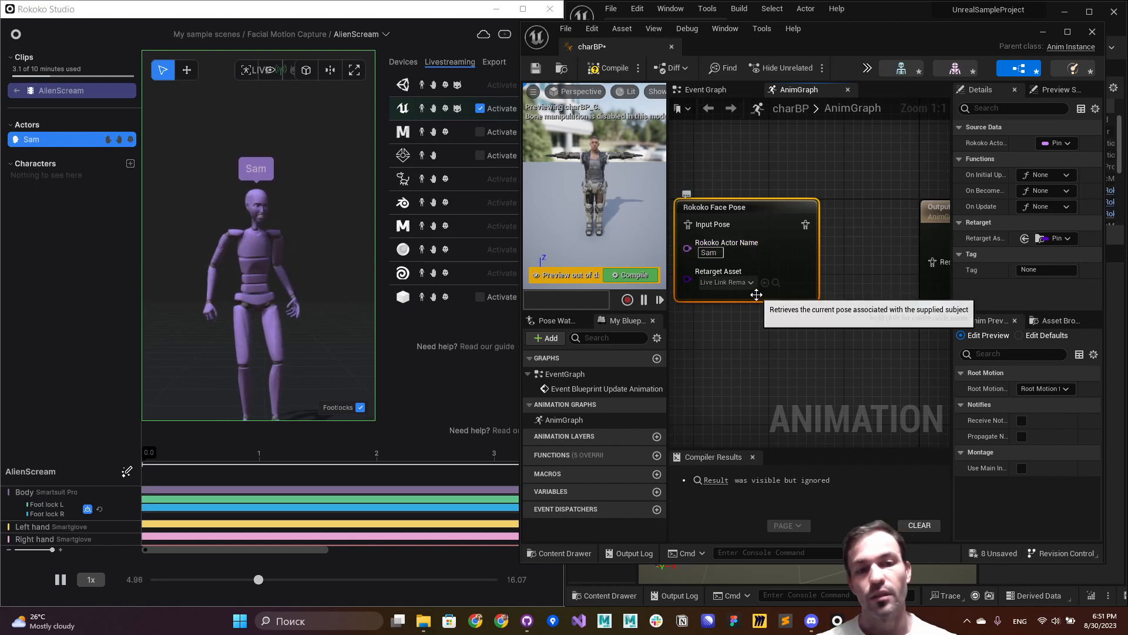
Step: Set the Rokoko Face Pose node's Retarget Asset to RokokoFaceRemapAsset
right_drag(757, 362, 771, 354)
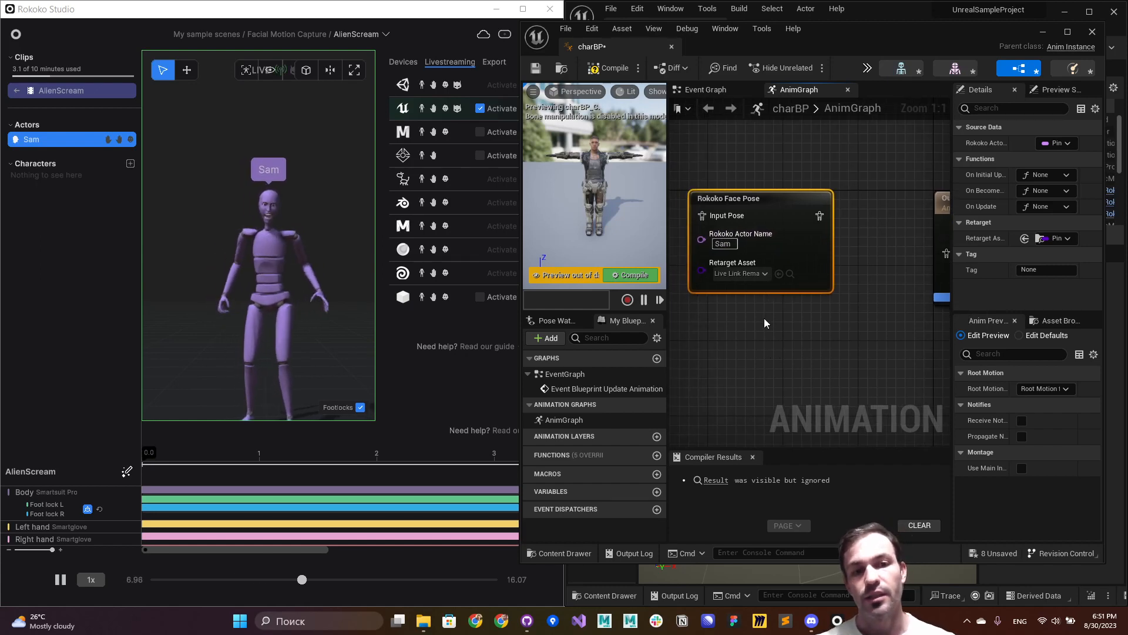
click(765, 274)
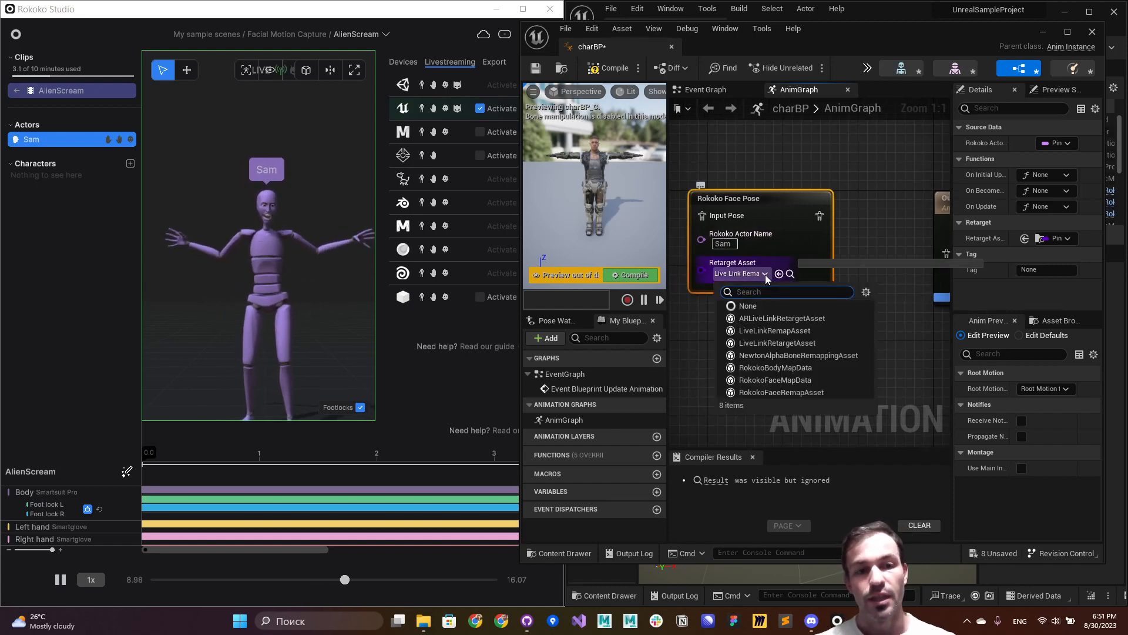
click(769, 392)
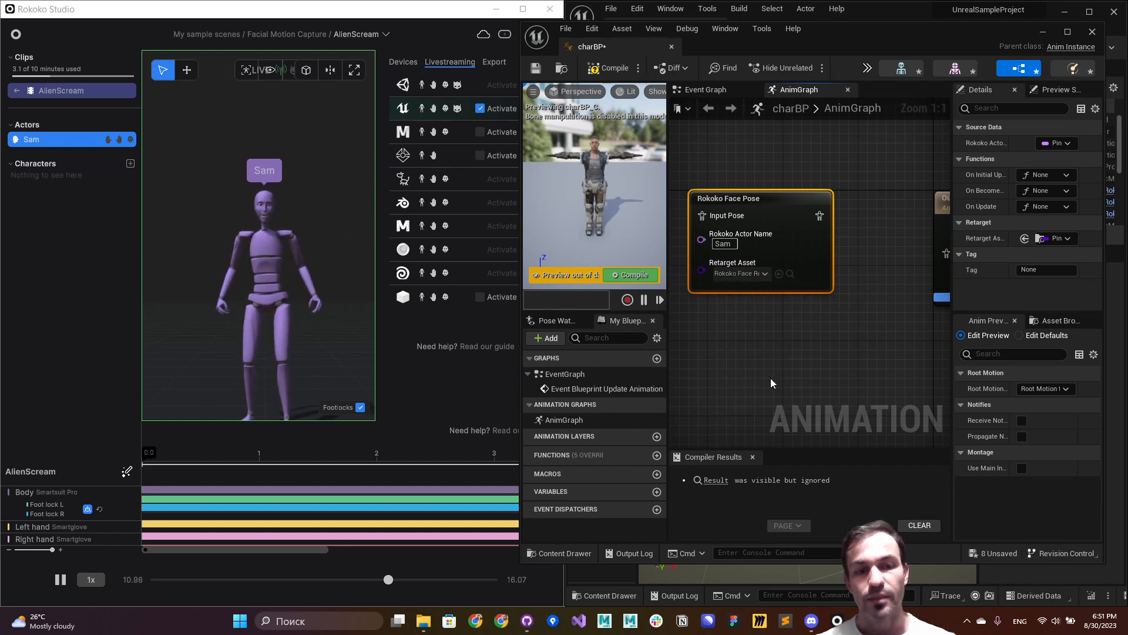
click(763, 272)
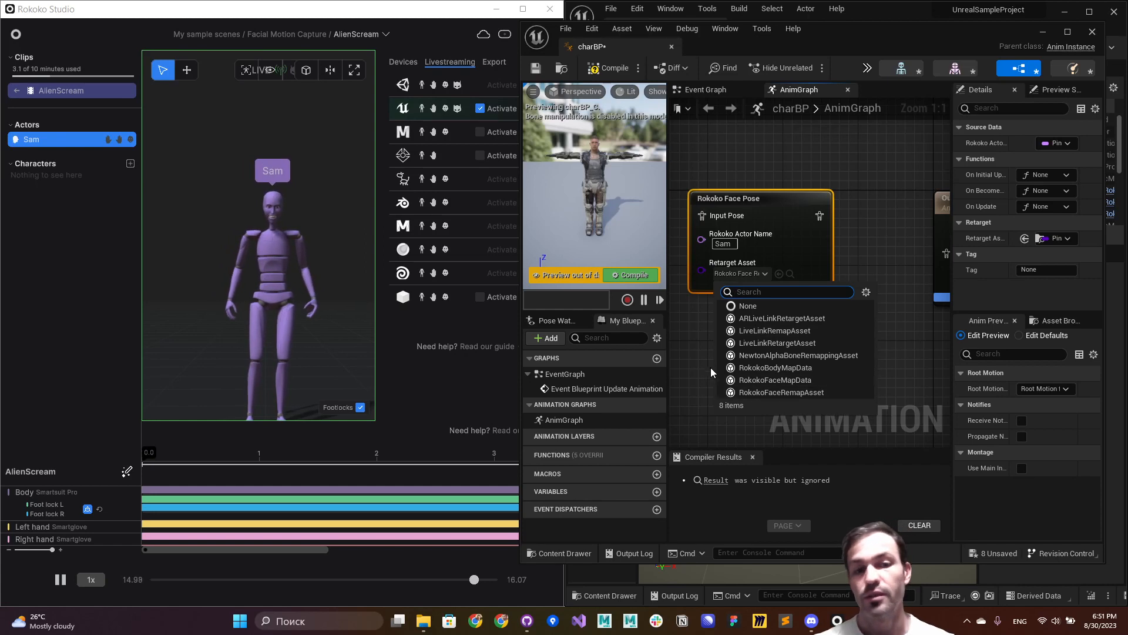
click(699, 349)
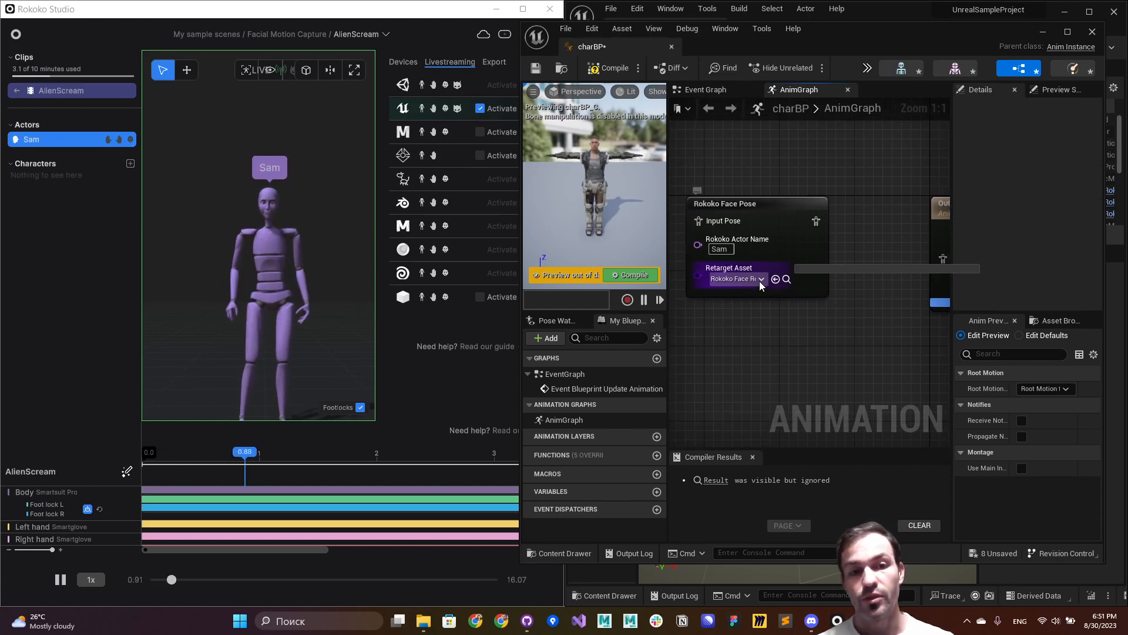
Step: Connect the Rokoko Face Pose node's output pose to the Result input of Output Pose
right_drag(792, 355, 766, 378)
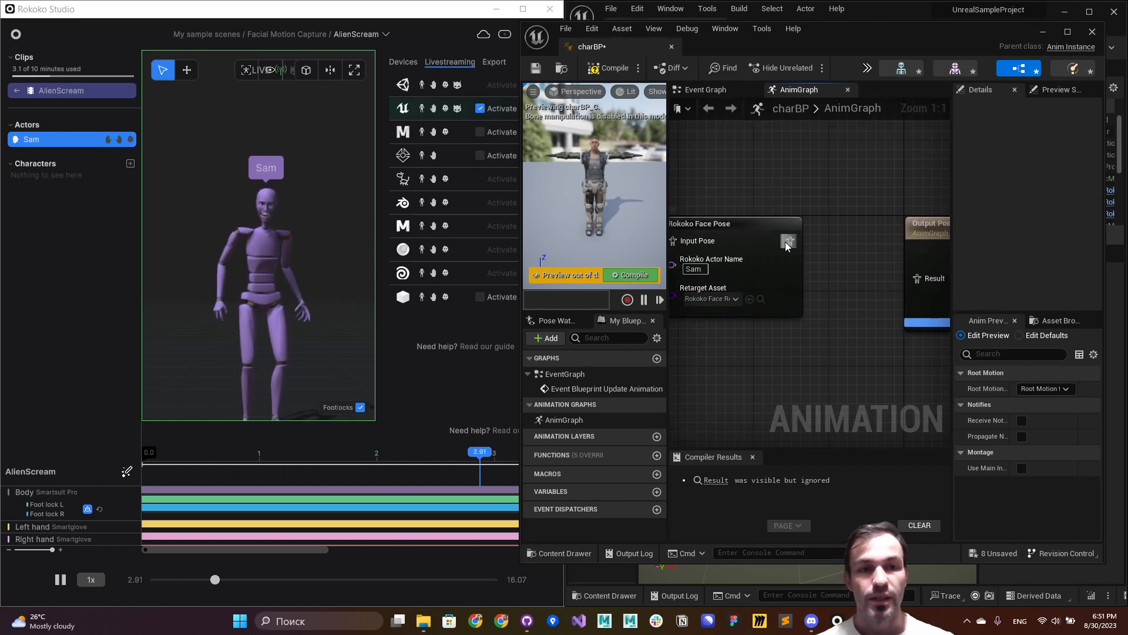
drag(787, 243, 910, 284)
right_drag(817, 349, 788, 315)
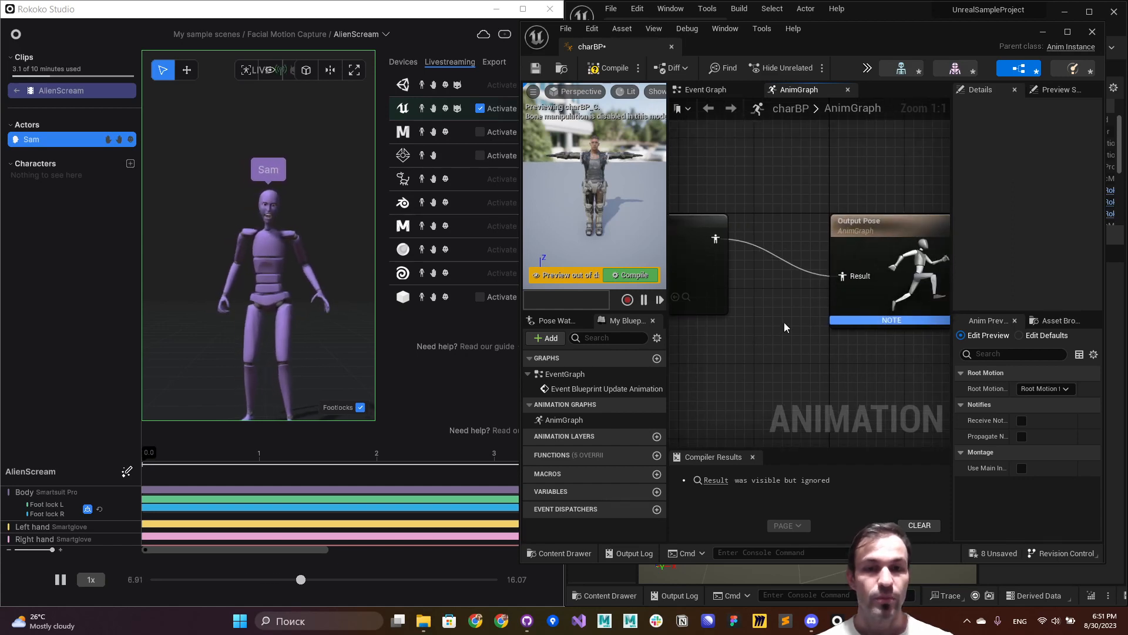
Step: Compile charBP with the Rokoko Face Pose node connected to Output Pose
click(646, 276)
right_drag(743, 356, 789, 354)
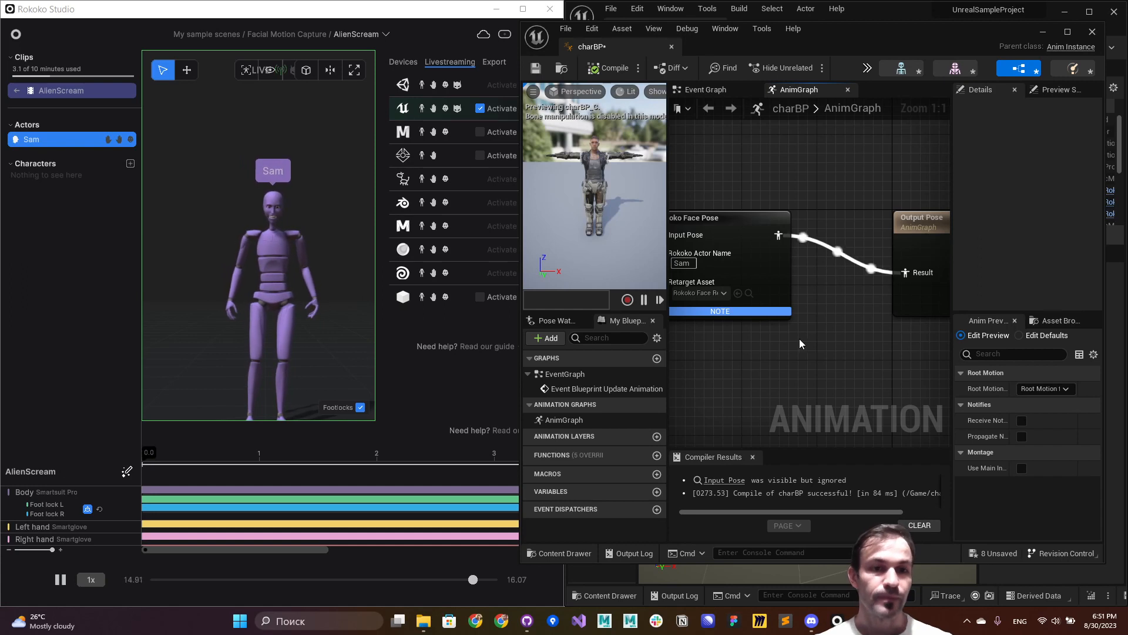
right_drag(797, 354, 810, 339)
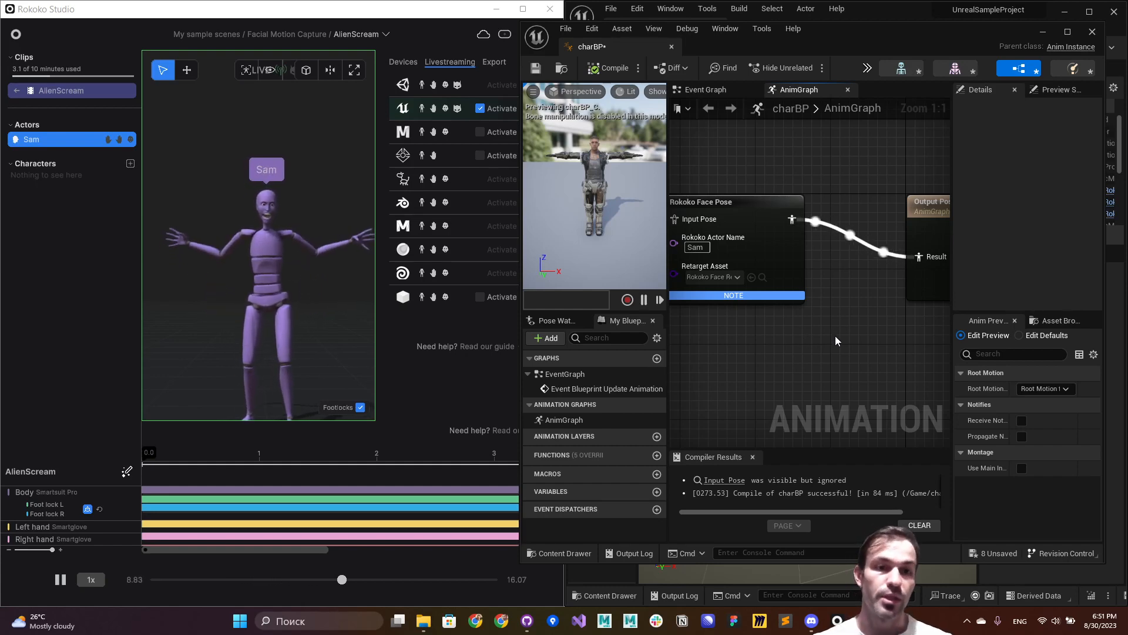
right_drag(836, 337, 815, 272)
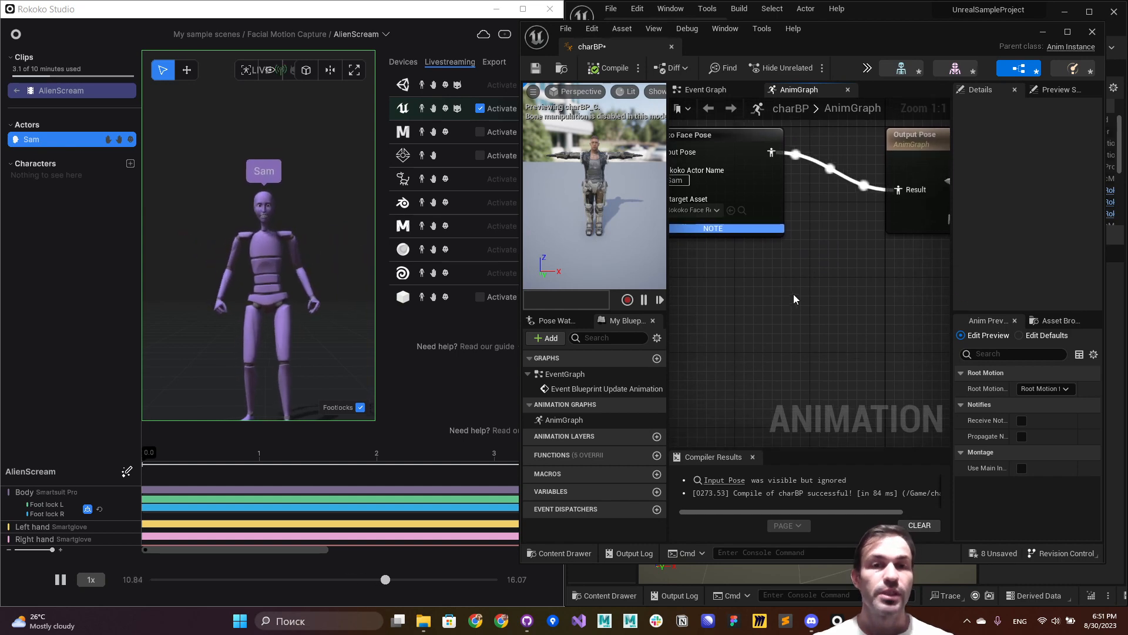
right_click(762, 288)
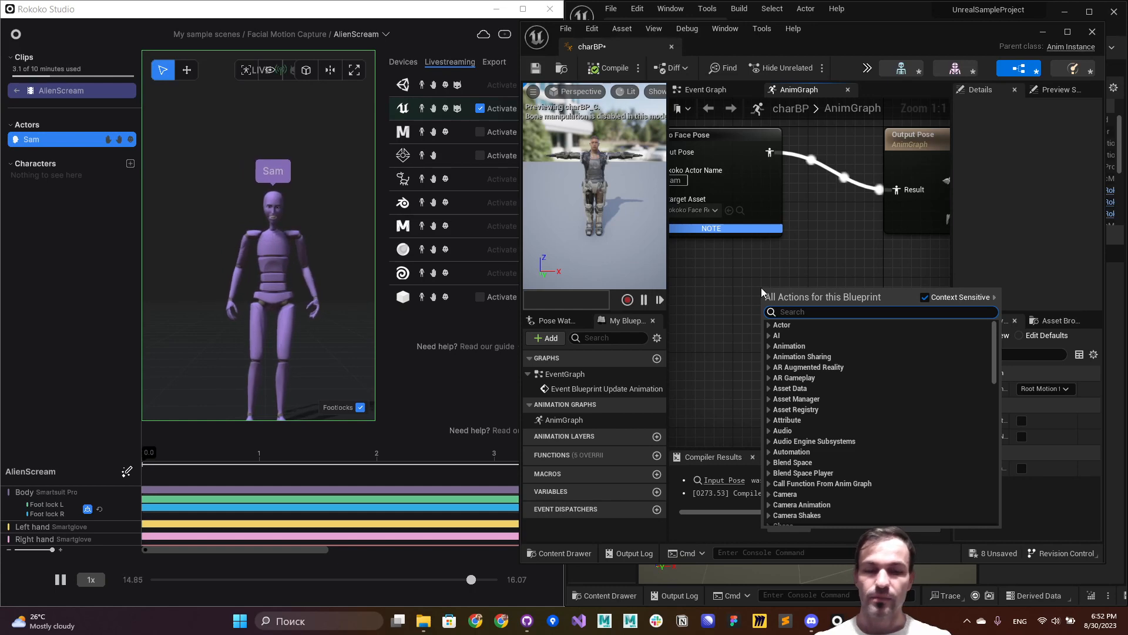
text(modify cur)
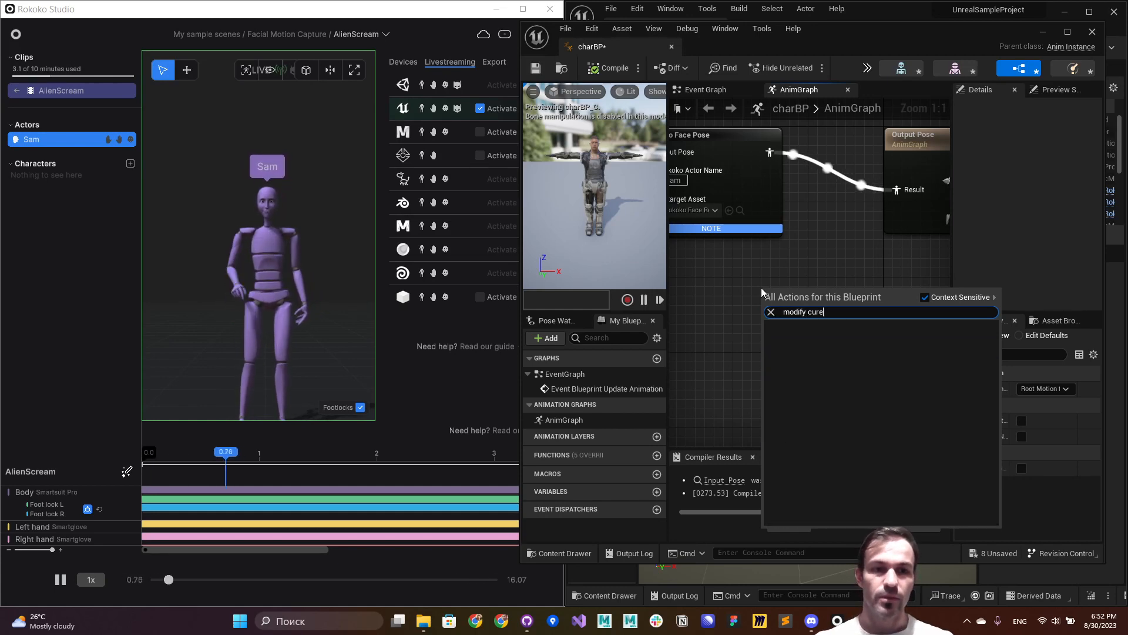
click(817, 347)
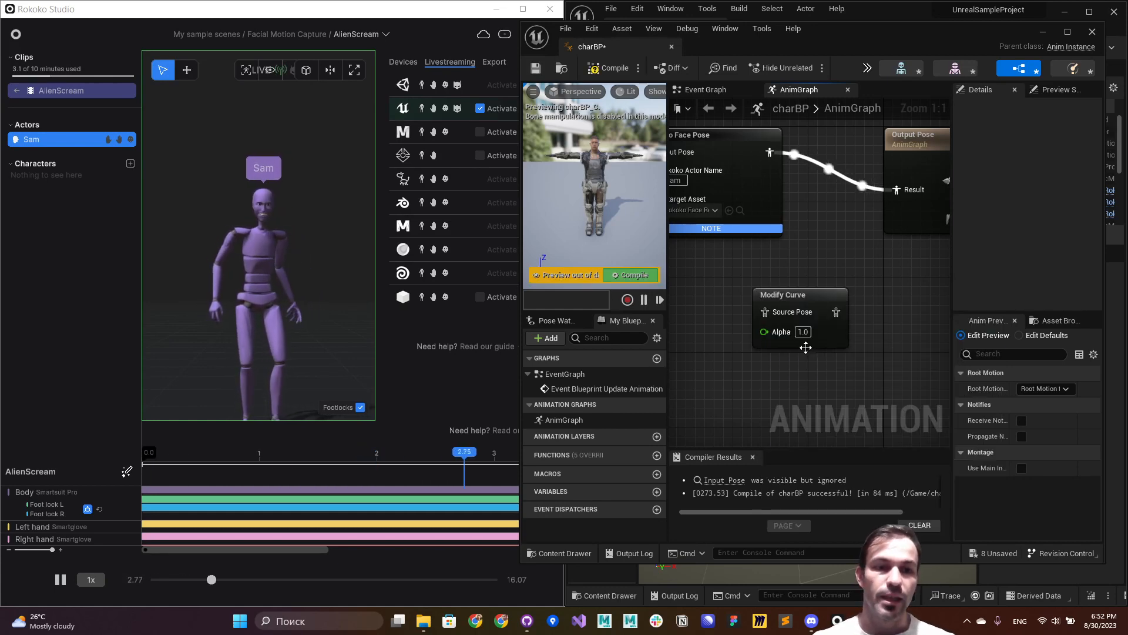
right_click(819, 310)
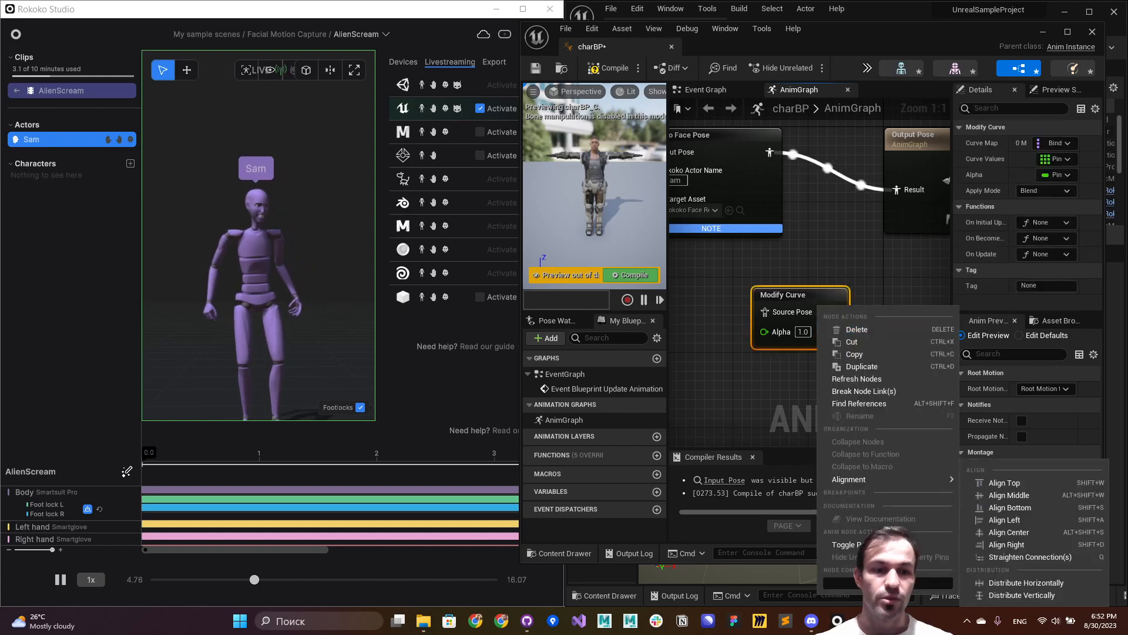
click(718, 364)
click(811, 294)
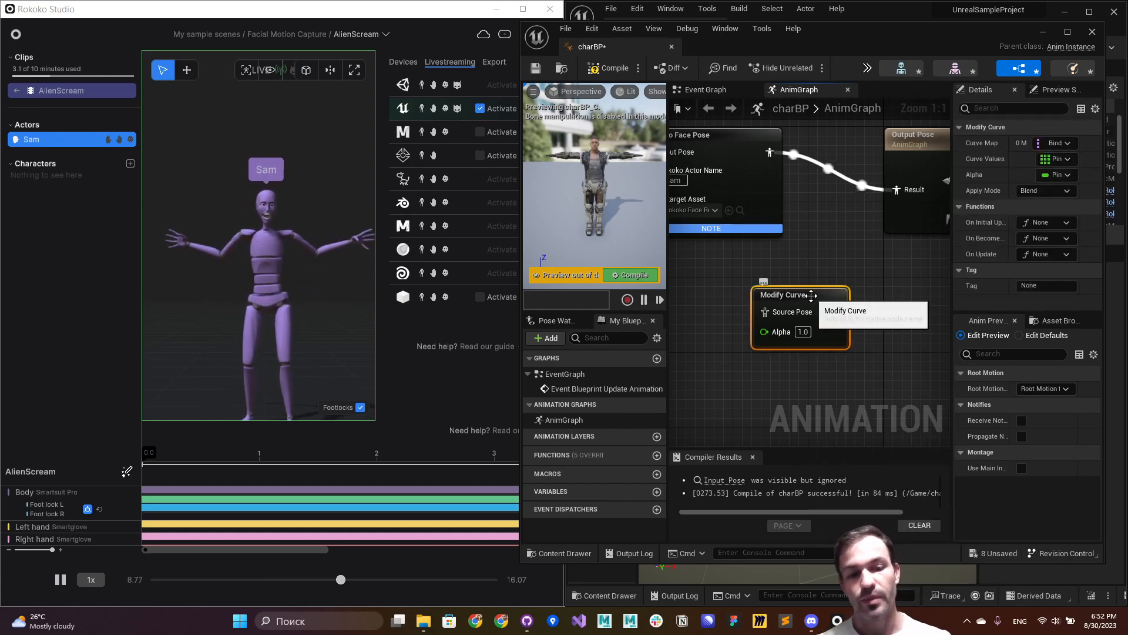
key(Delete)
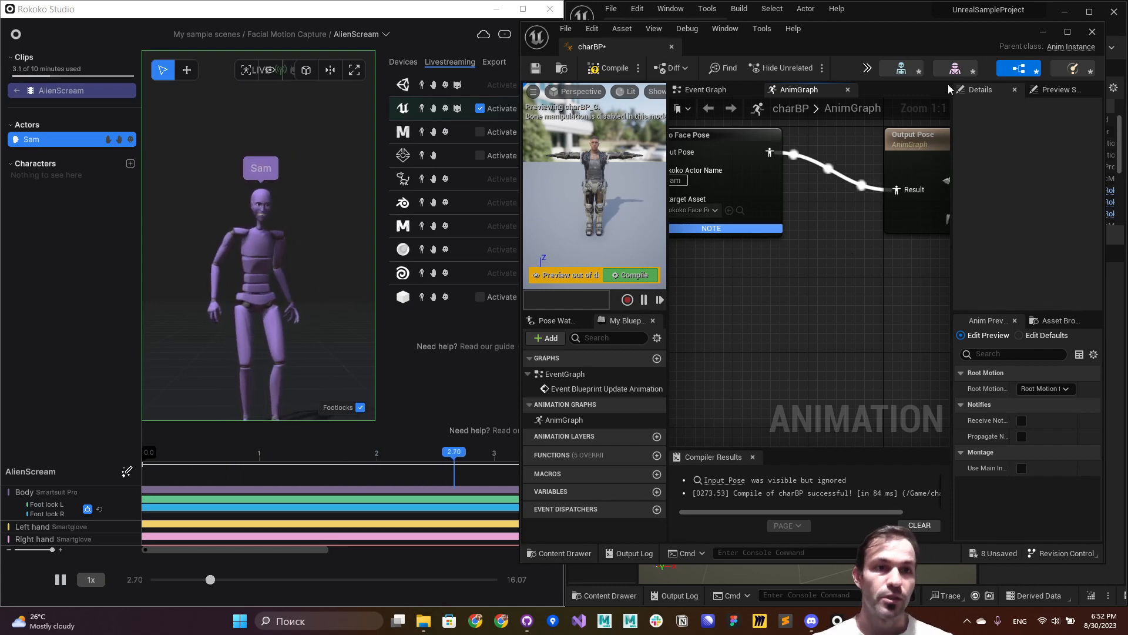
Step: Open the character's fds_Skeleton editor and show its Anim Curves list, widened enough to read all columns
click(901, 68)
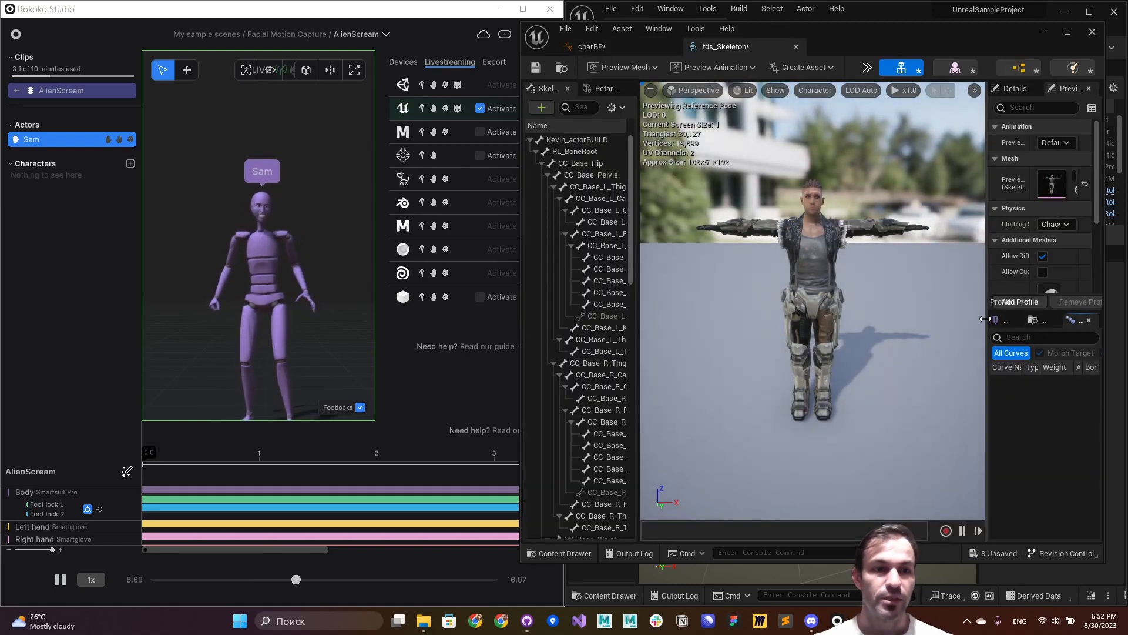
drag(988, 319, 854, 319)
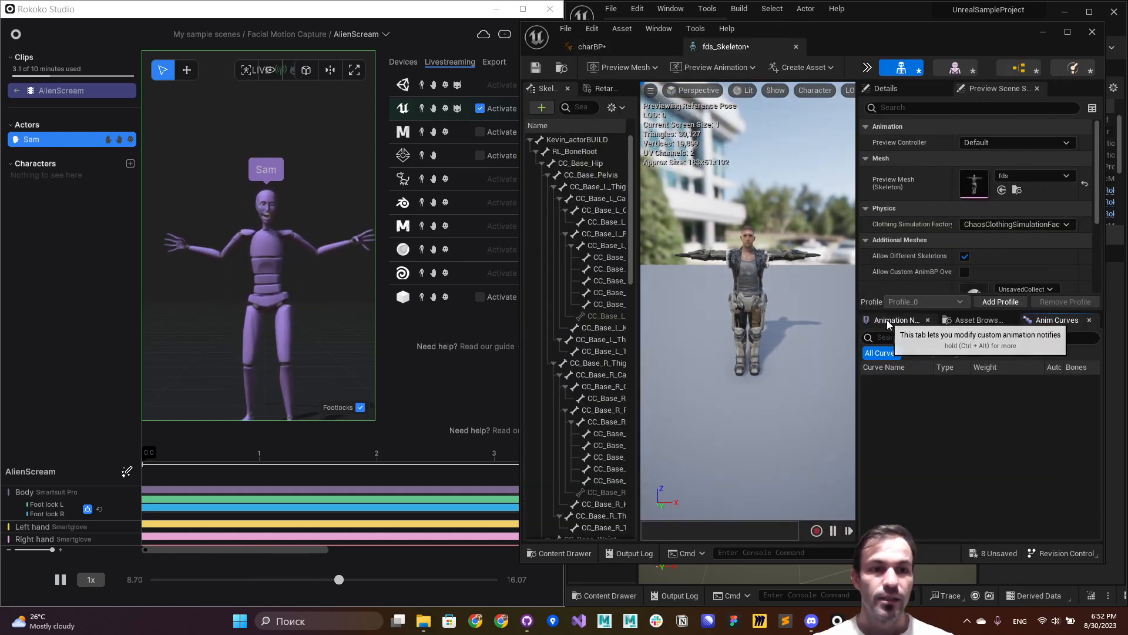
click(887, 320)
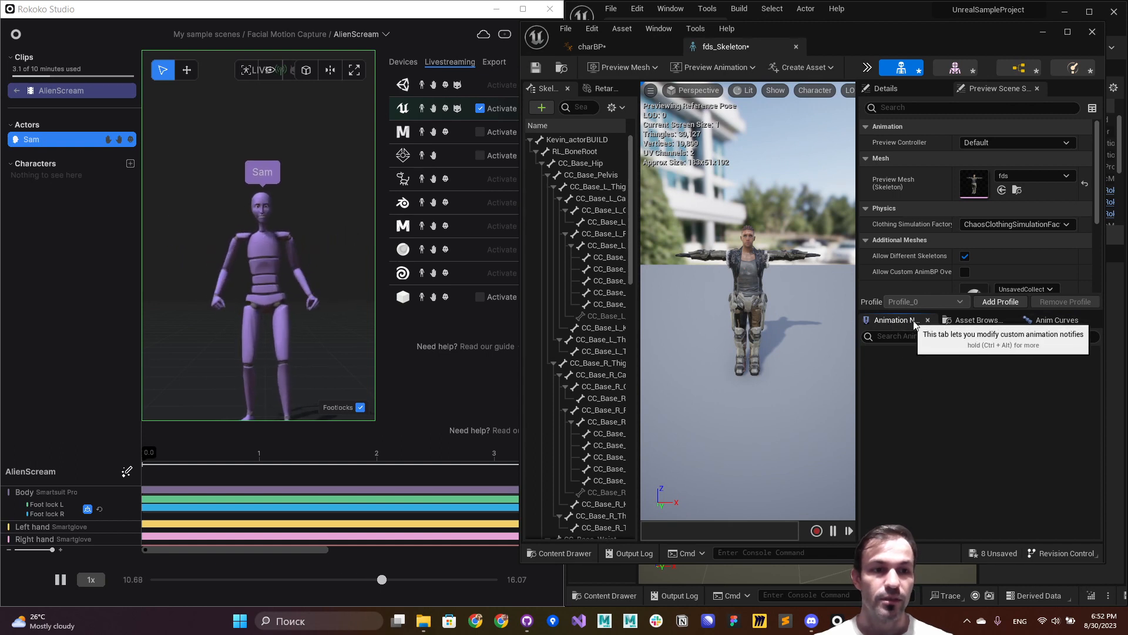
click(971, 323)
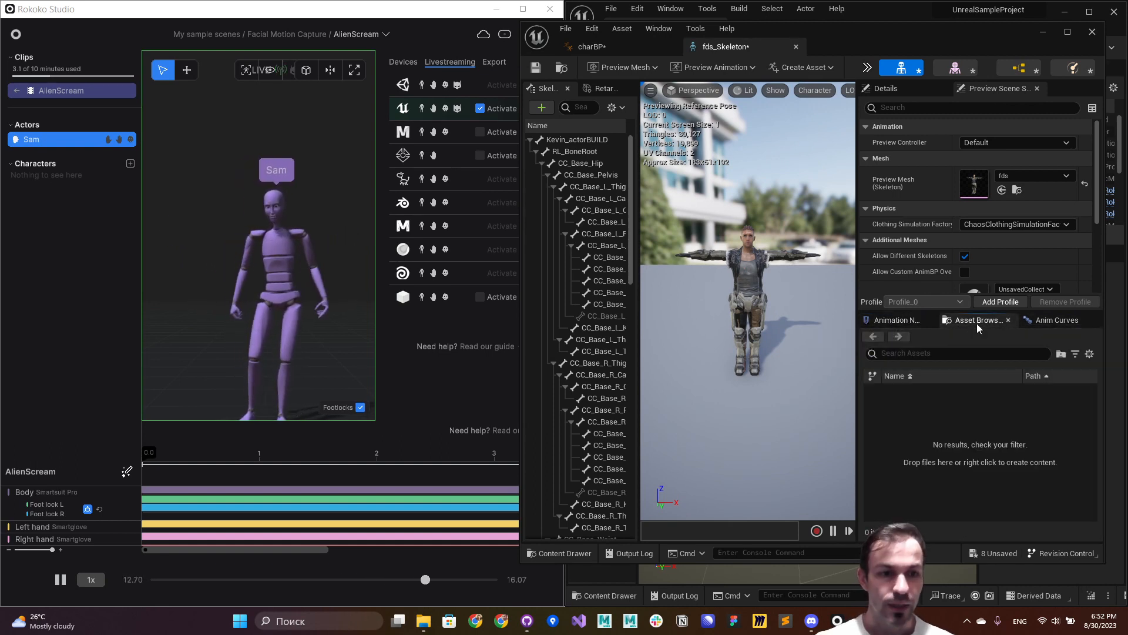
click(1053, 323)
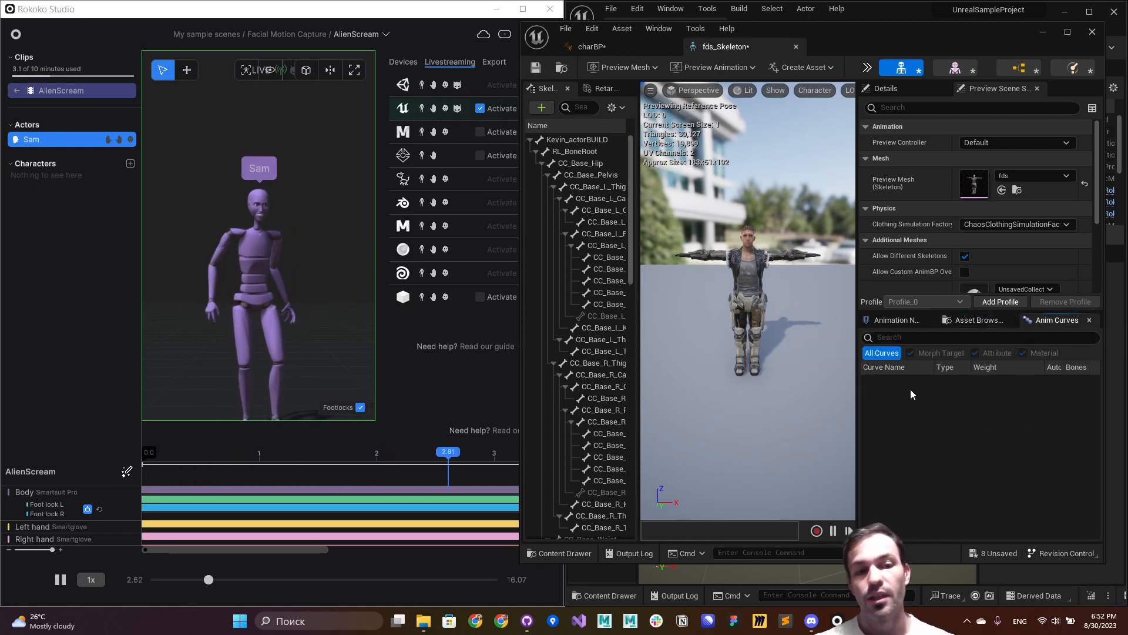
Step: Add an animation curve named jawOpen to the fds_Skeleton asset
right_click(911, 420)
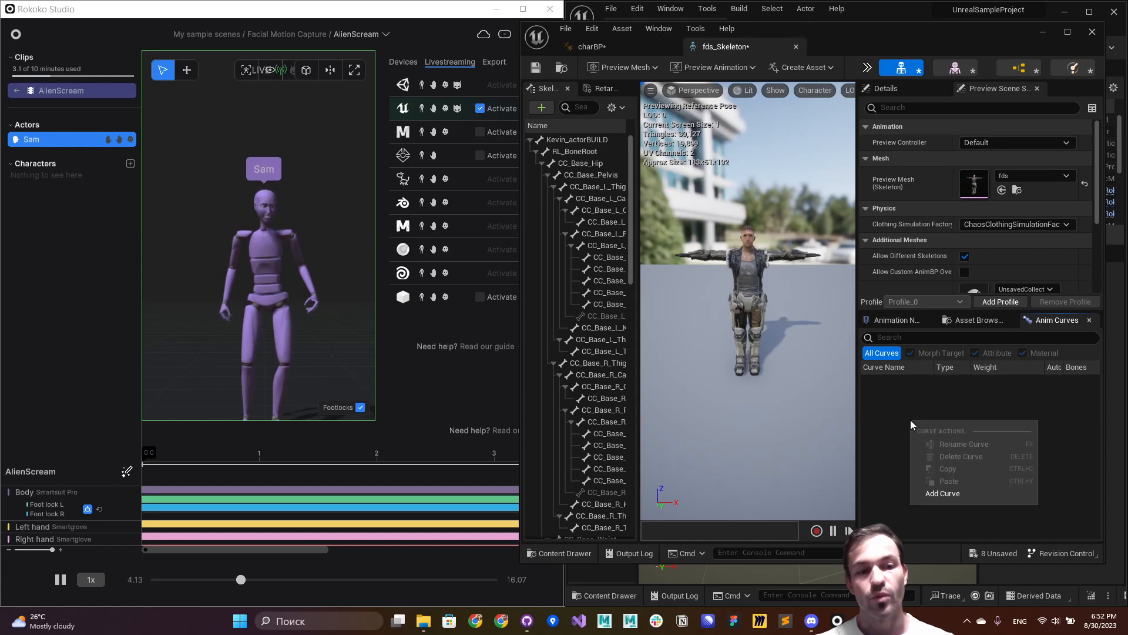
click(933, 493)
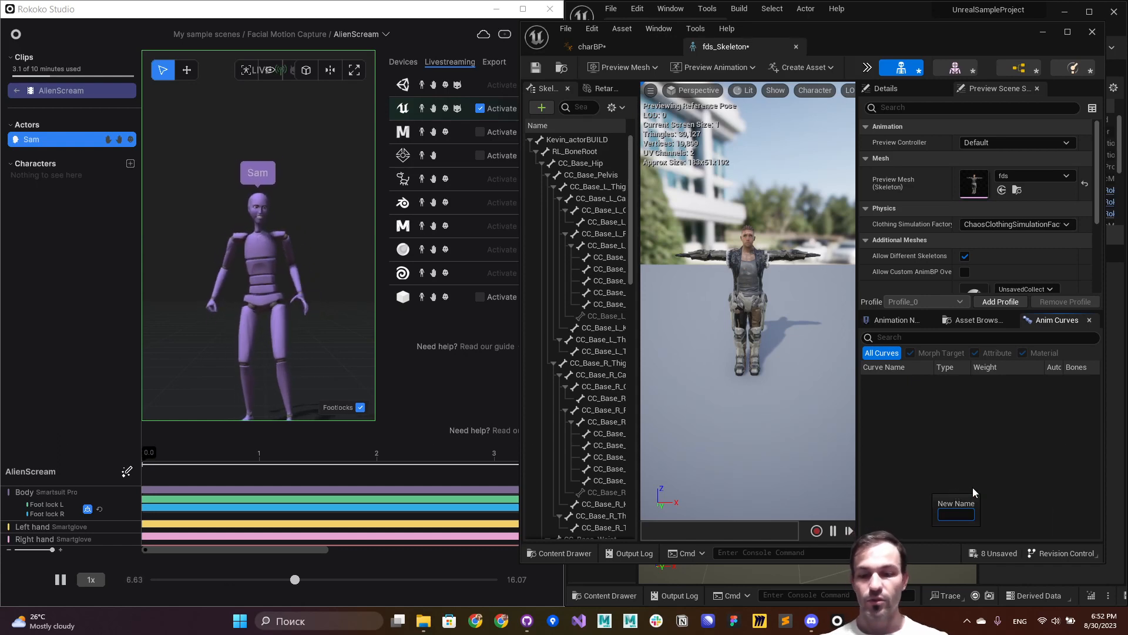
text(jawOpen)
key(Return)
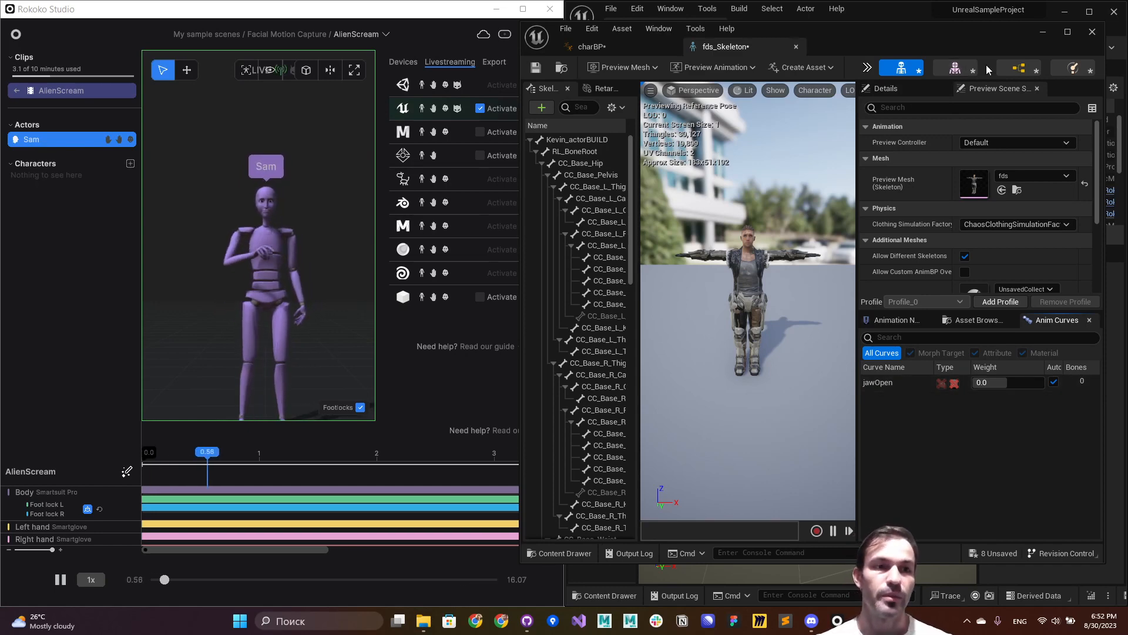
Step: Return to charBP's AnimGraph and add a Get Curve Value node below the Rokoko Face Pose node
click(1019, 68)
right_drag(787, 294, 814, 308)
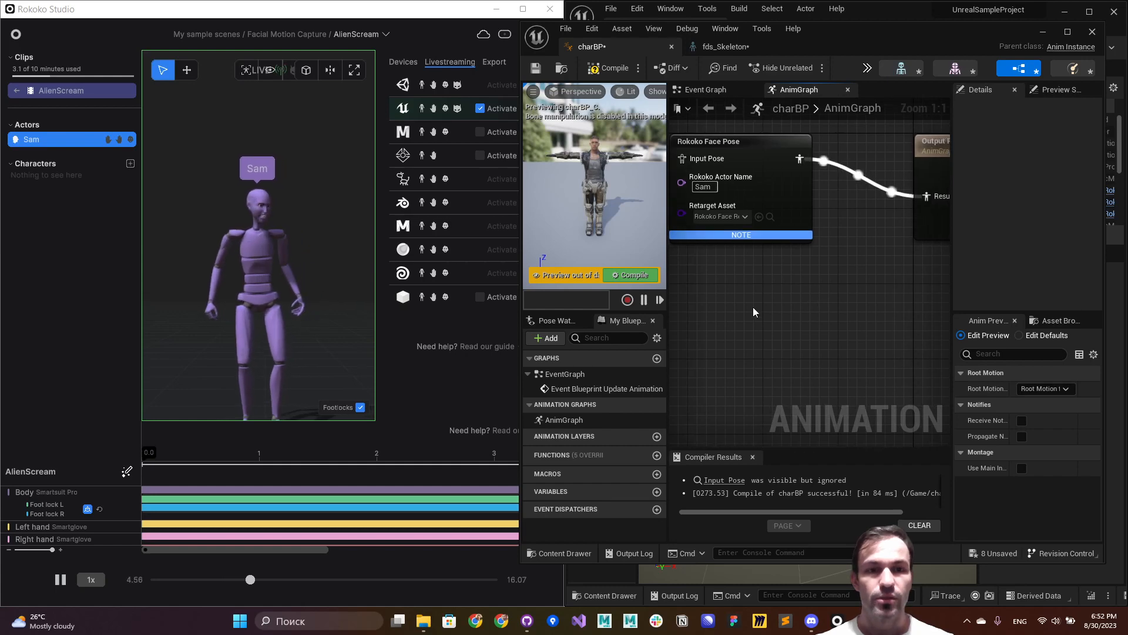
right_click(757, 291)
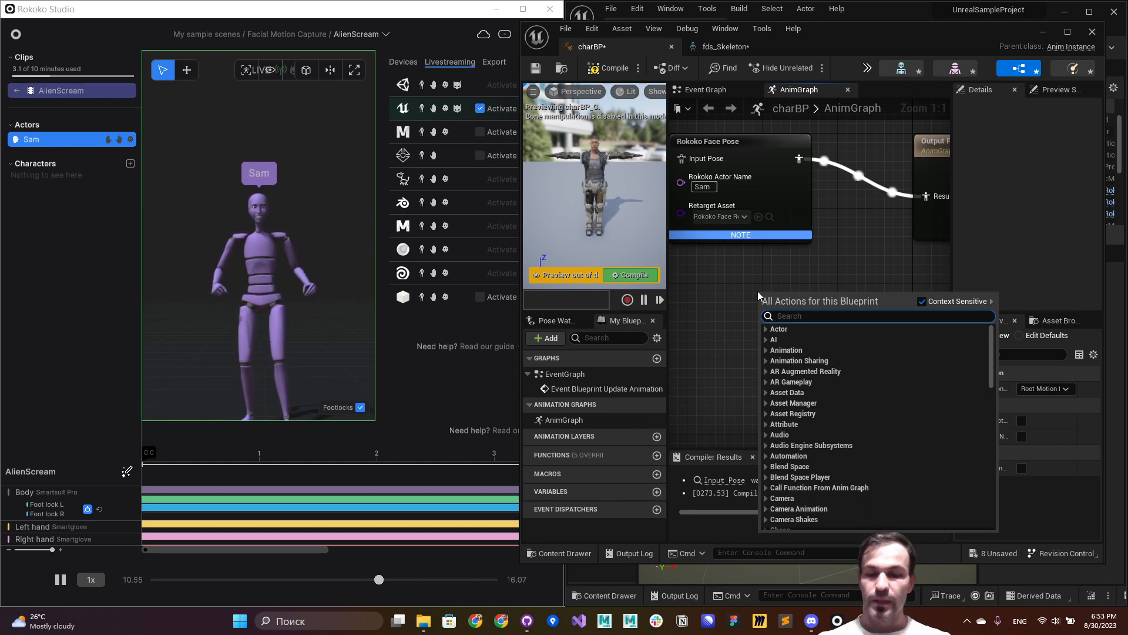
text(get )
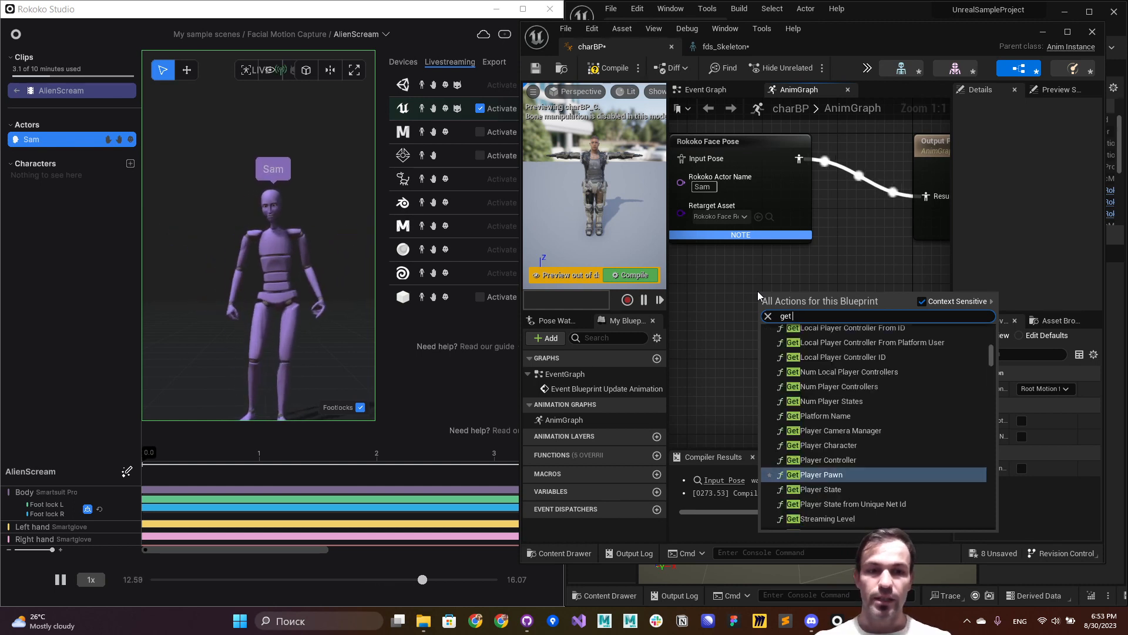
text(cruve)
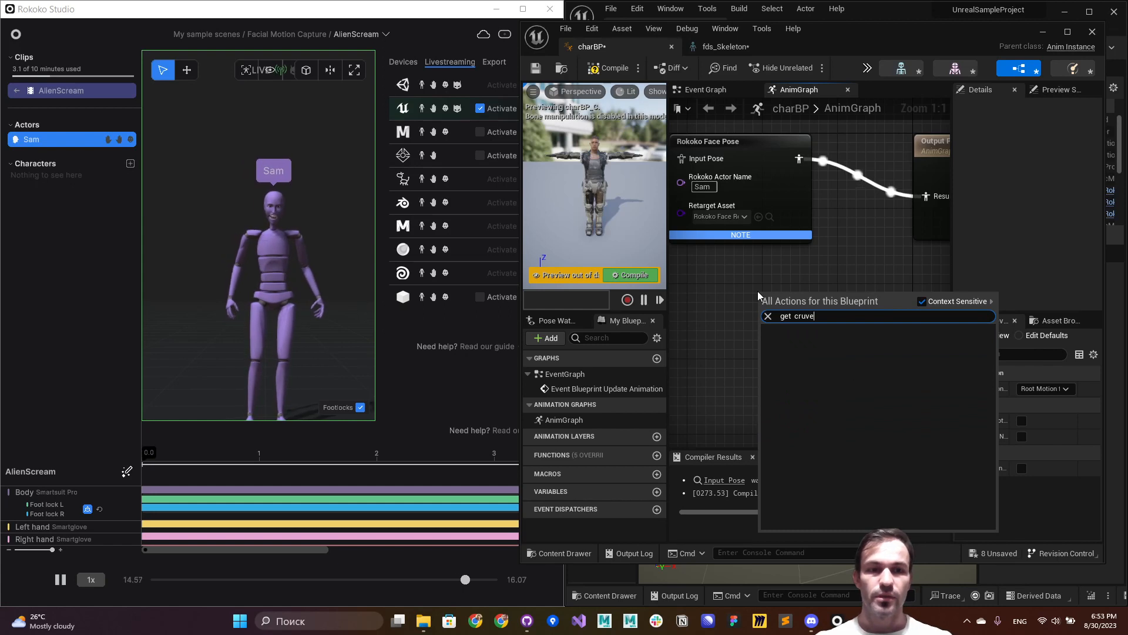
key(BackSpace)
key(BackSpace)
key(BackSpace)
key(BackSpace)
text(urve)
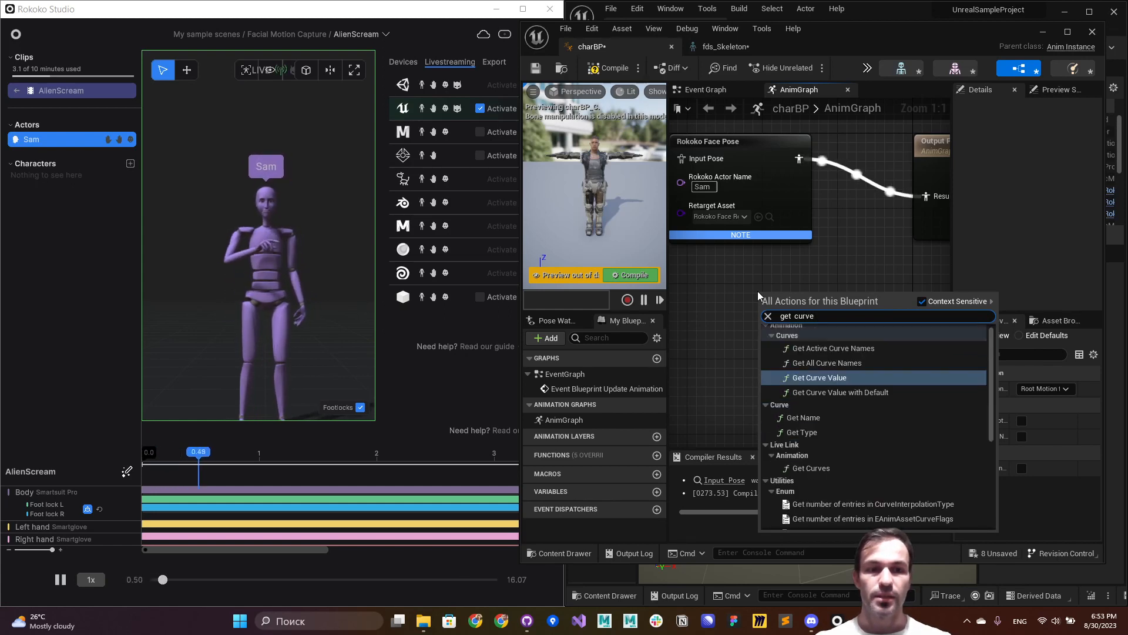
click(837, 377)
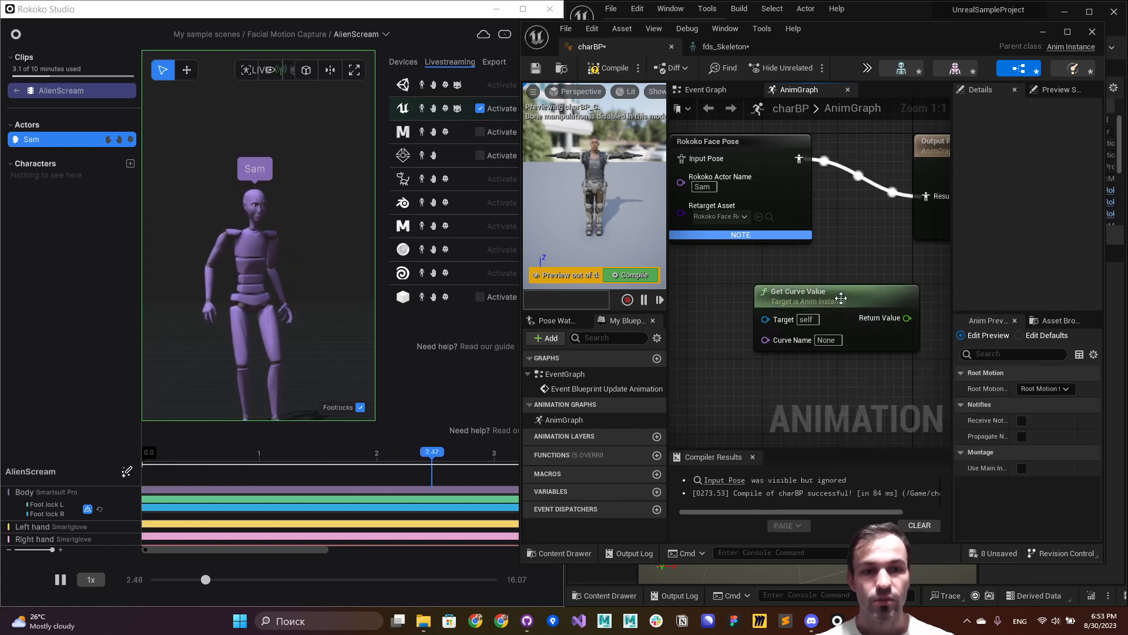
drag(841, 299, 774, 302)
Step: Add a Transform (Modify) Bone node below Output Pose, to the right of the Get Curve Value node
right_drag(856, 281, 766, 259)
right_click(802, 274)
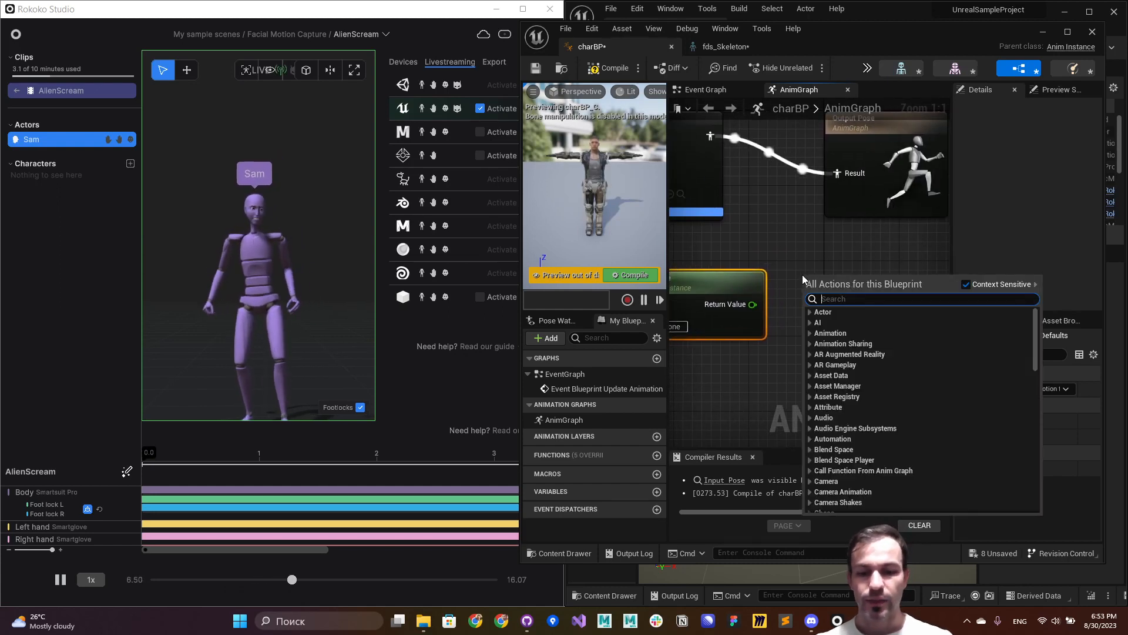
text(modify)
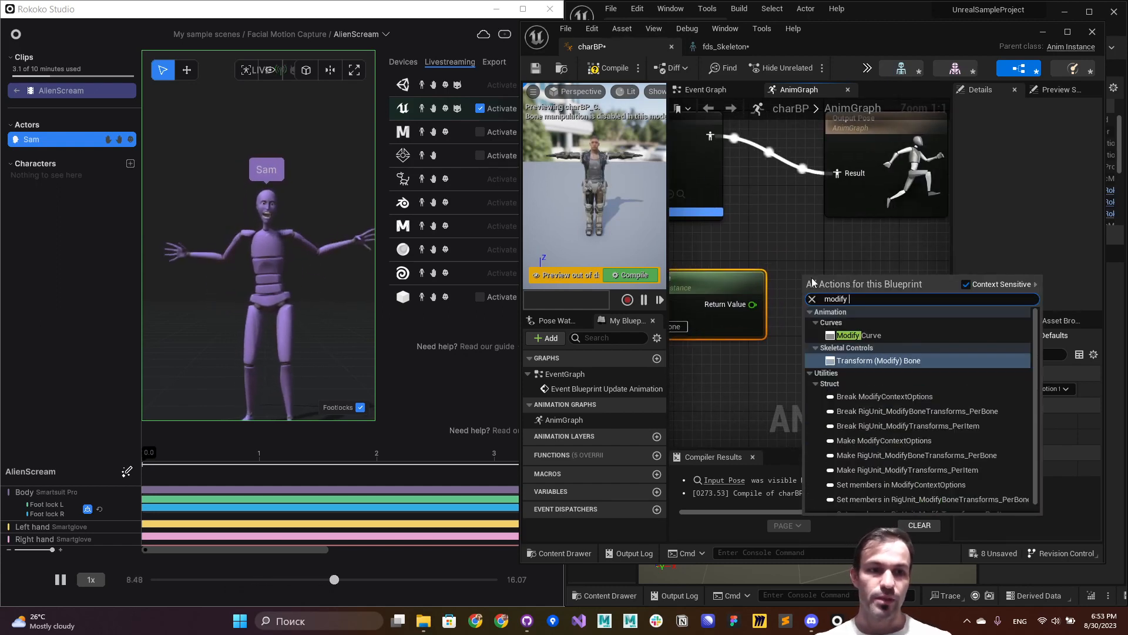
click(872, 358)
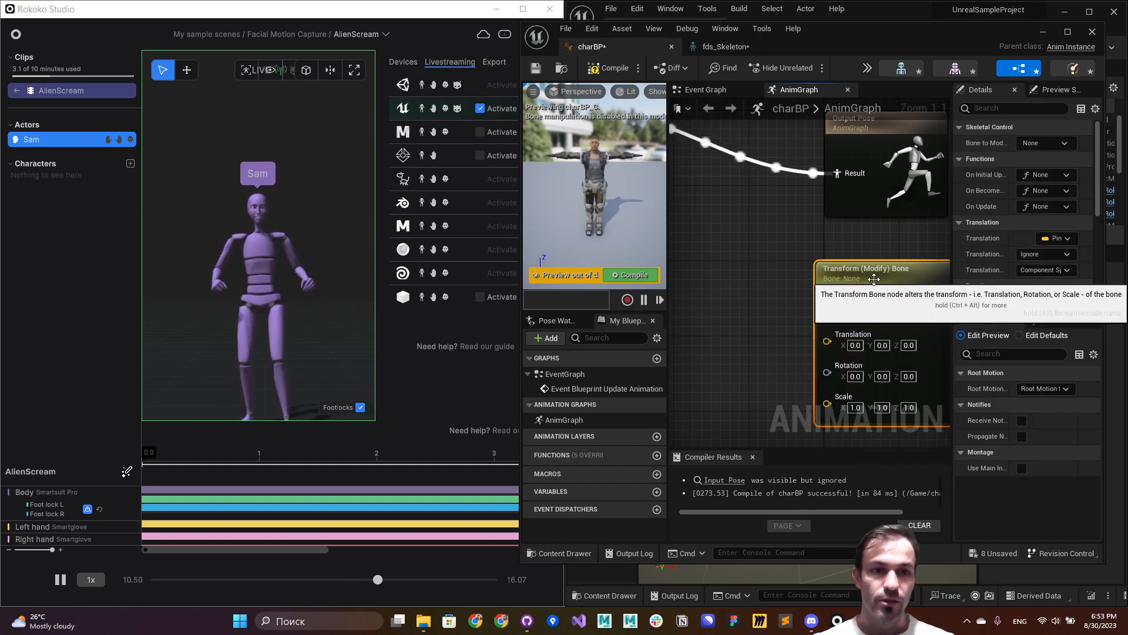
right_drag(874, 279, 844, 281)
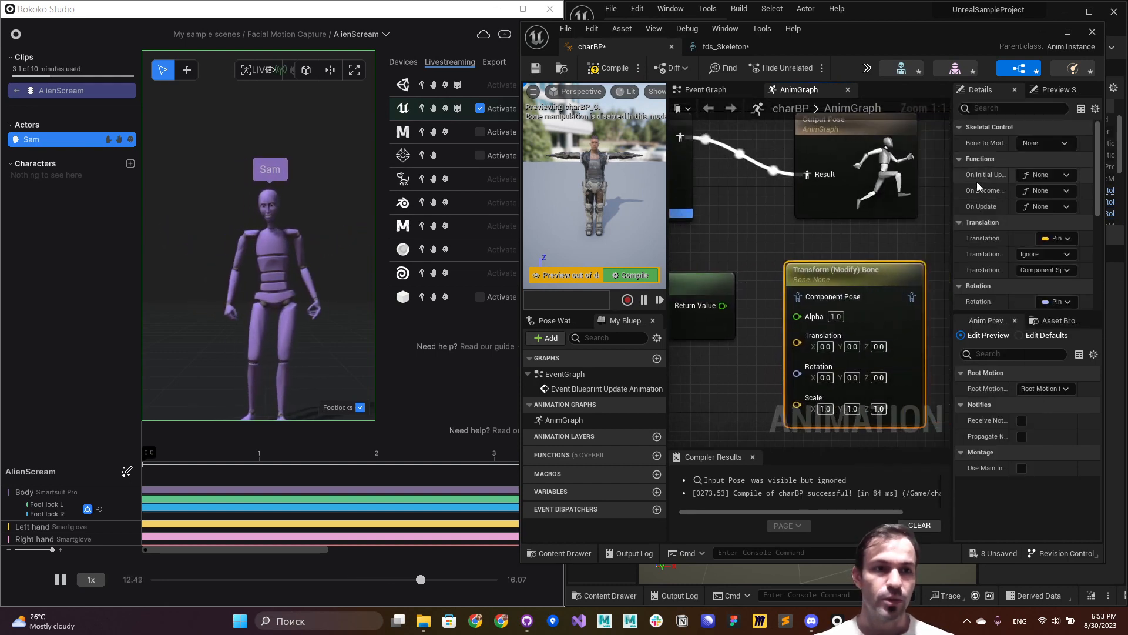
Step: Set the Transform (Modify) Bone node's Bone to Modify to CC_Base_JawRoot
click(1045, 144)
scroll(1038, 365, down, 5)
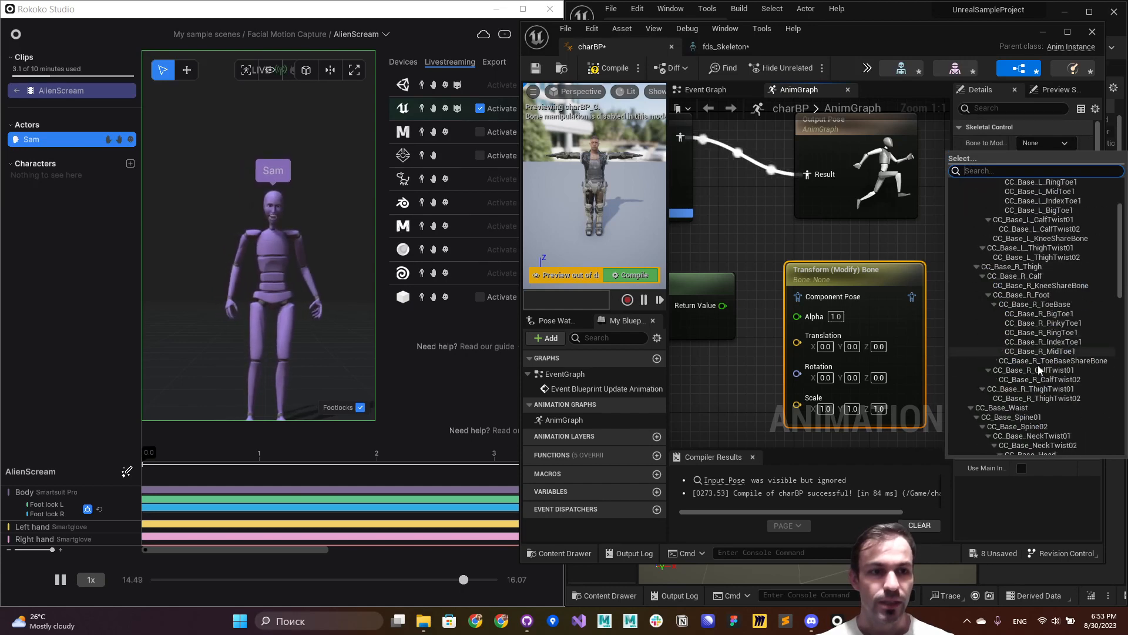
scroll(1036, 363, down, 9)
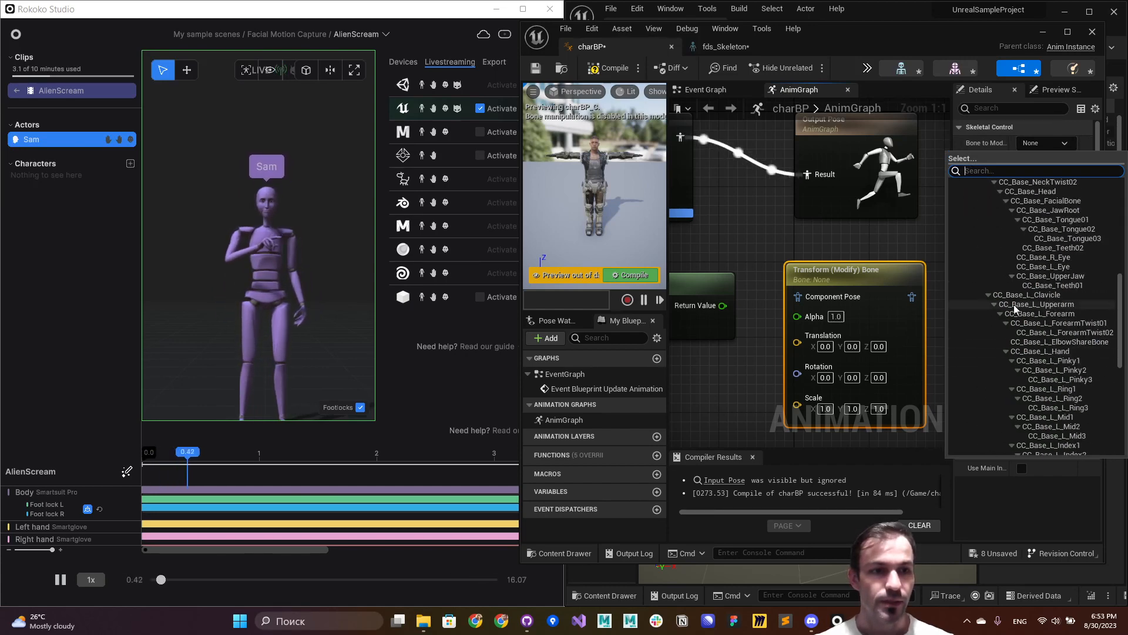
scroll(1030, 248, up, 2)
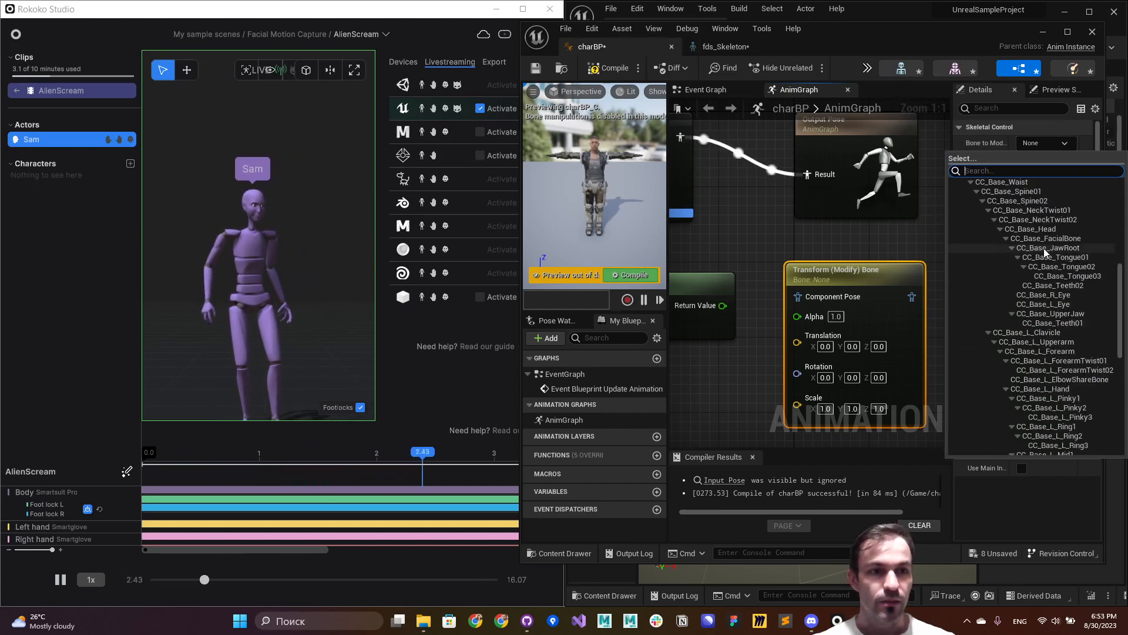
click(1044, 248)
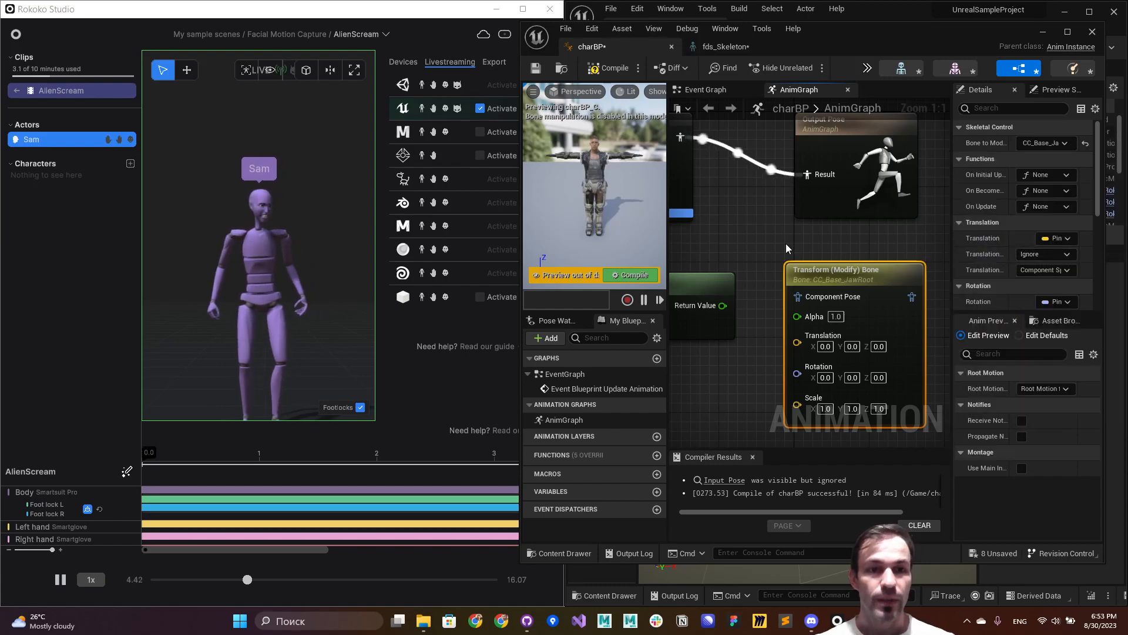
Step: Maximize the charBP editor window and space the Get Curve Value and Transform (Modify) Bone nodes farther apart
right_drag(787, 249, 808, 245)
drag(861, 270, 908, 281)
drag(728, 292, 719, 300)
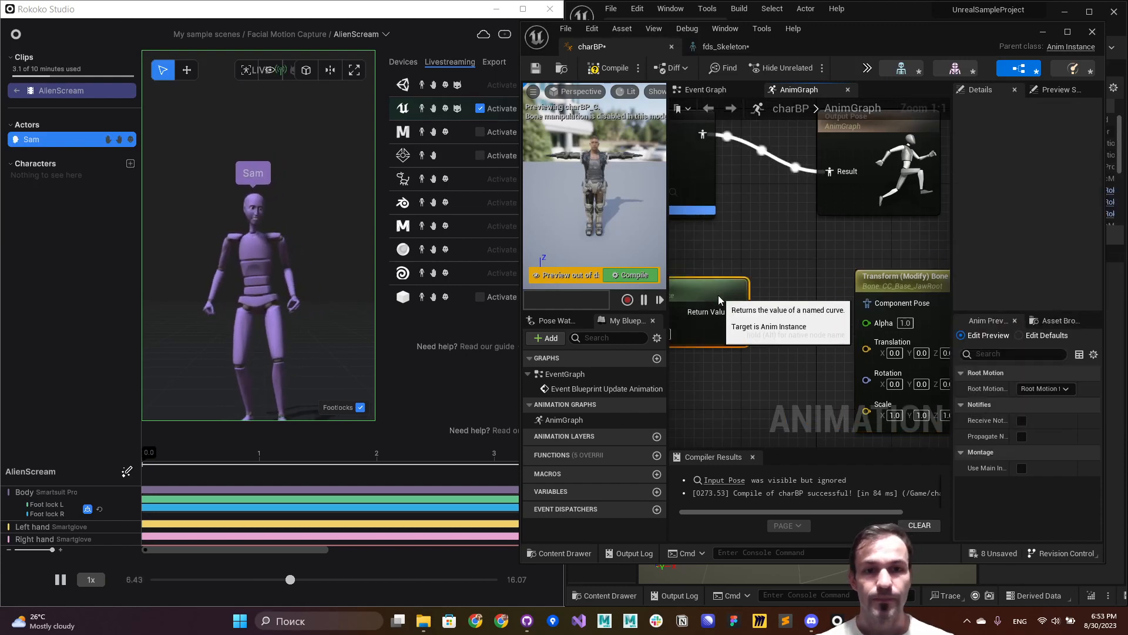
key(super+Up)
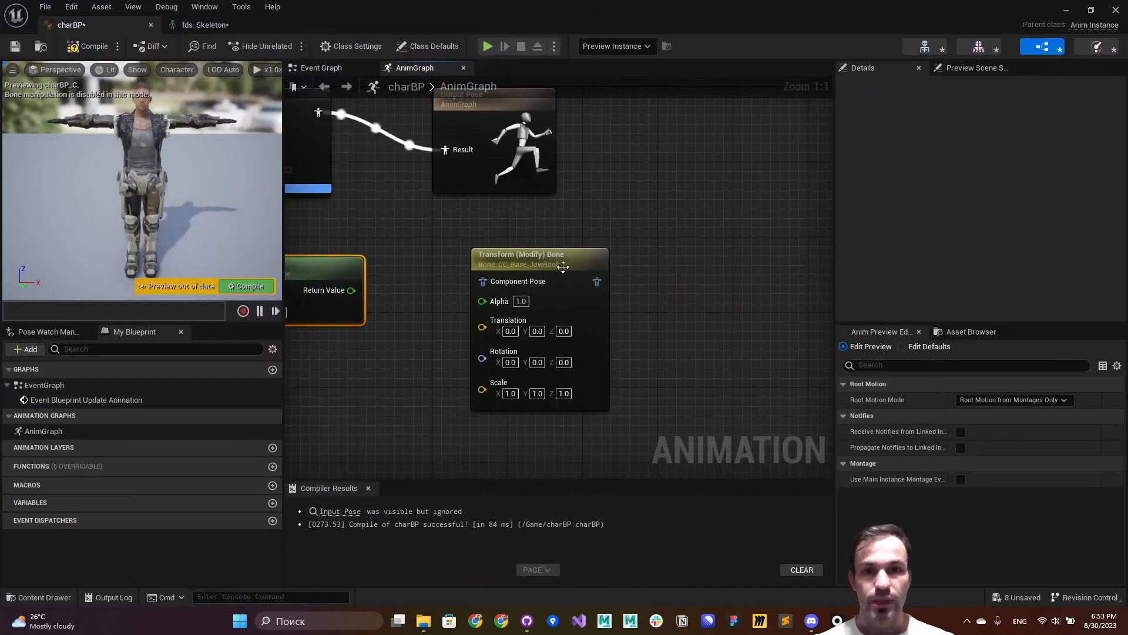
right_drag(432, 260, 622, 280)
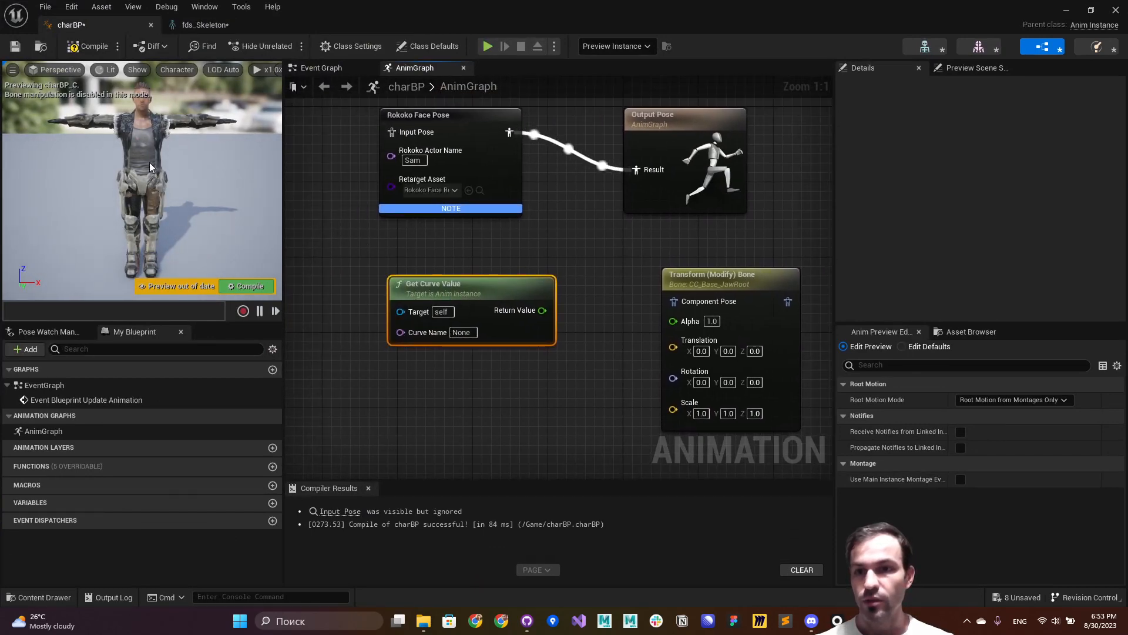
right_drag(150, 162, 153, 140)
drag(476, 285, 441, 277)
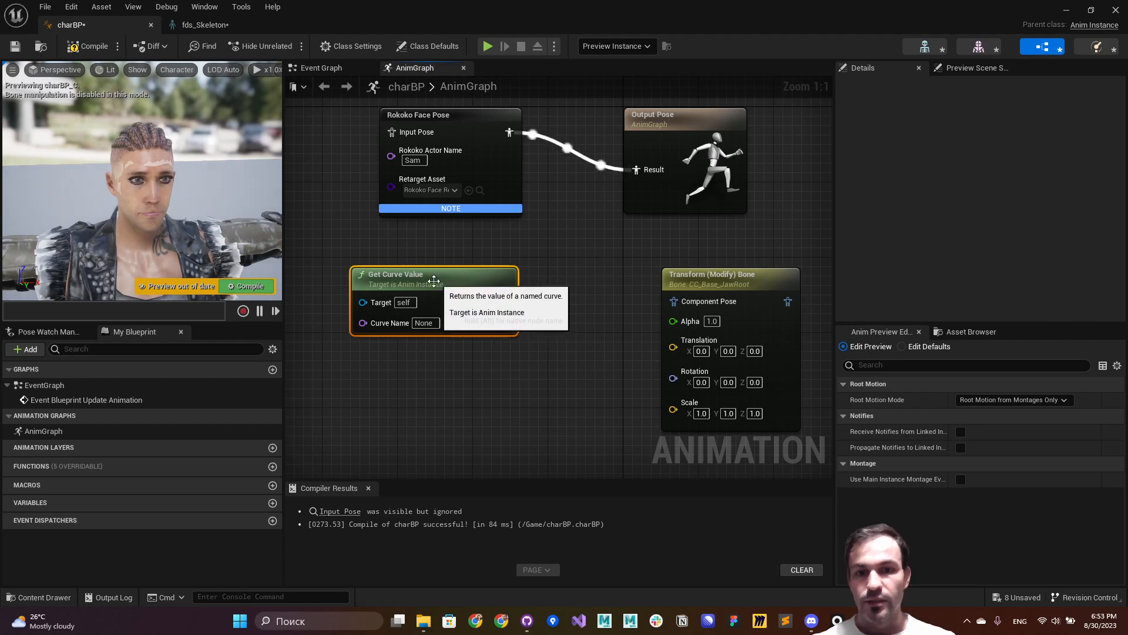
Step: Wire the Rokoko Face Pose output into the Transform (Modify) Bone's Component Pose, and its output into the Output Pose Result
right_drag(592, 383, 578, 362)
click(701, 276)
drag(701, 278, 701, 287)
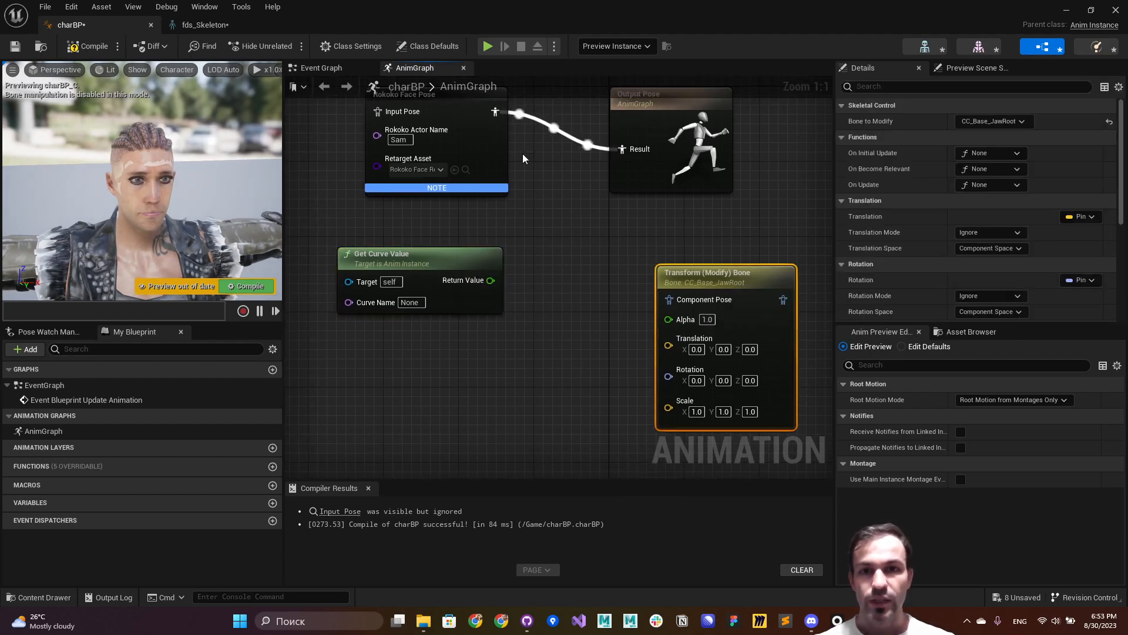
drag(498, 117, 669, 299)
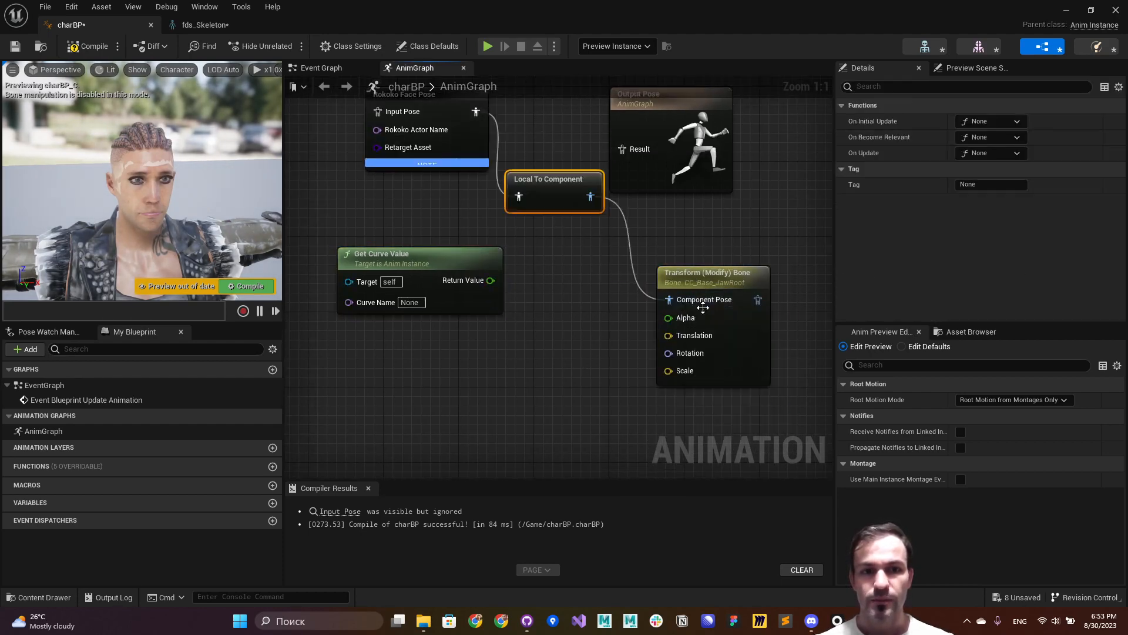
drag(781, 300, 622, 149)
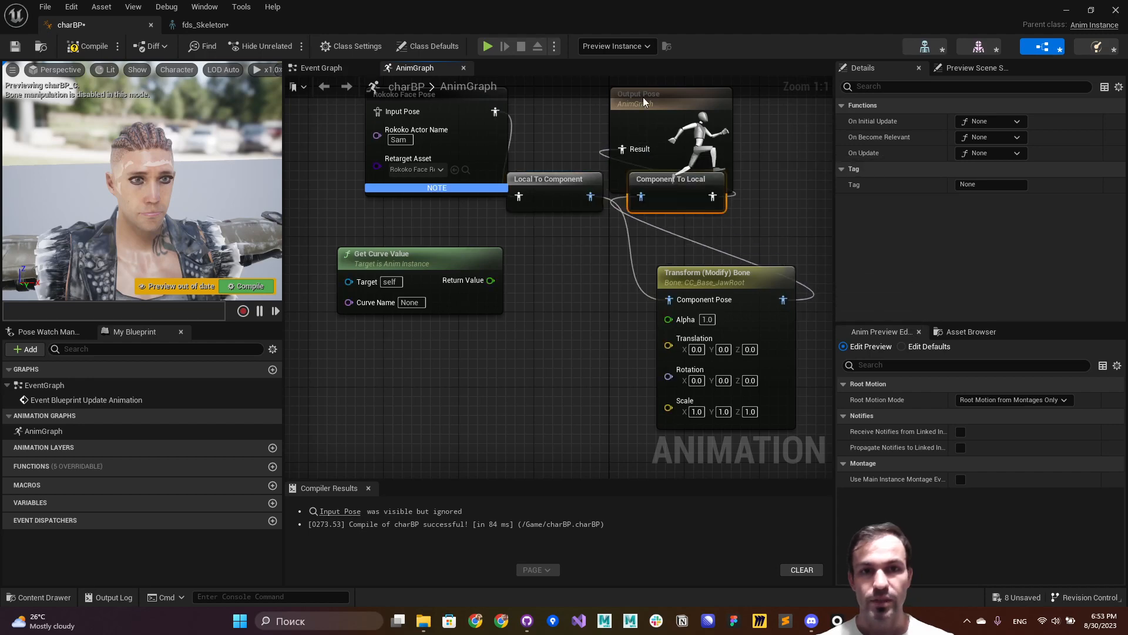
Step: Spread out the Output Pose, Component To Local and Local To Component nodes so they no longer overlap
drag(652, 109, 769, 108)
drag(662, 177, 785, 221)
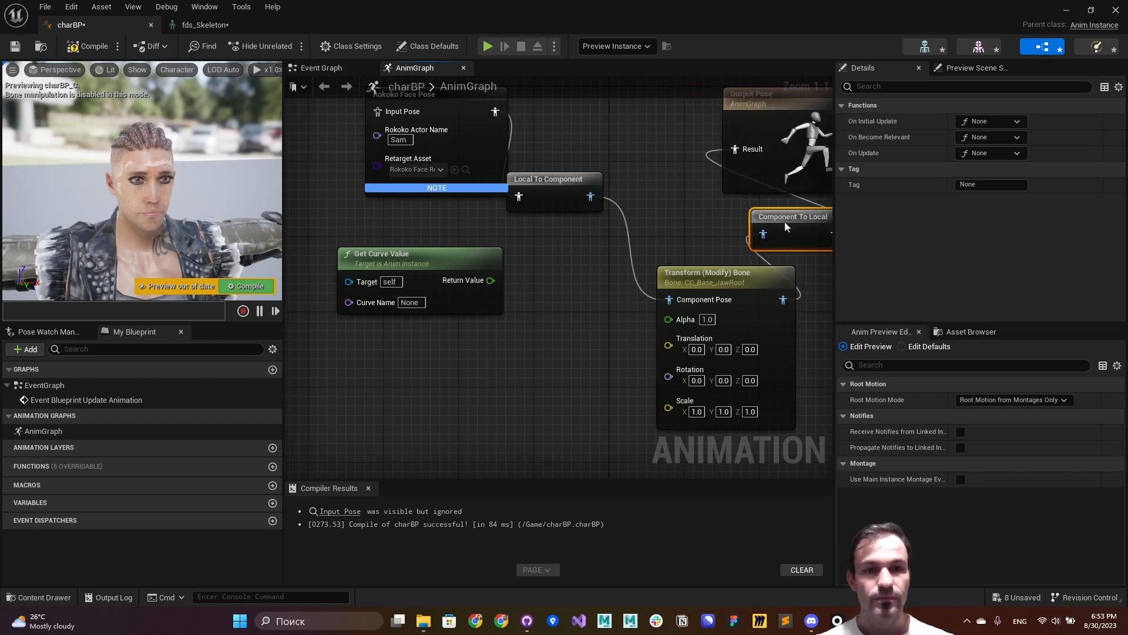
drag(566, 182, 632, 220)
right_drag(631, 221, 635, 163)
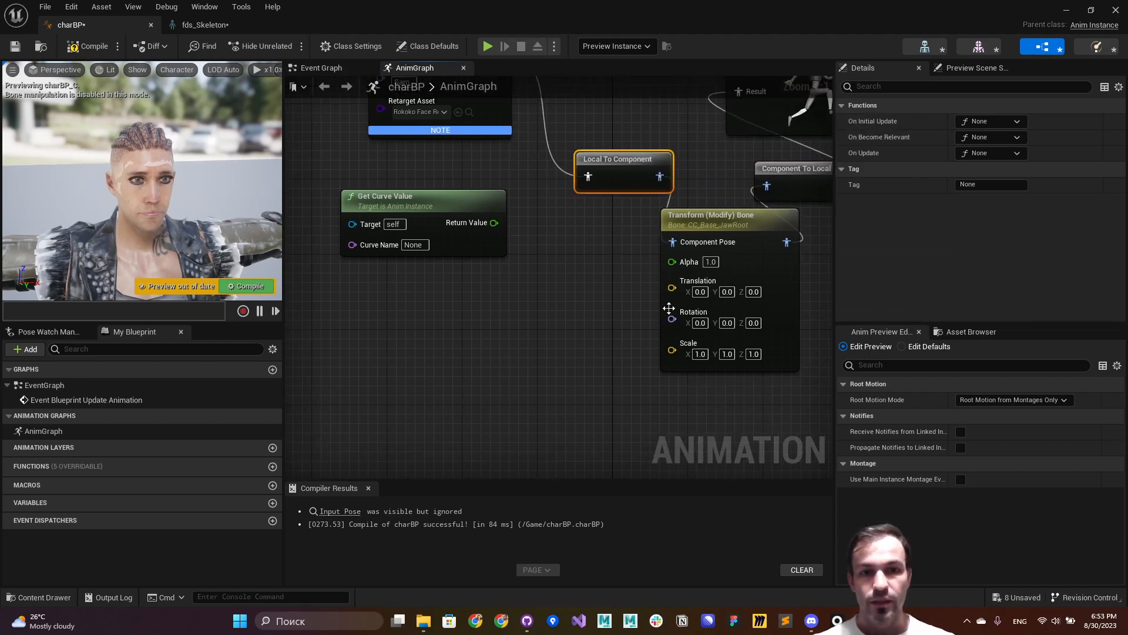
Step: Feed the bone's Rotation from a new Make Rotator node and connect Get Curve Value's Return Value to its Y (Pitch)
drag(672, 318, 544, 301)
click(556, 468)
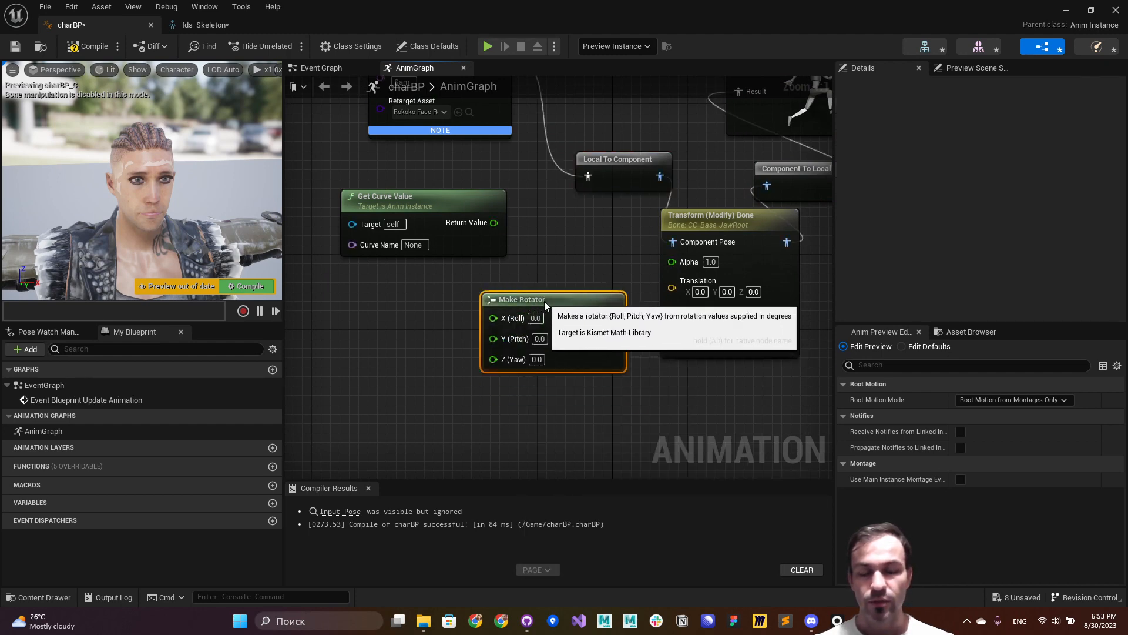
right_drag(581, 259, 662, 266)
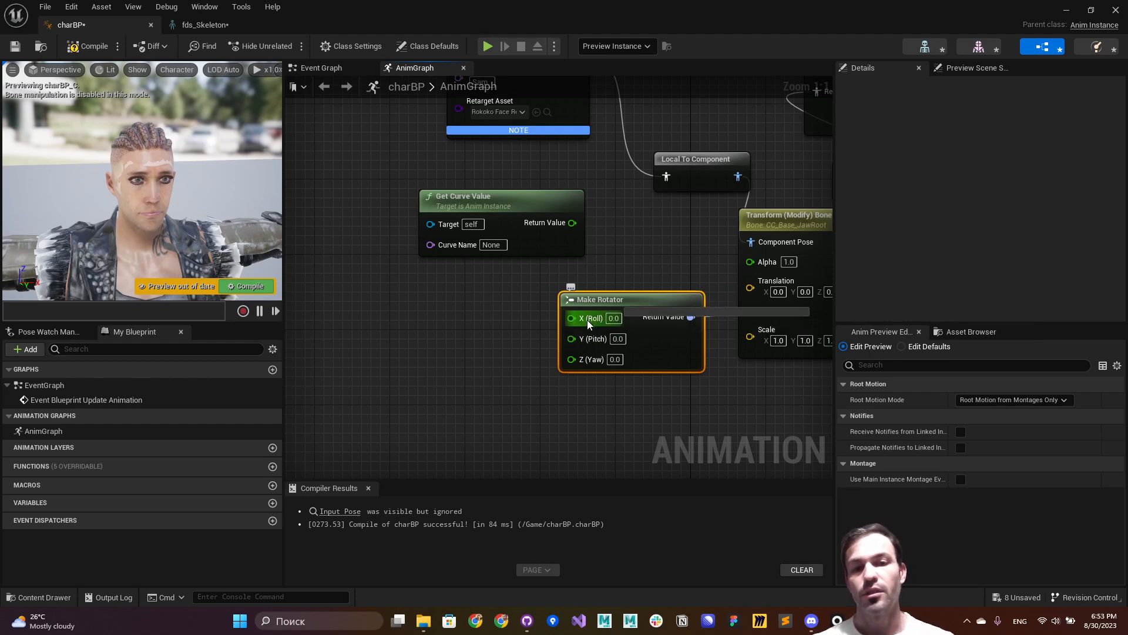
drag(511, 215, 419, 208)
right_drag(466, 342, 491, 342)
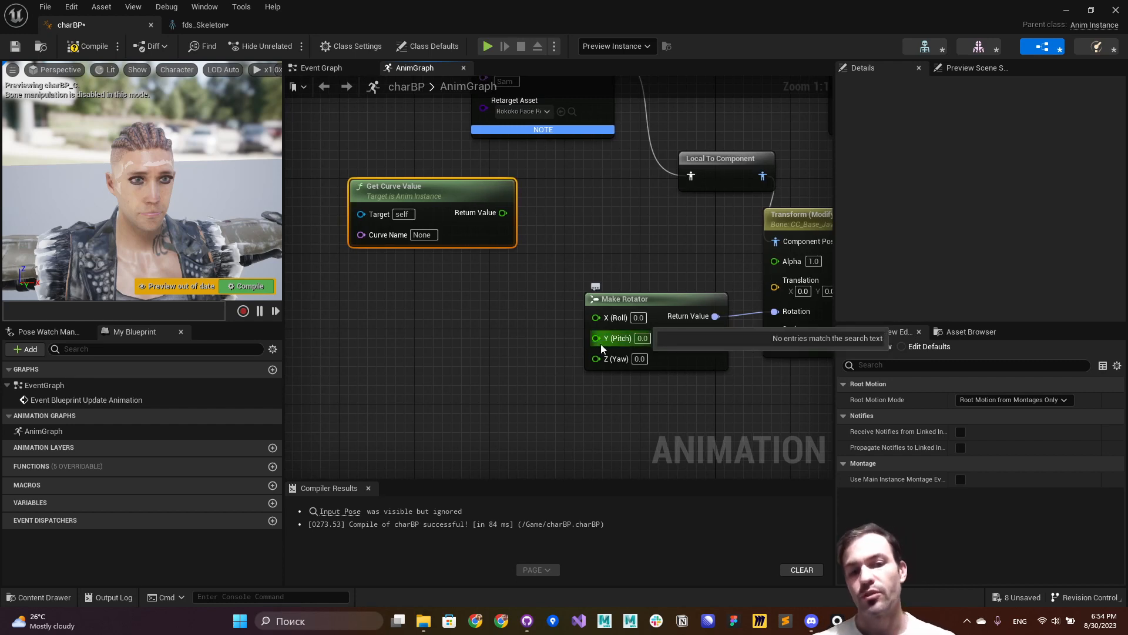
drag(477, 192, 596, 339)
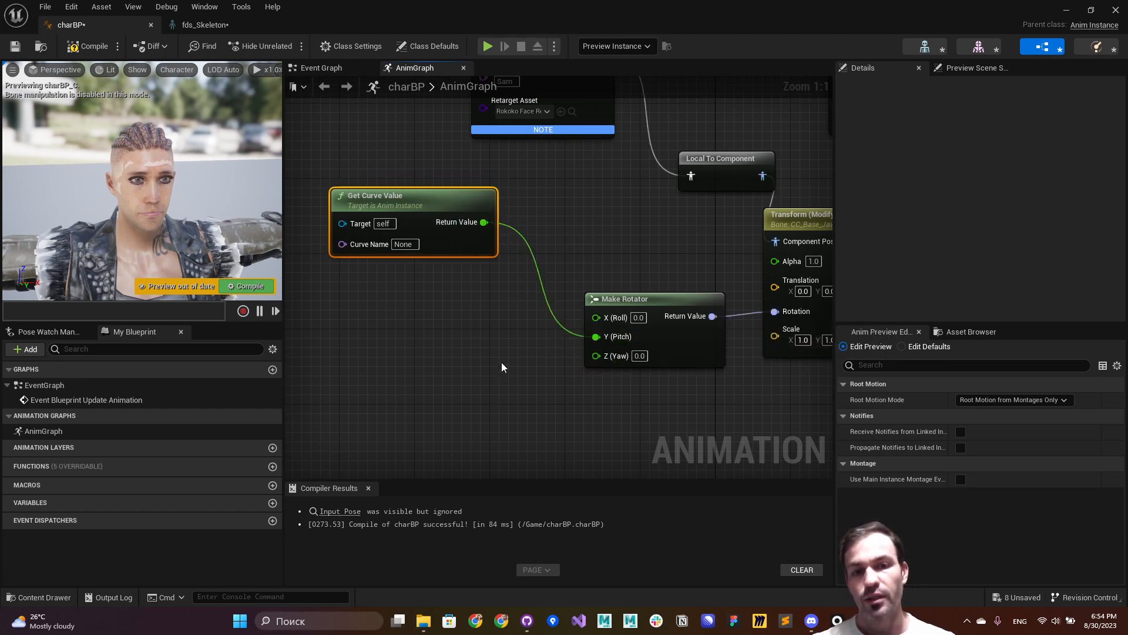
Step: Watch the Return Value of the Get Curve Value node and compile charBP
right_drag(502, 361, 520, 369)
right_click(496, 229)
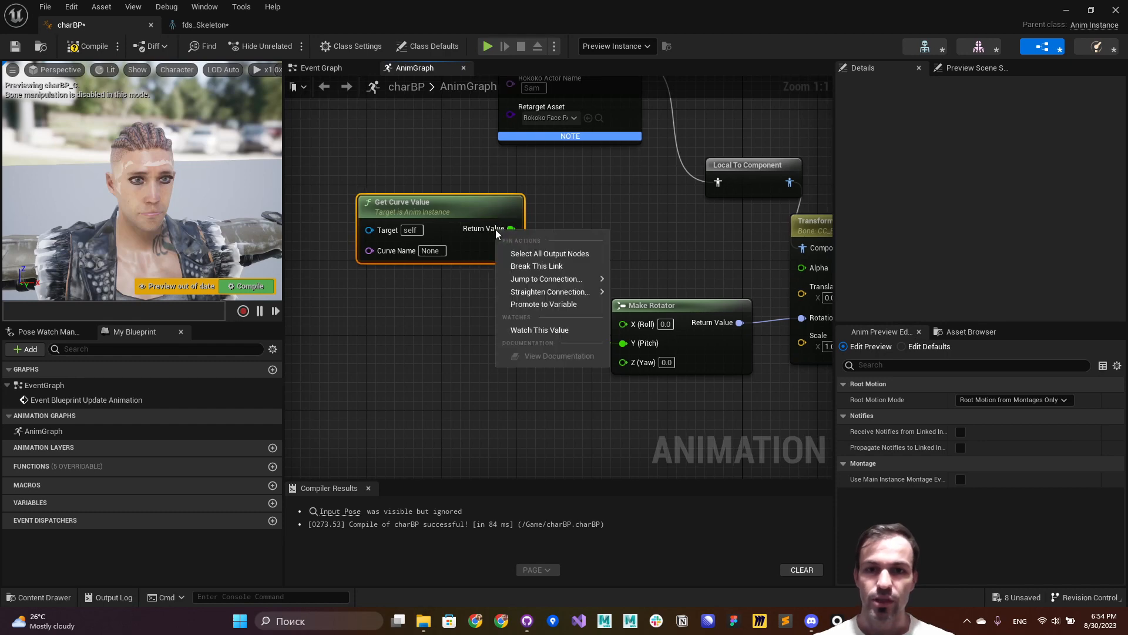
click(517, 329)
right_drag(512, 278, 532, 272)
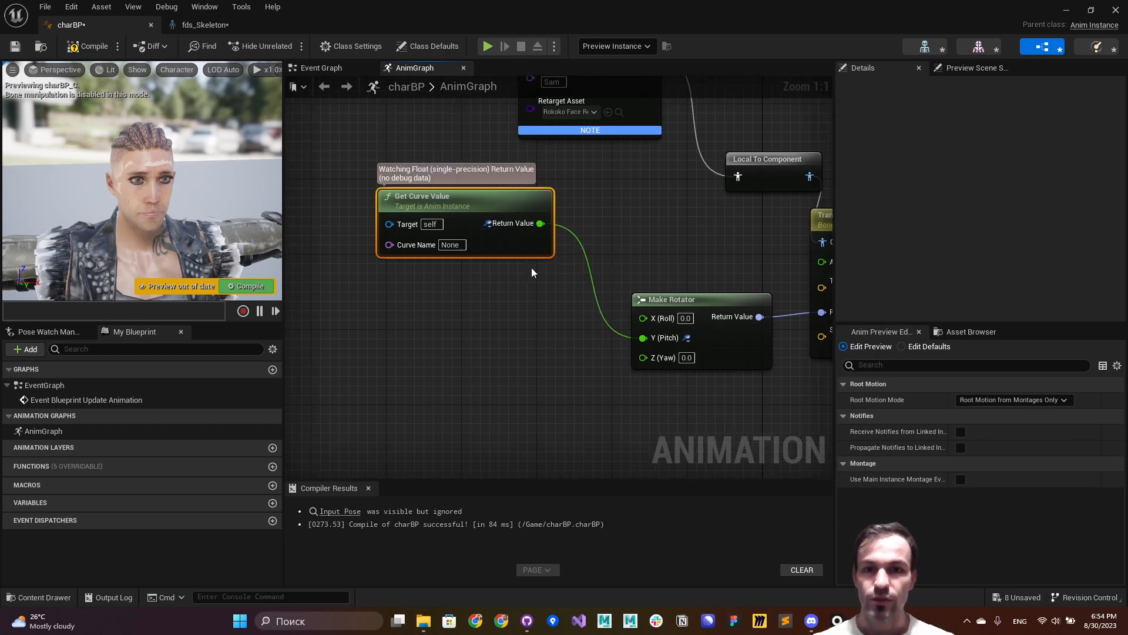
click(225, 286)
right_drag(457, 323, 412, 355)
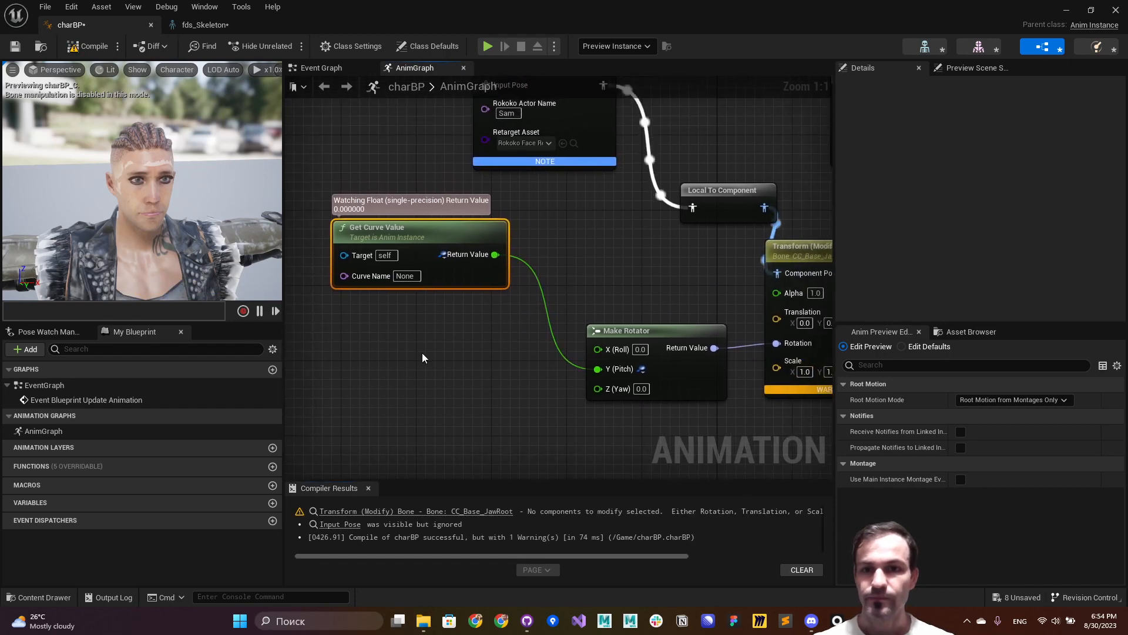
Step: Shift the Rokoko Face Pose node slightly away from Local To Component and recompile charBP
right_drag(532, 161, 527, 204)
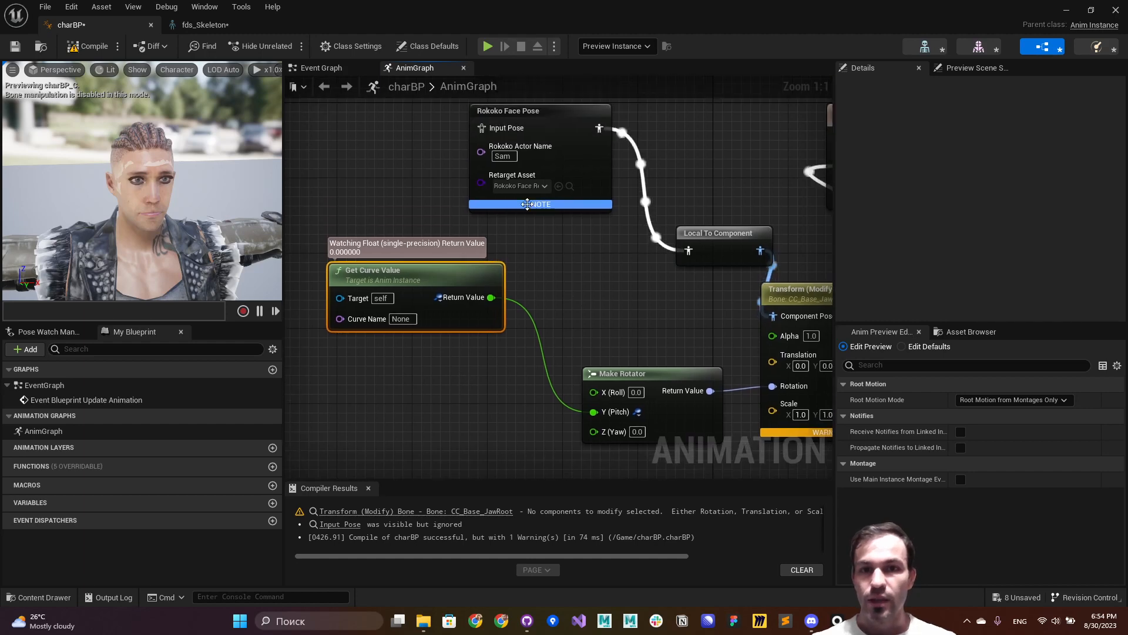
click(503, 156)
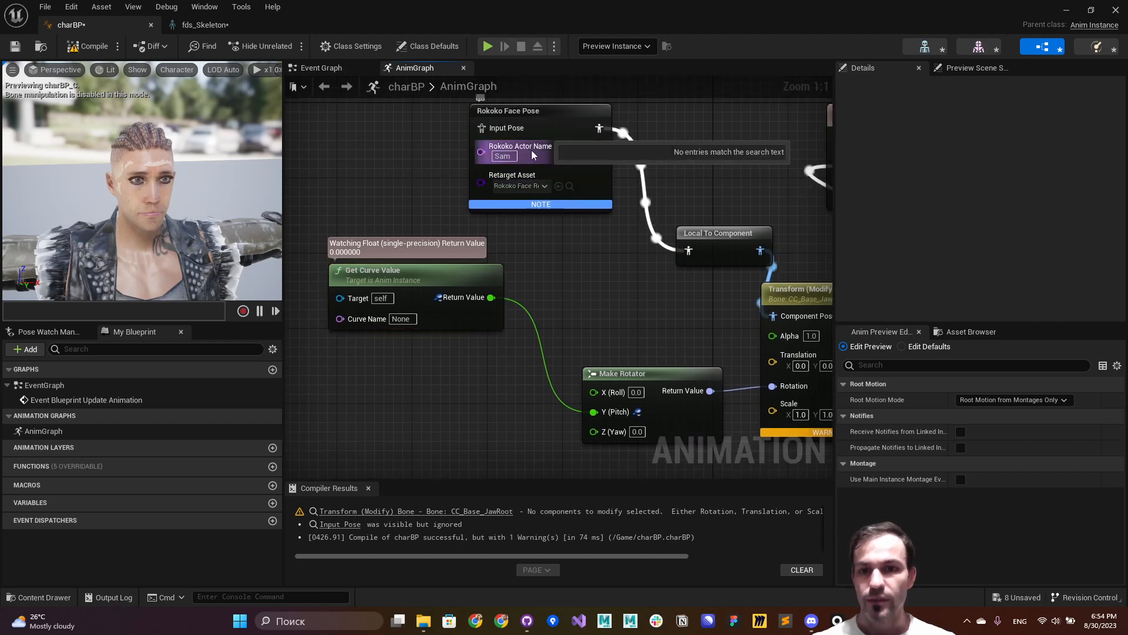
click(559, 114)
drag(559, 114, 542, 122)
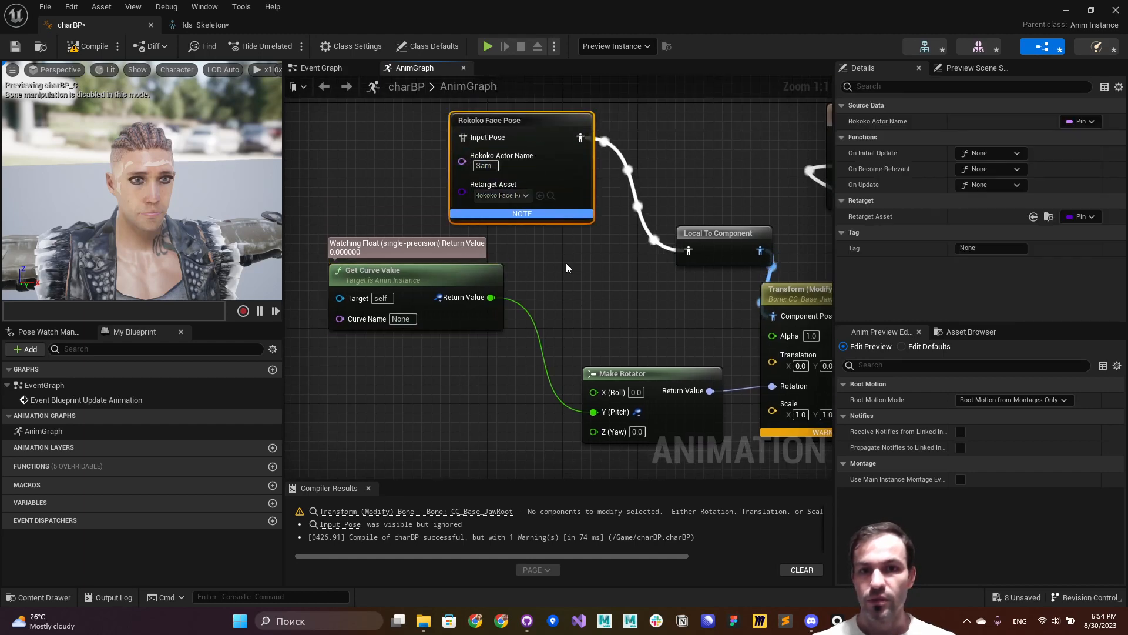
mouse_move(575, 267)
right_down()
mouse_move(532, 250)
mouse_move(552, 277)
mouse_move(584, 276)
right_up()
click(550, 262)
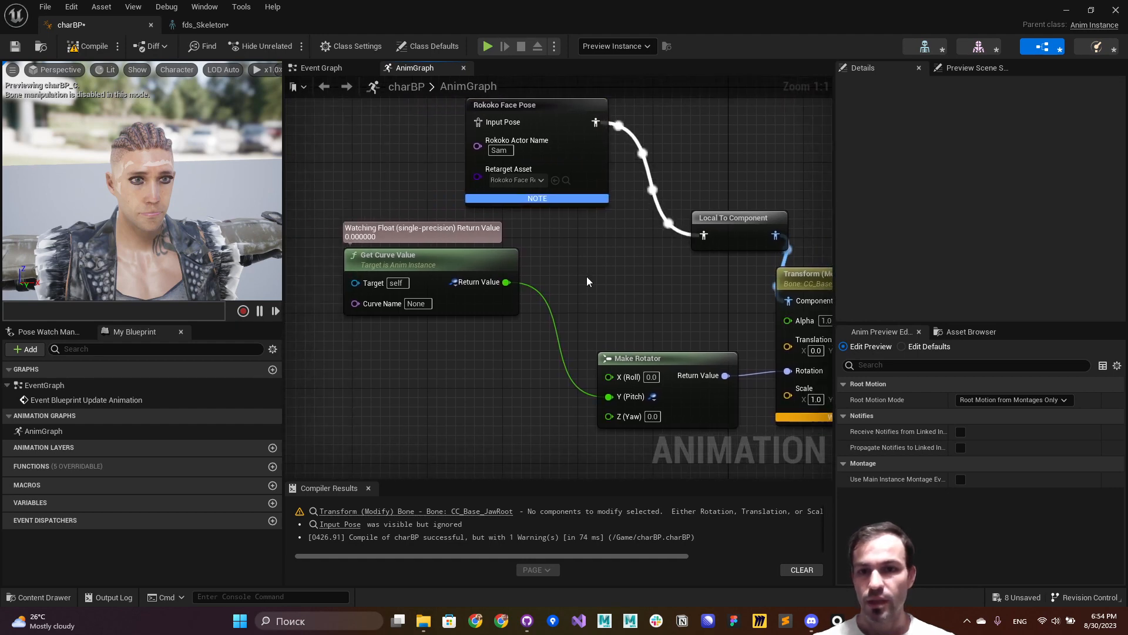
click(87, 50)
Step: Locate the node that the Input Pose entry in the compiler results refers to
right_drag(648, 288, 584, 335)
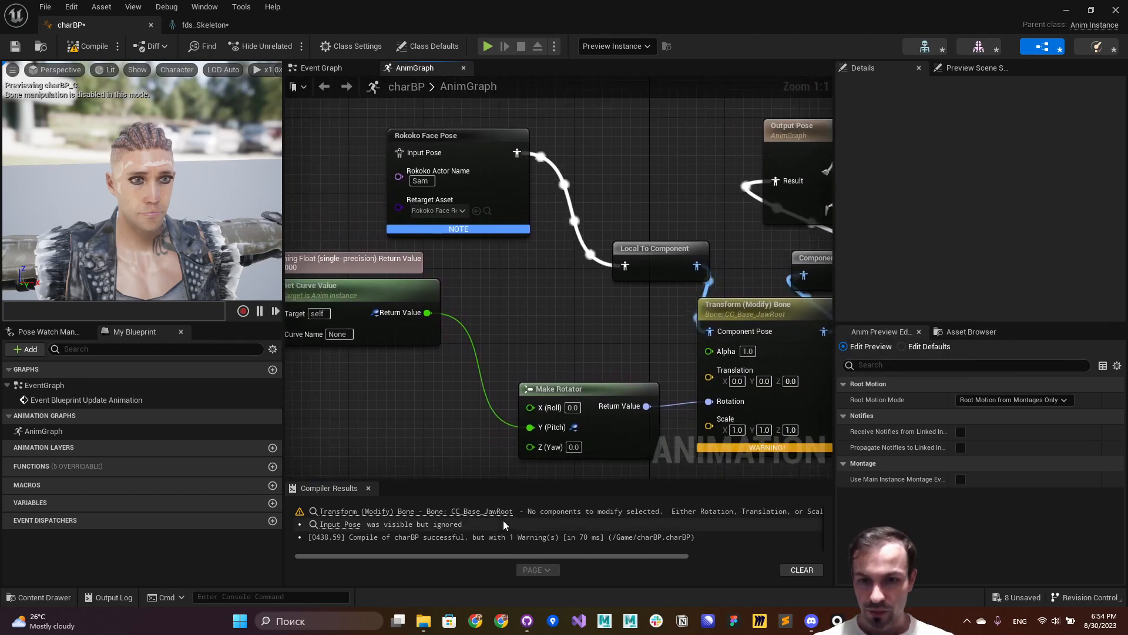
click(471, 526)
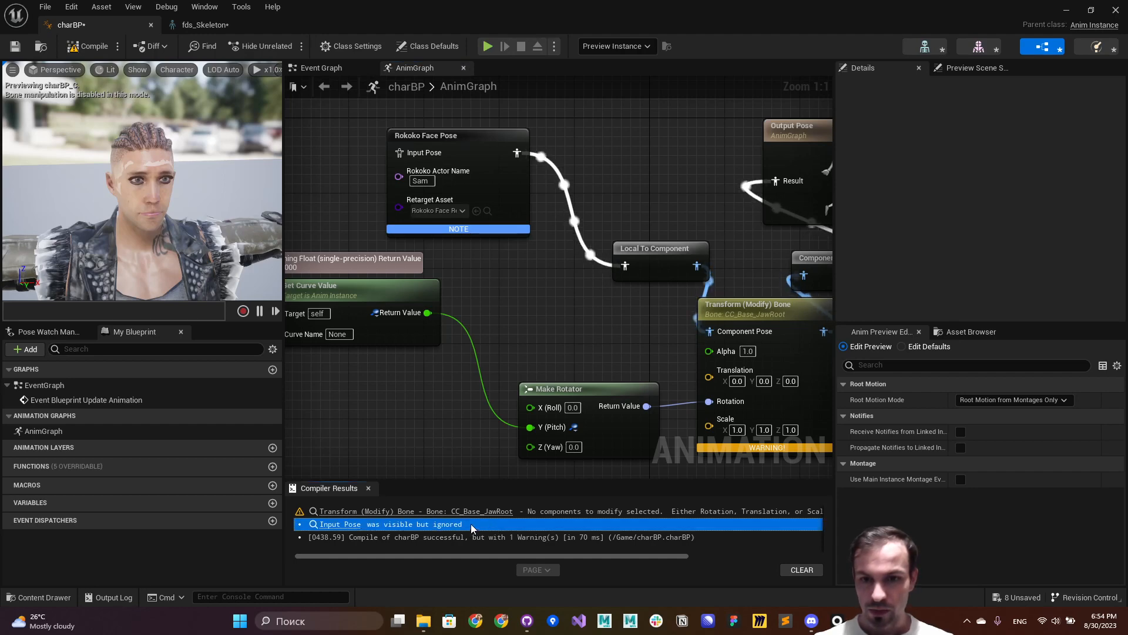
double_click(445, 524)
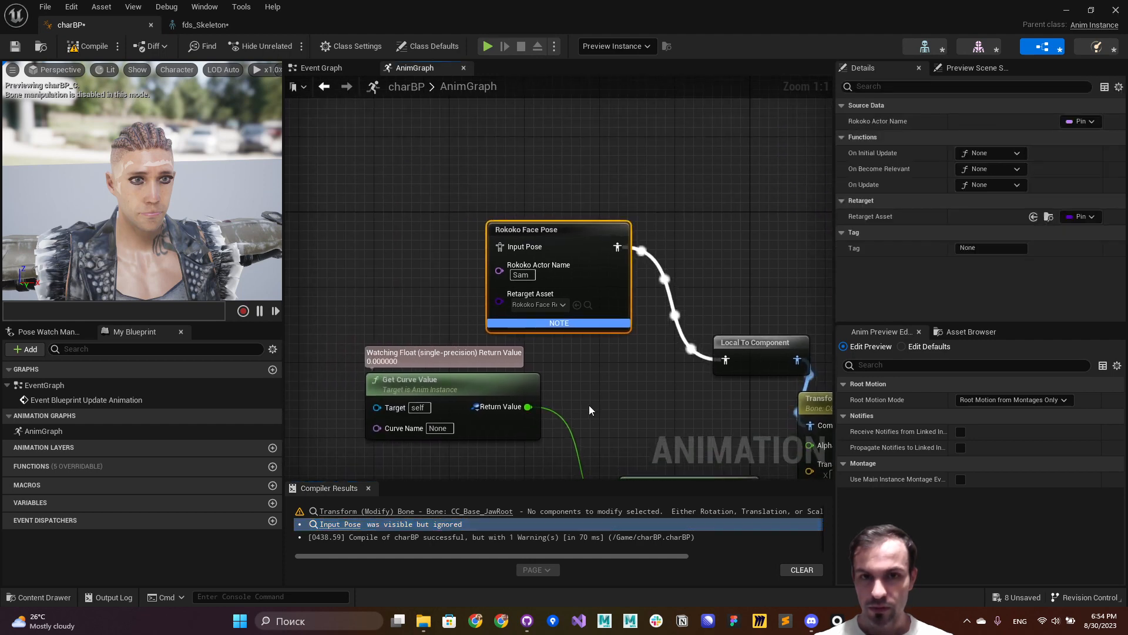
right_drag(639, 405, 620, 390)
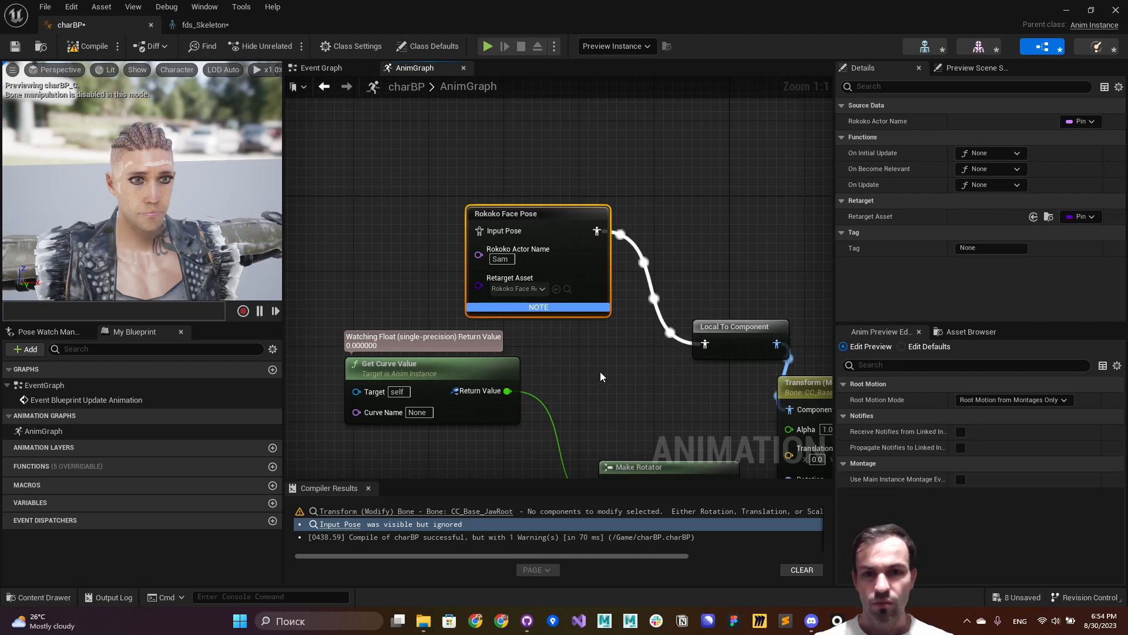
Step: Set the Get Curve Value node's Curve Name to jawOpen and compile charBP
right_drag(620, 382, 583, 284)
scroll(593, 326, down, 1)
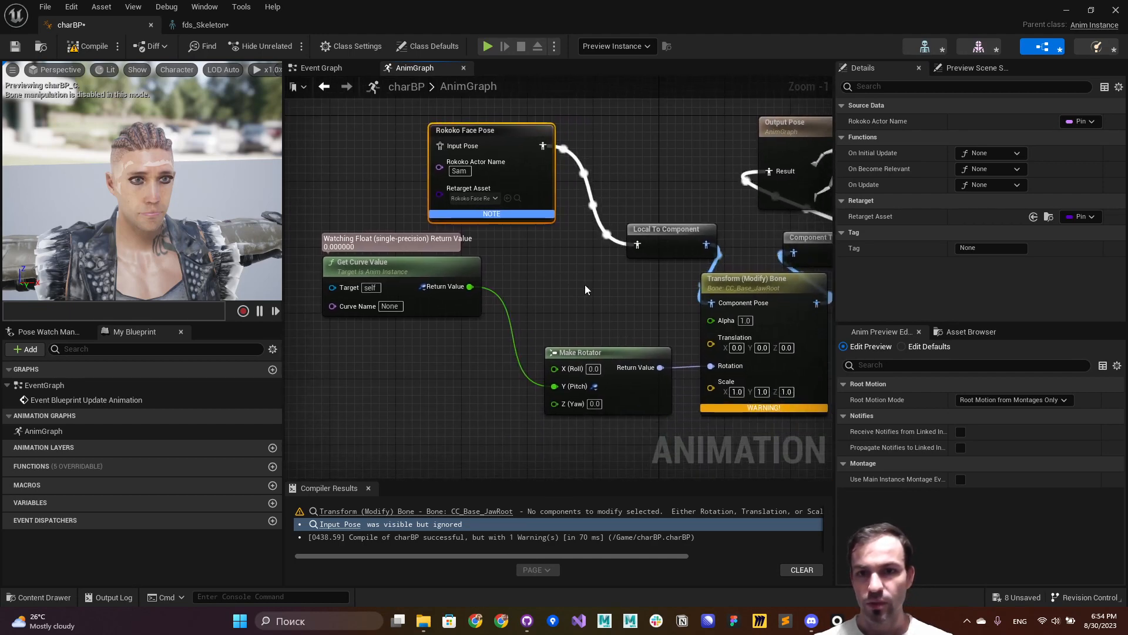
click(391, 306)
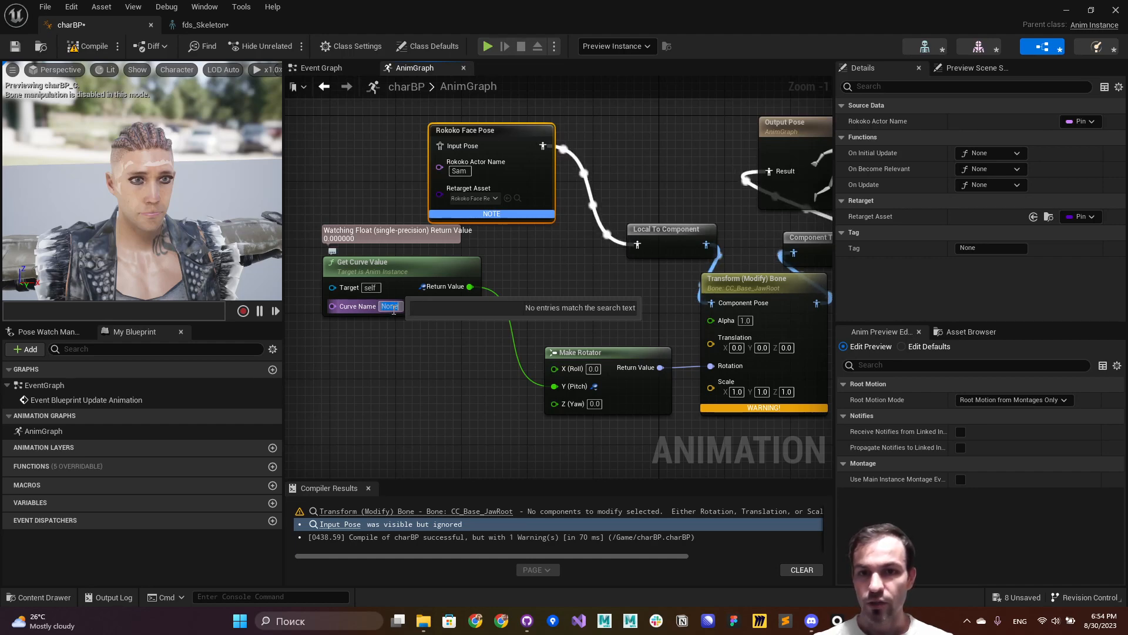
click(395, 350)
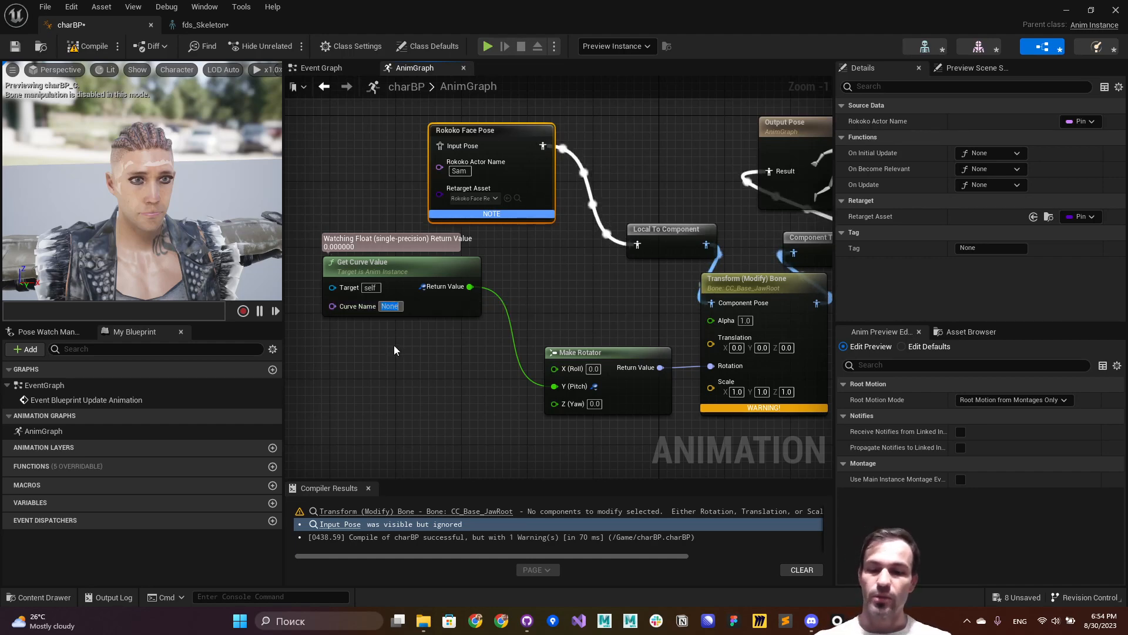
text(jawOpen)
key(Return)
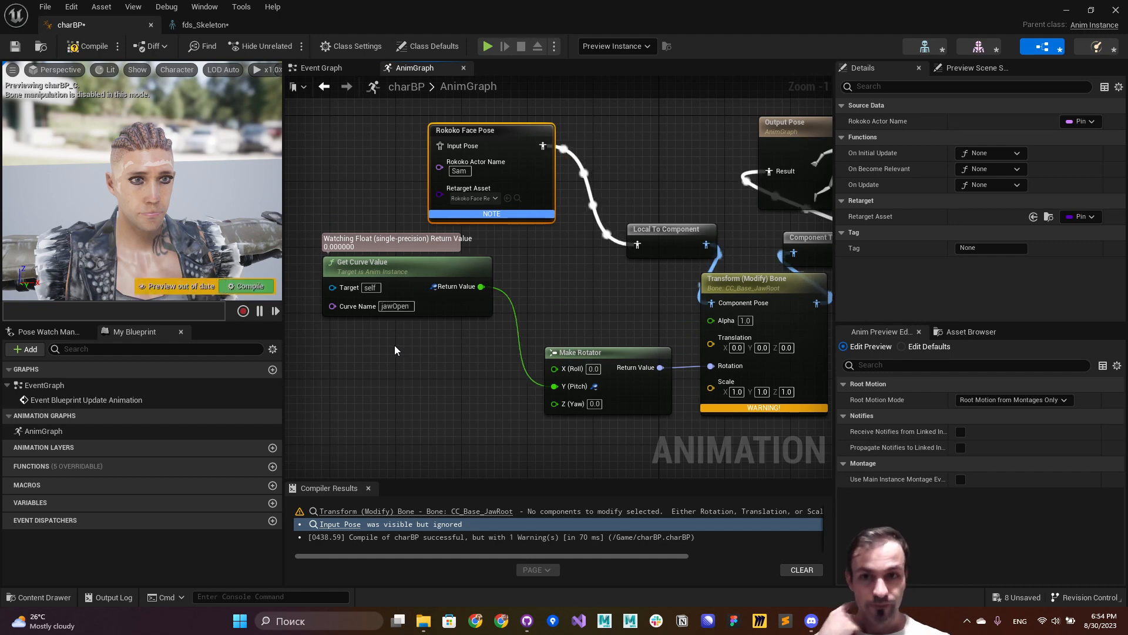
click(396, 351)
click(244, 288)
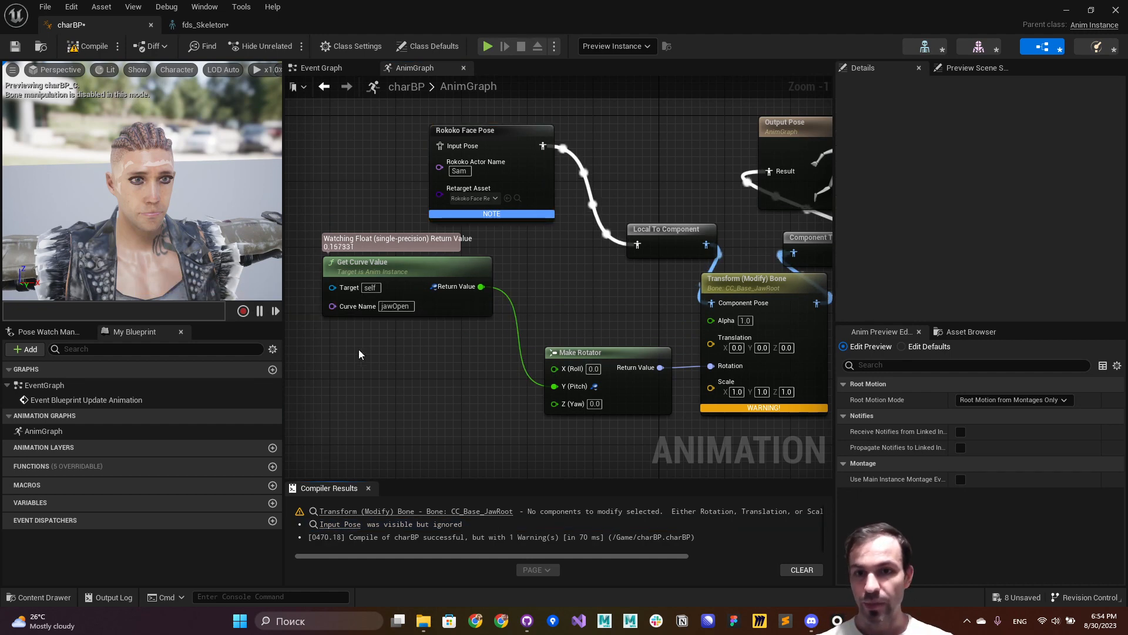
Step: Compare the watched jawOpen value with the live playback in Rokoko Studio, and return charBP to a maximized window
right_drag(400, 345, 380, 329)
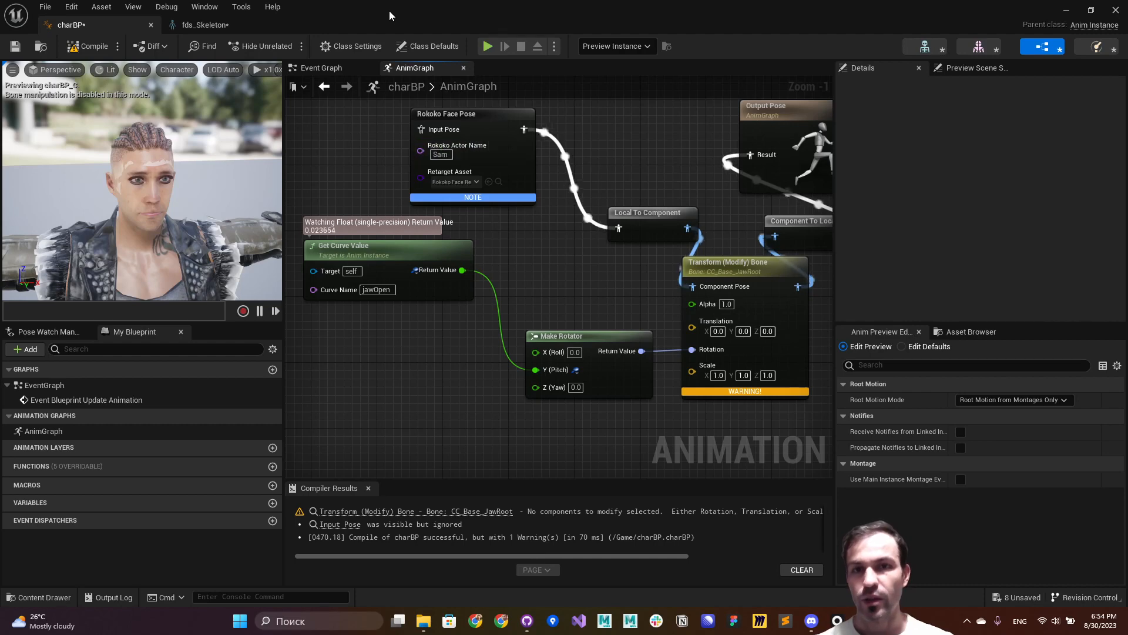
drag(389, 11, 684, 38)
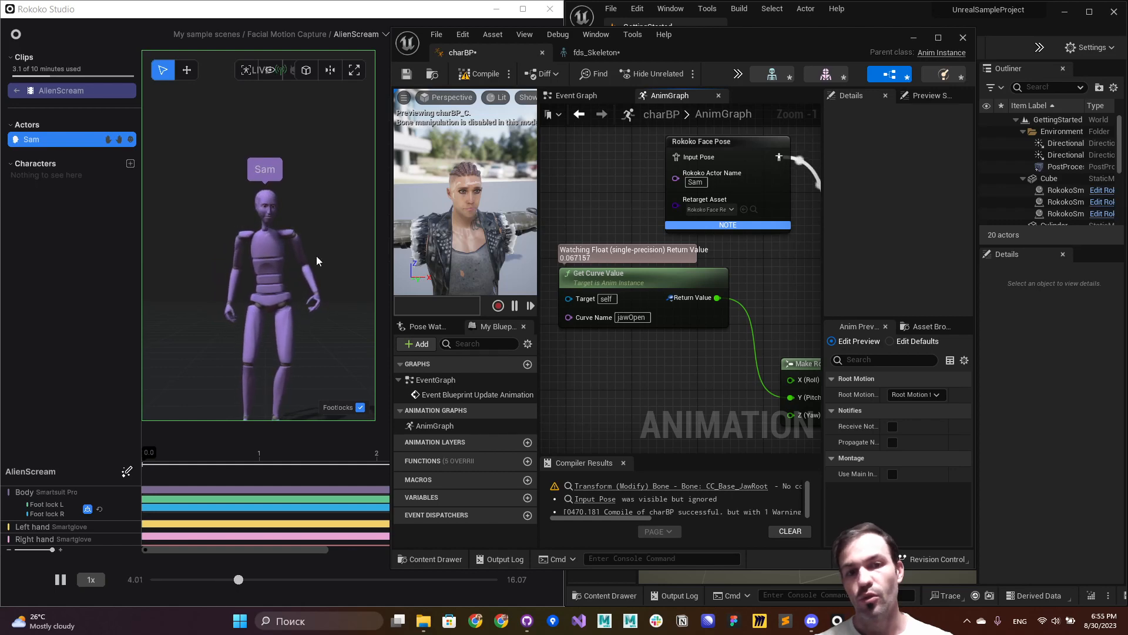
right_drag(667, 373, 648, 365)
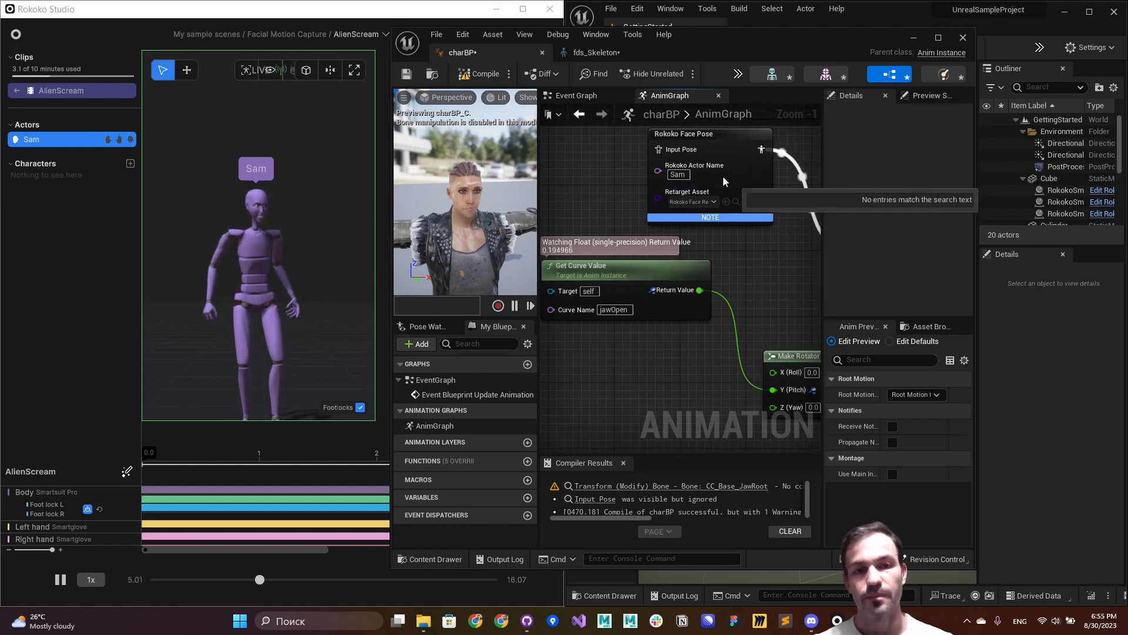
click(938, 37)
right_drag(407, 349, 416, 350)
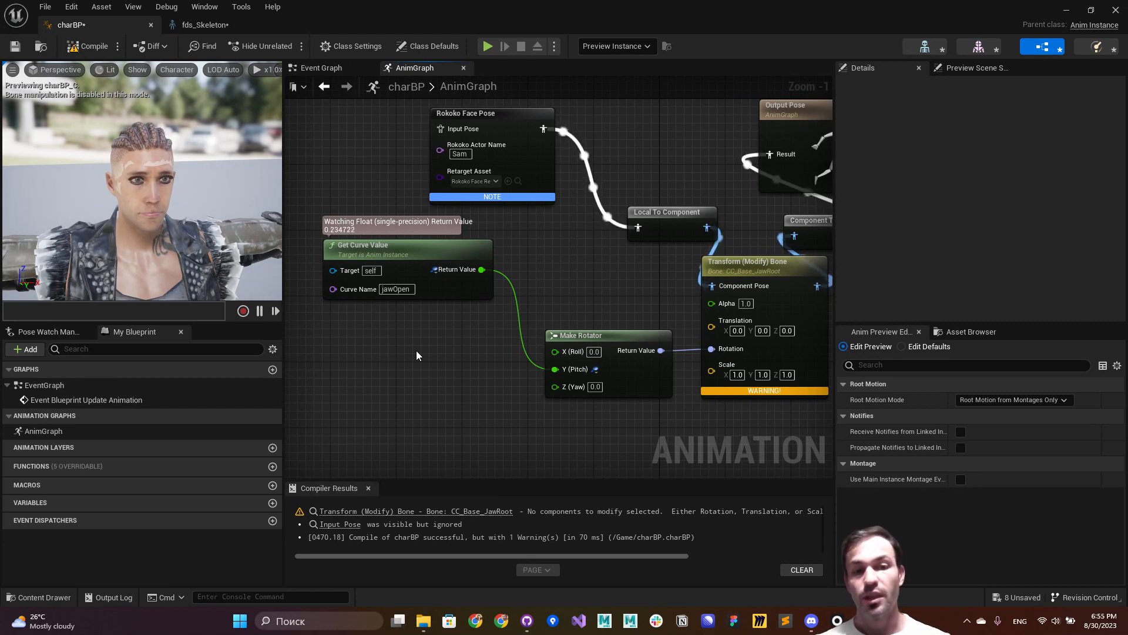
right_drag(437, 358, 416, 350)
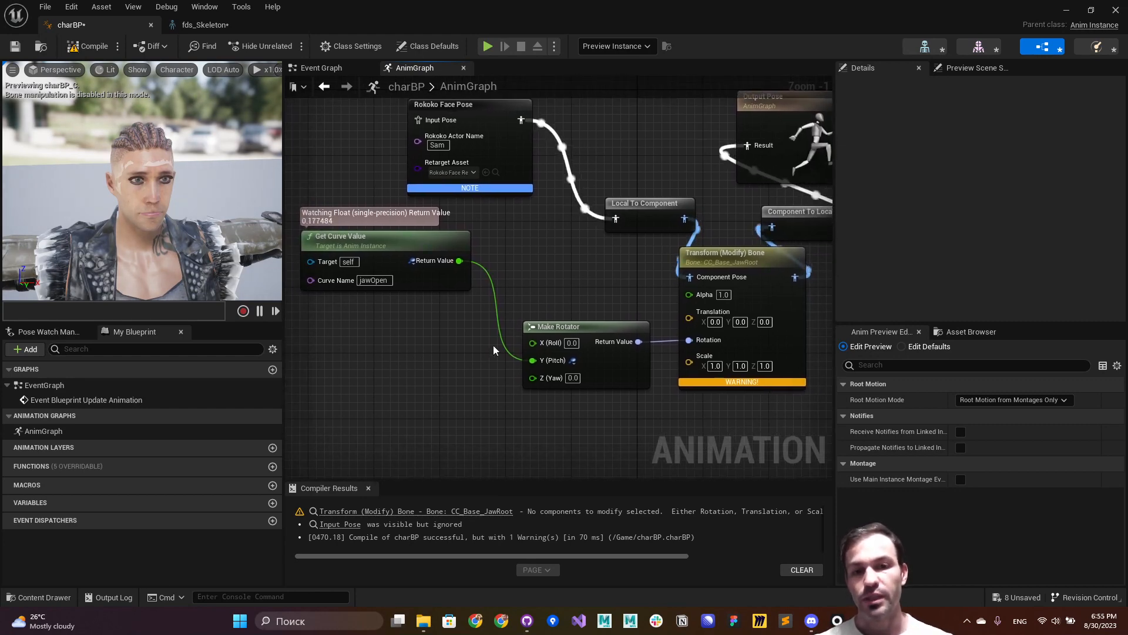
Step: Move the Make Rotator node lower and add a Multiply node fed by Get Curve Value's Return Value
drag(584, 331, 583, 373)
right_drag(557, 320, 541, 303)
mouse_move(552, 374)
mouse_move(463, 260)
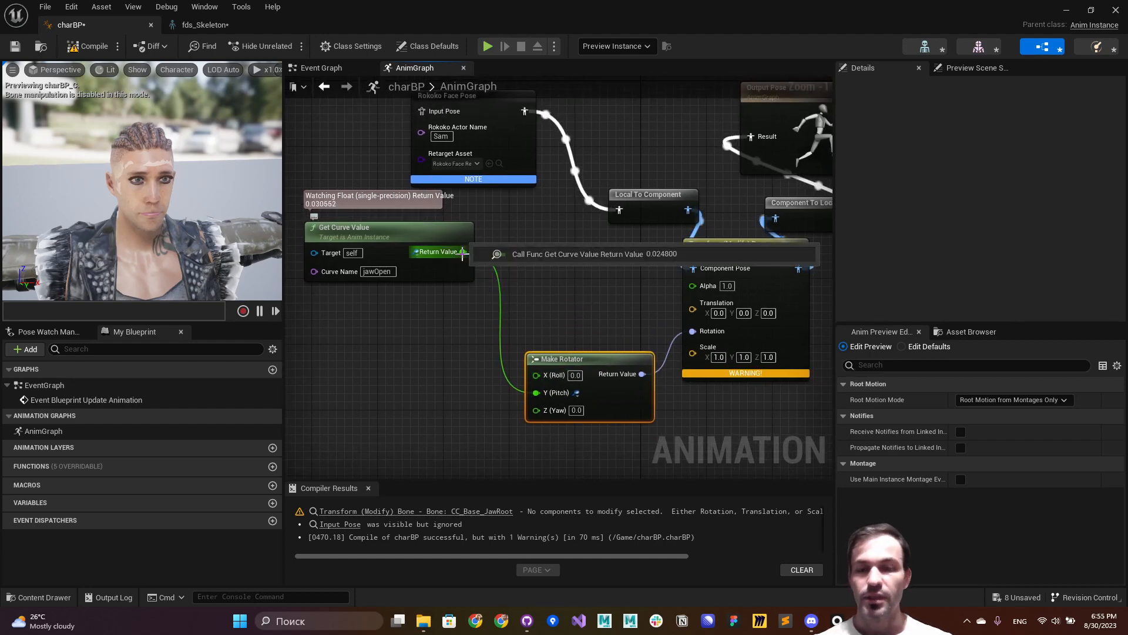
drag(464, 254, 537, 269)
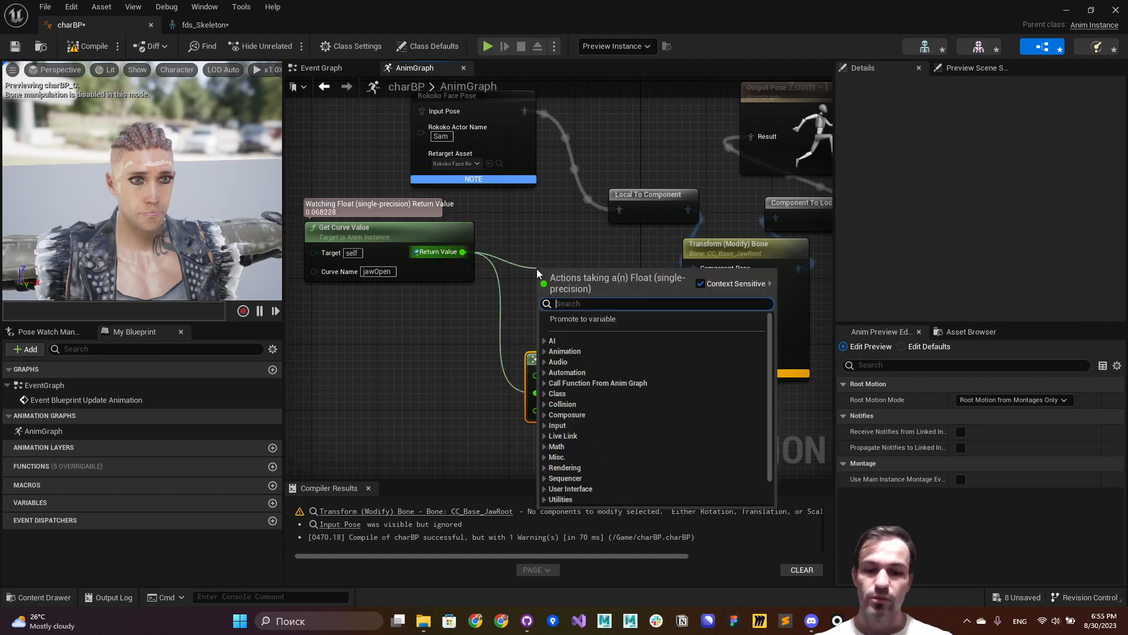
text(mul)
key(Return)
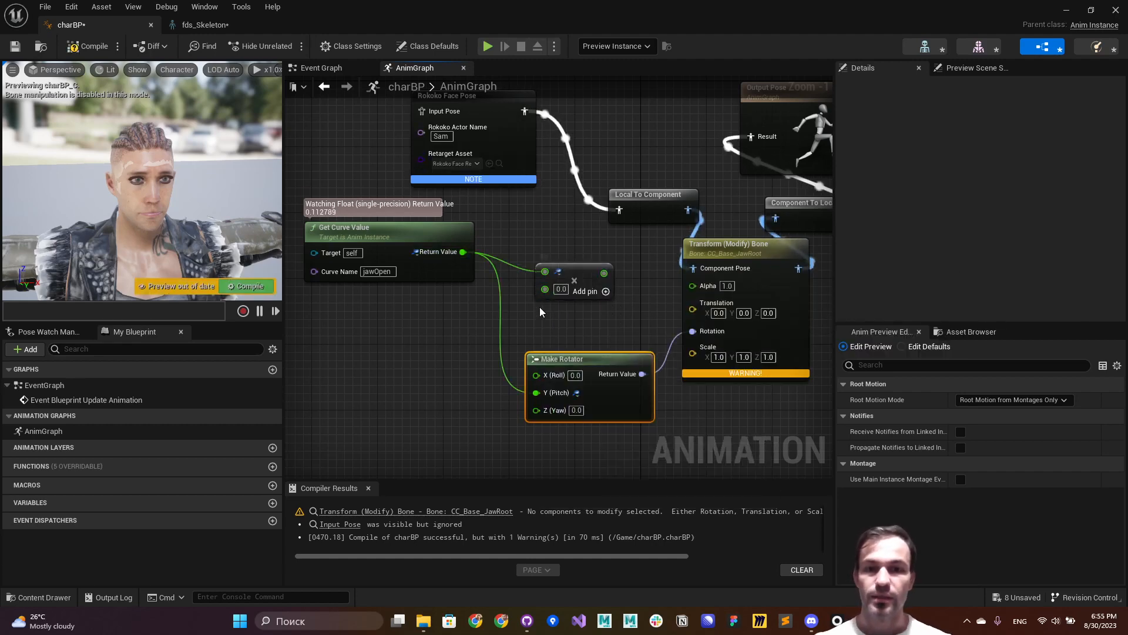
Step: Set the Multiply node's second operand to 100.0
click(562, 288)
text(100.0)
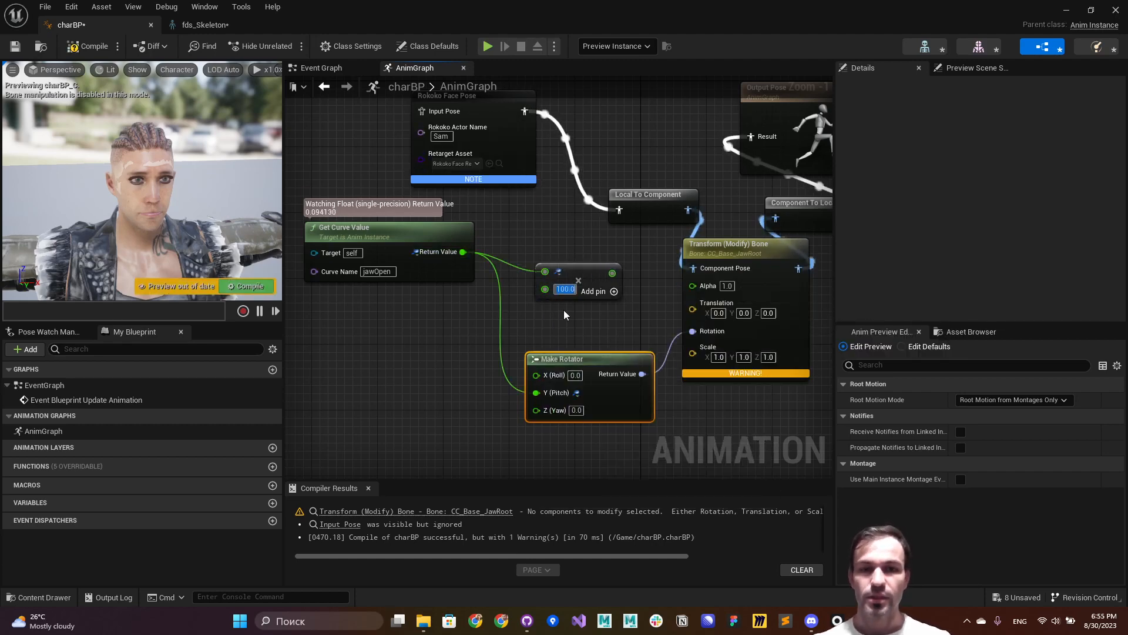
right_drag(583, 324, 568, 304)
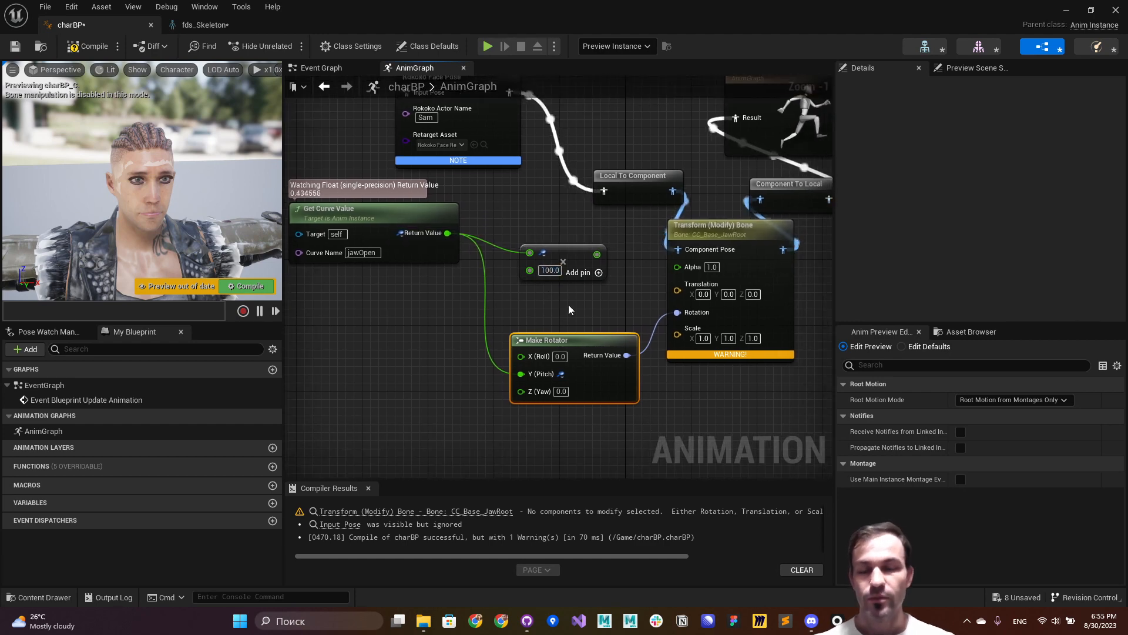
Step: Connect the Multiply node's result to Make Rotator's Y (Pitch) input and compile charBP
drag(597, 255, 524, 372)
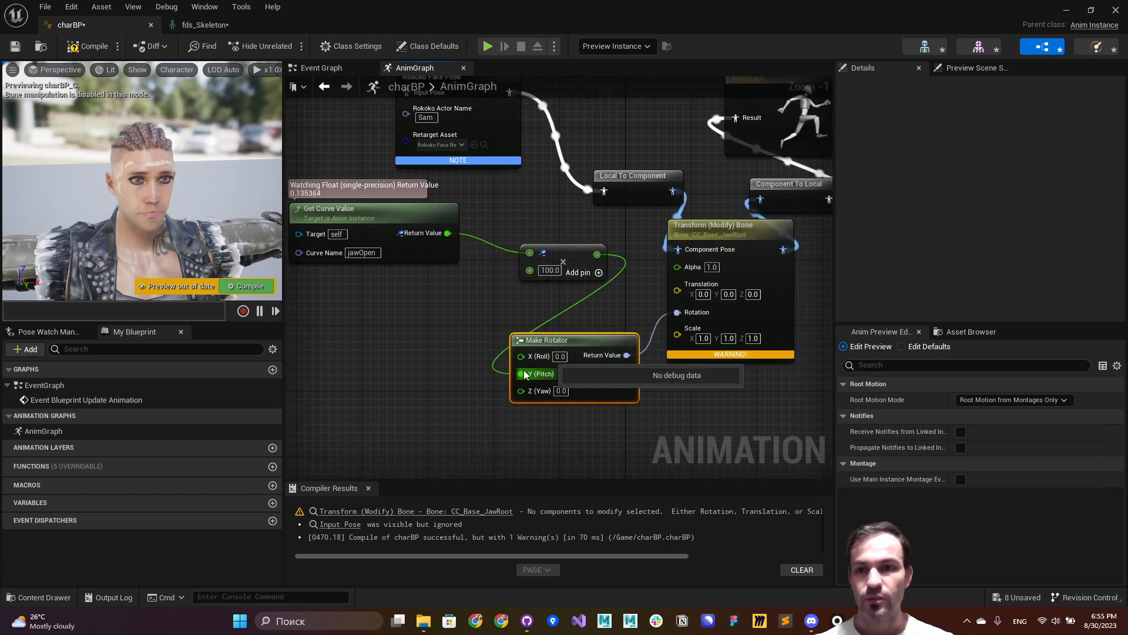
click(240, 287)
right_drag(376, 334, 363, 348)
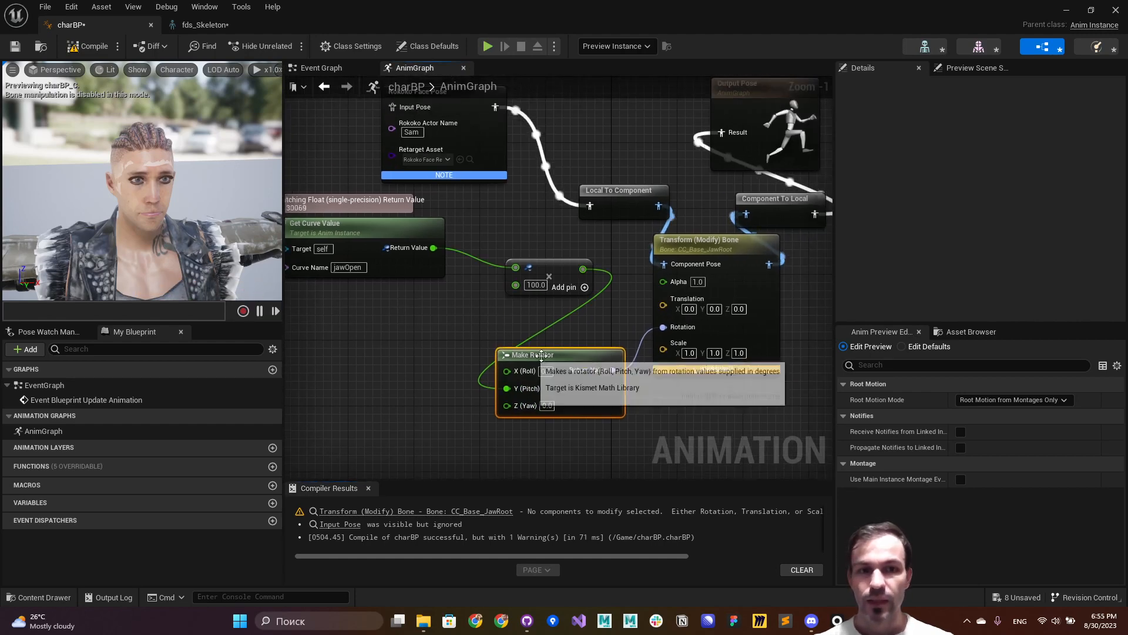
Step: Watch the Return Value of the Make Rotator node in the AnimGraph
click(724, 287)
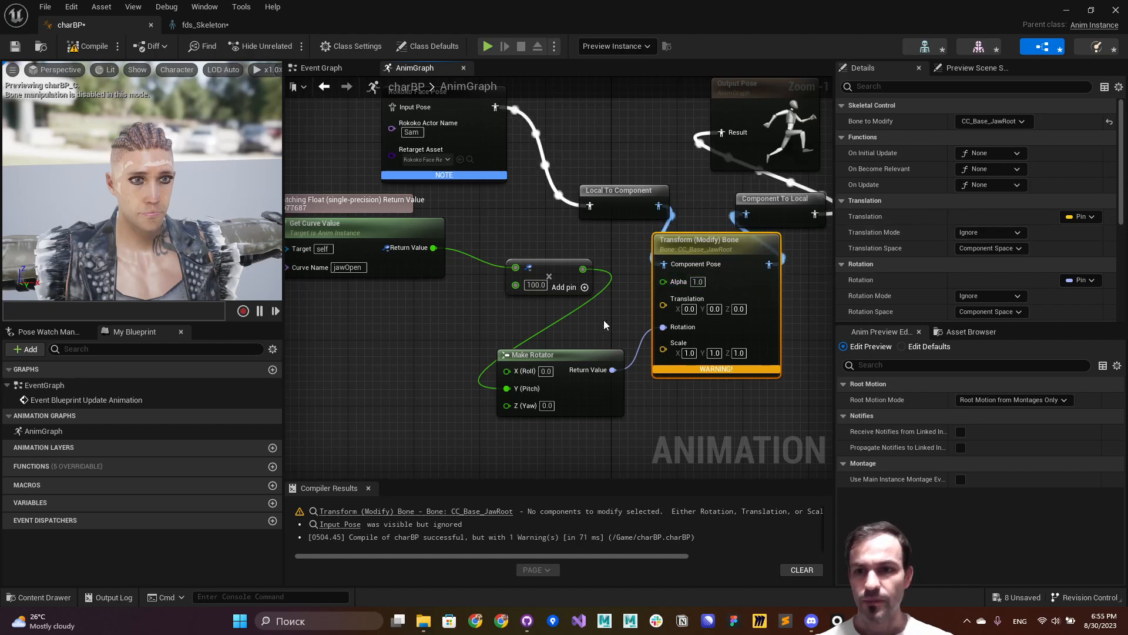
right_drag(597, 318, 579, 313)
right_click(585, 366)
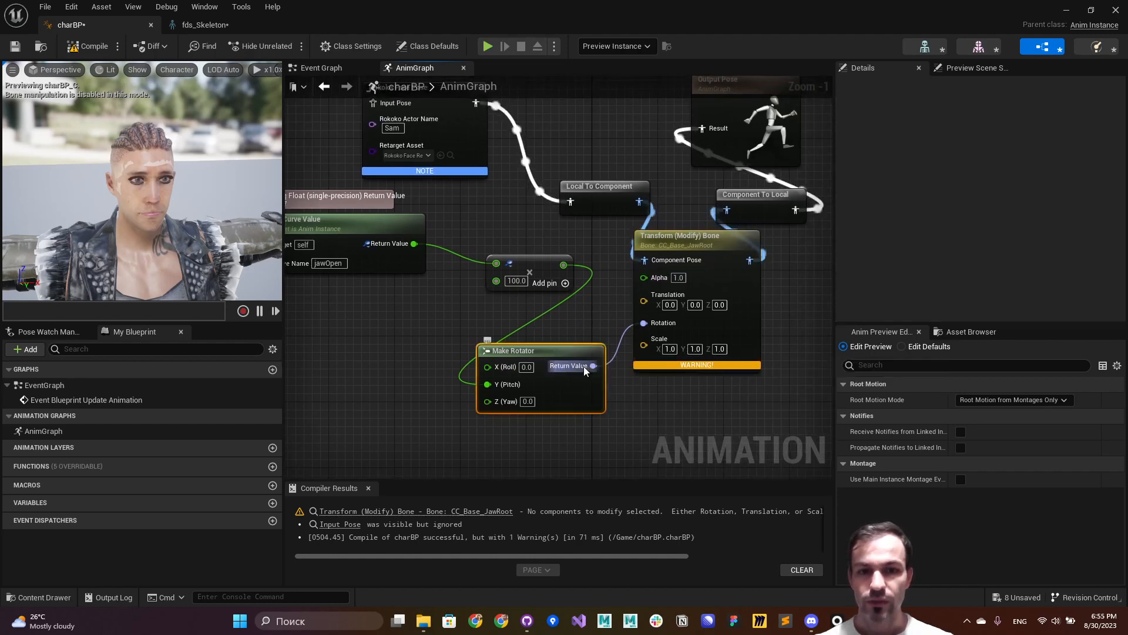
click(625, 470)
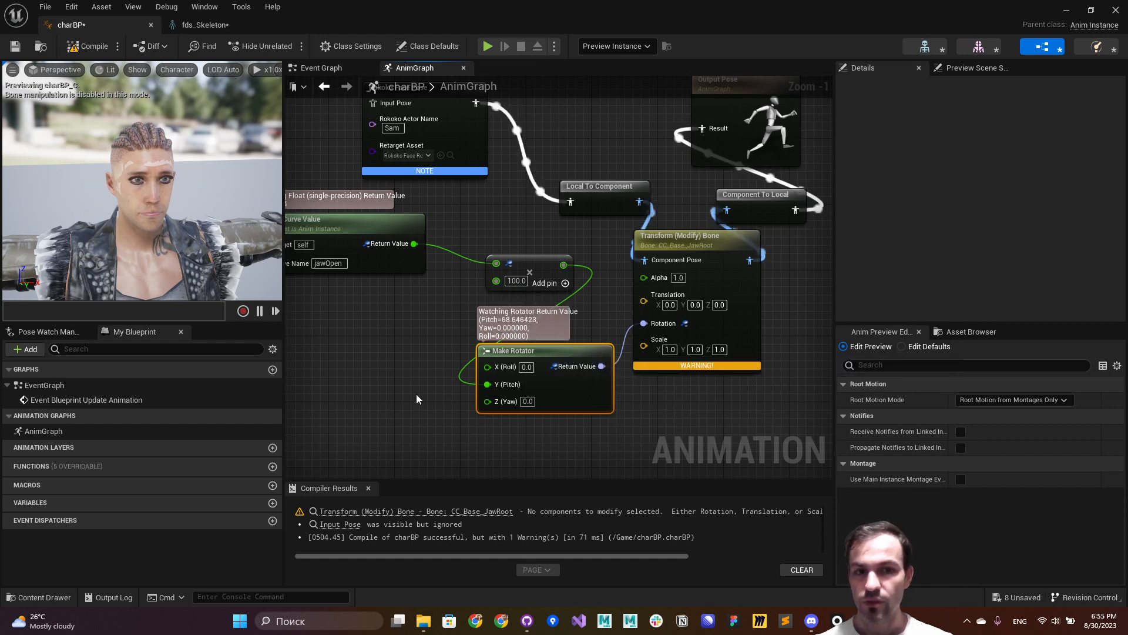
right_drag(416, 393, 428, 386)
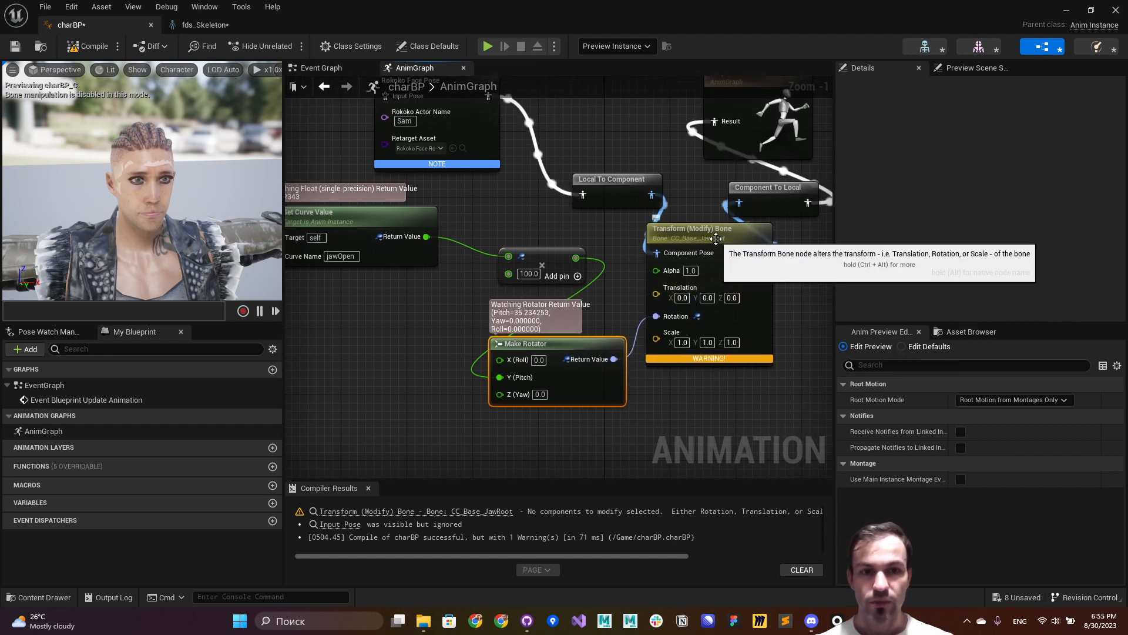
Step: Move the Transform (Modify) Bone node lower in the AnimGraph and inspect the Output Pose node
drag(715, 238, 748, 287)
right_drag(684, 142, 663, 218)
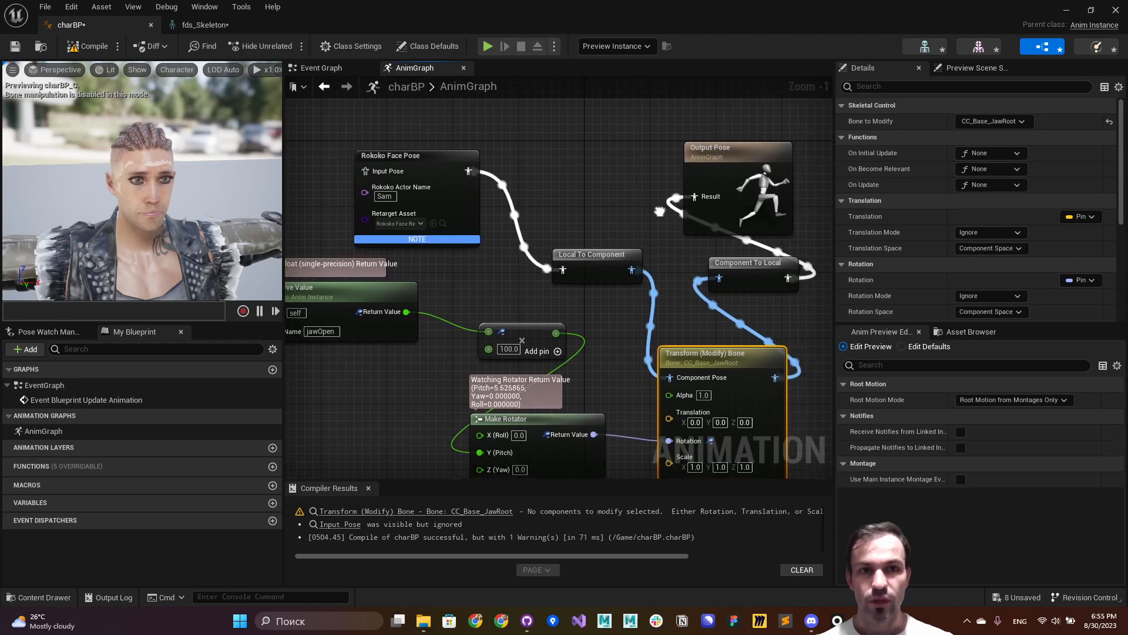
click(721, 153)
right_drag(722, 154, 697, 128)
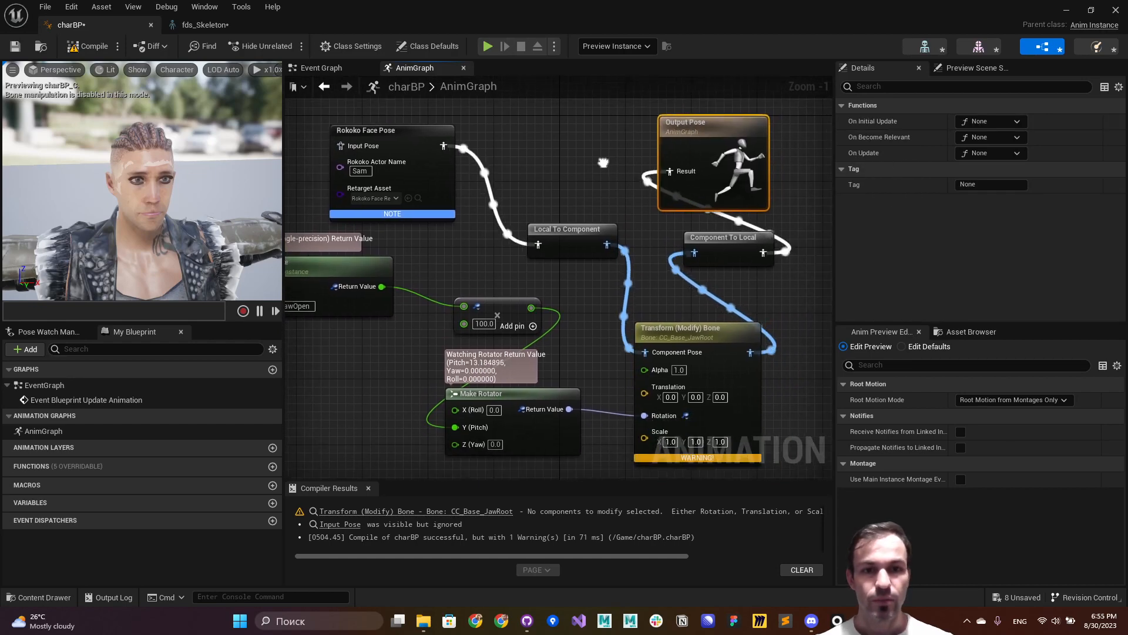
right_drag(667, 287, 674, 263)
Step: Set the Transform (Modify) Bone node's Rotation Mode to Add to Existing and compile charBP
click(676, 276)
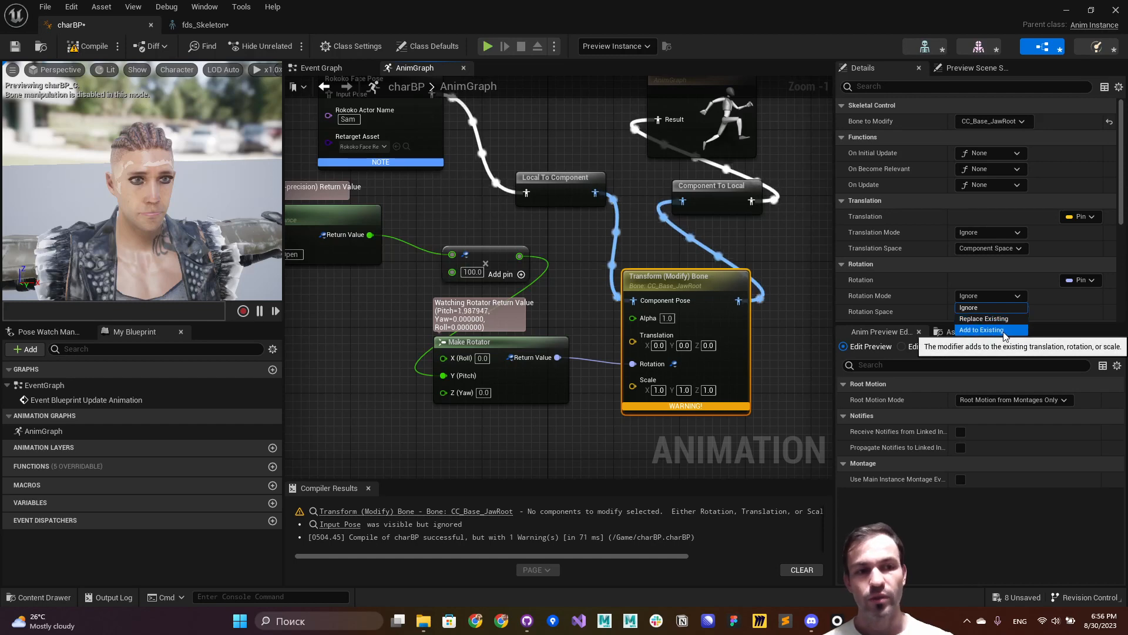
click(1003, 331)
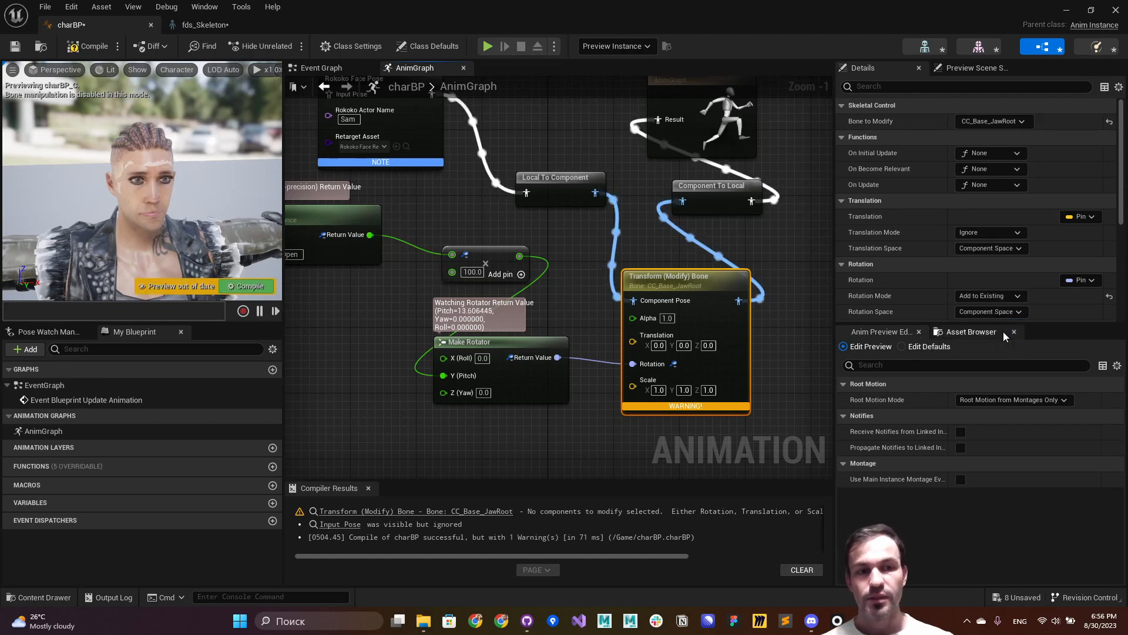
click(234, 288)
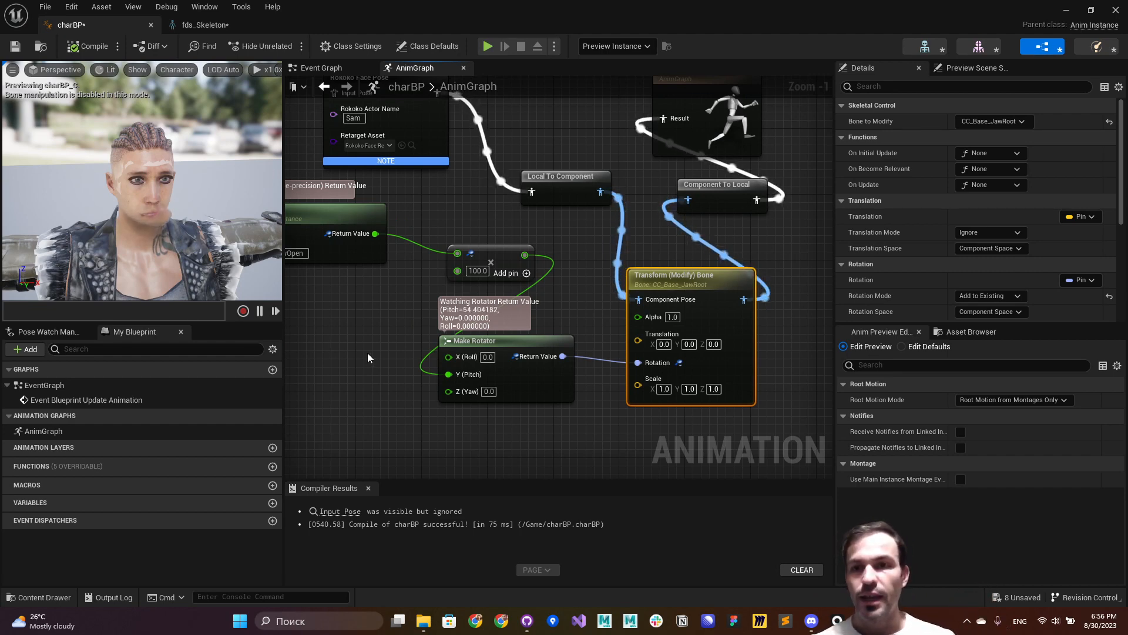
right_drag(367, 354, 354, 351)
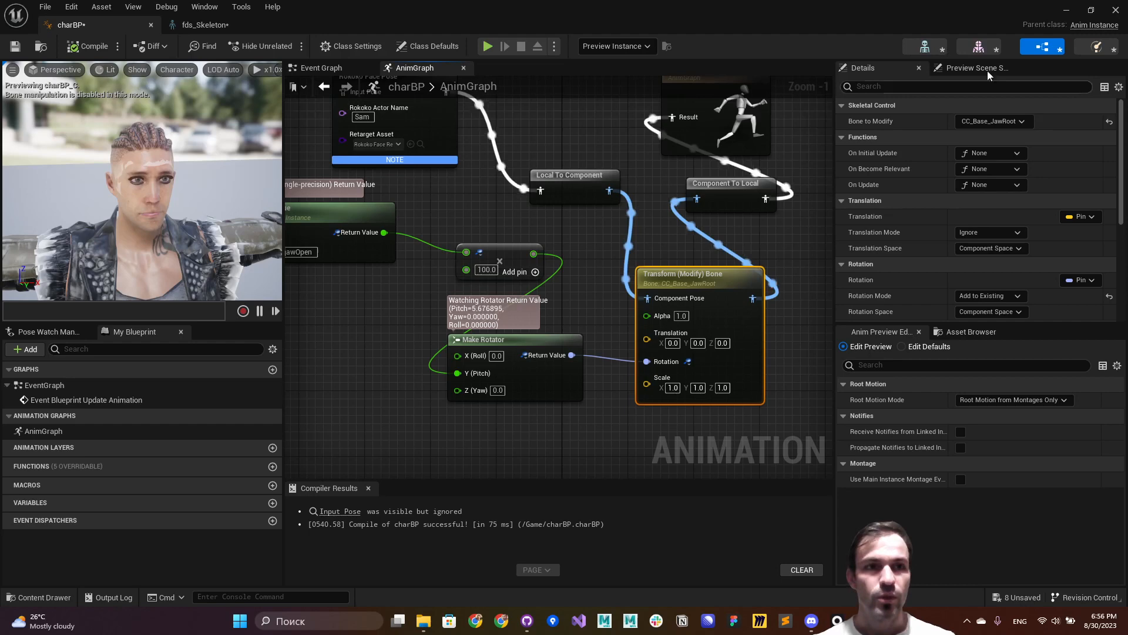
Step: Examine the rotation axes of the CC_Base_JawRoot bone in fds_Skeleton and return to charBP
click(924, 46)
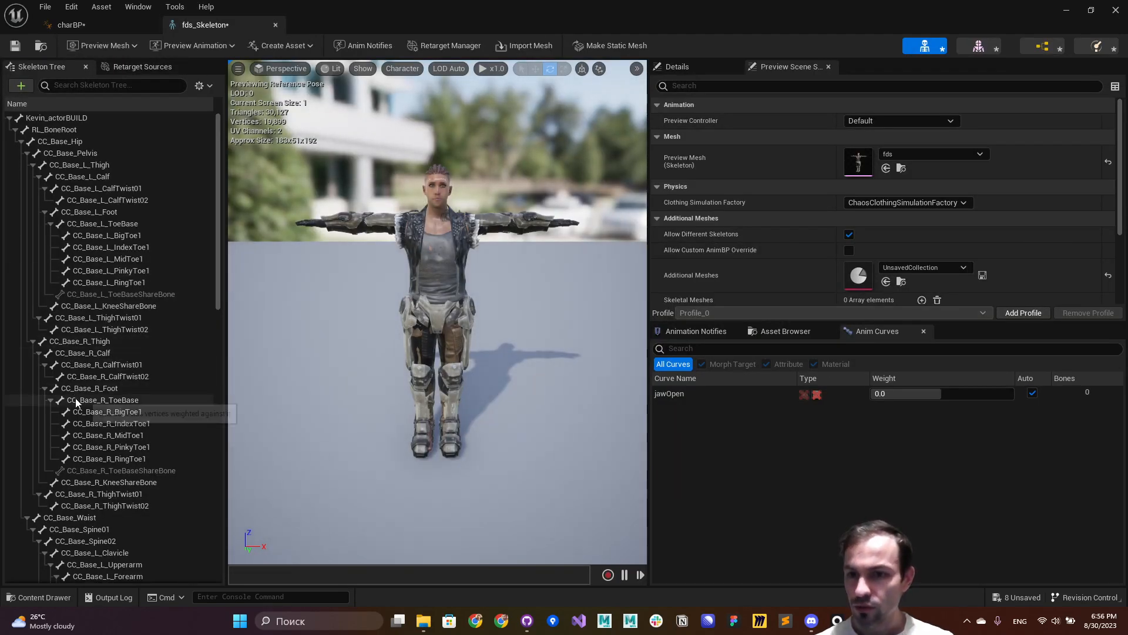
scroll(146, 397, down, 9)
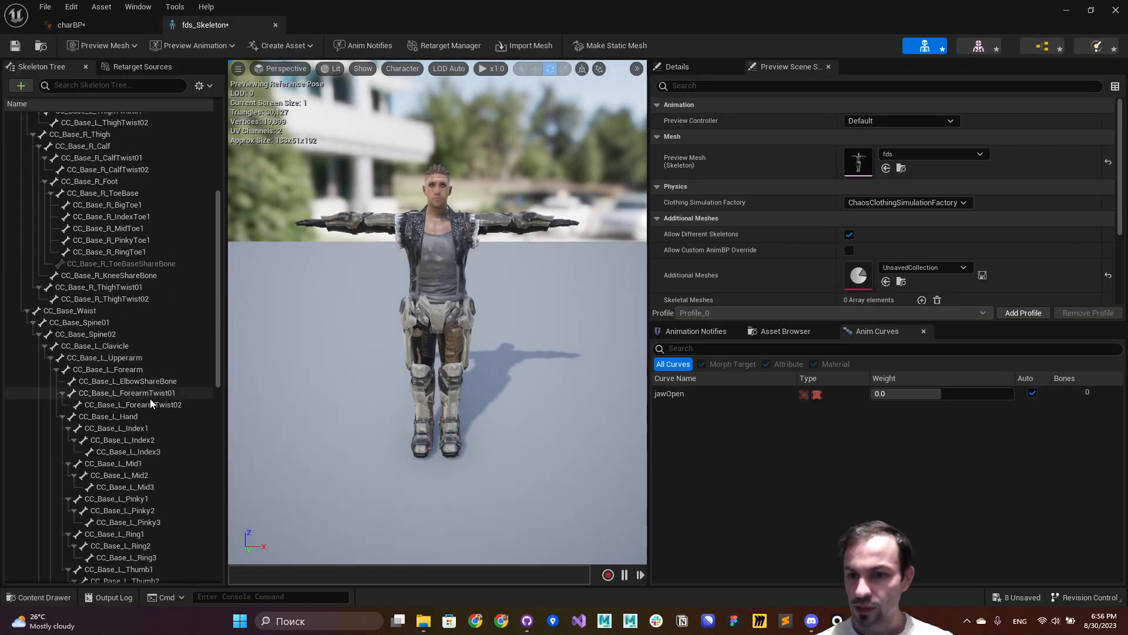
scroll(150, 394, down, 1)
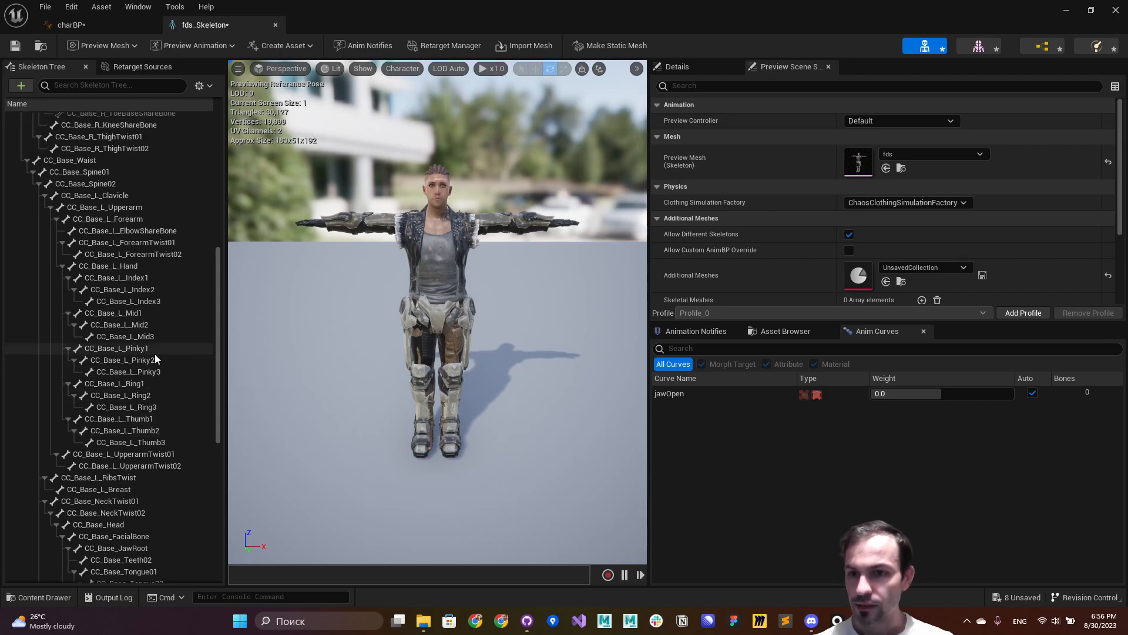
scroll(157, 354, up, 9)
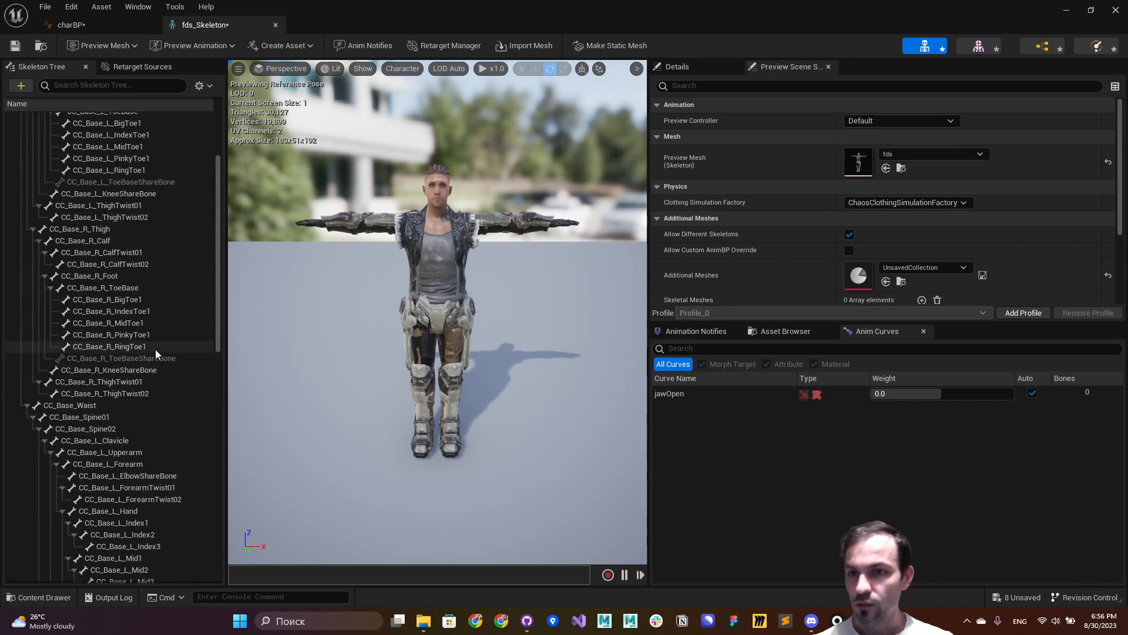
scroll(157, 351, down, 13)
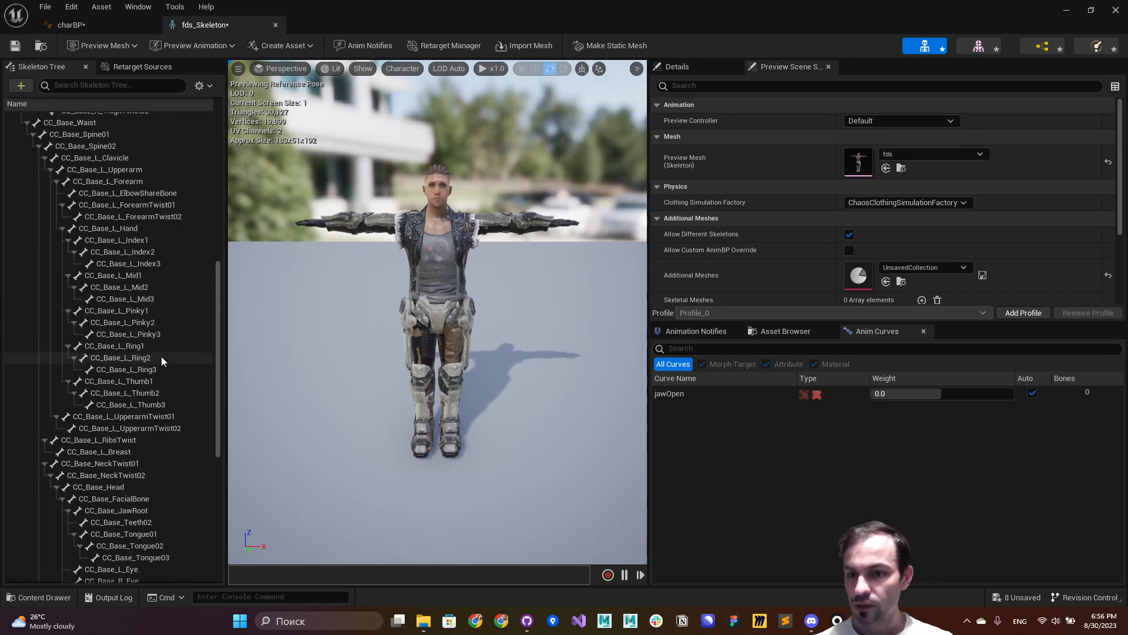
click(136, 398)
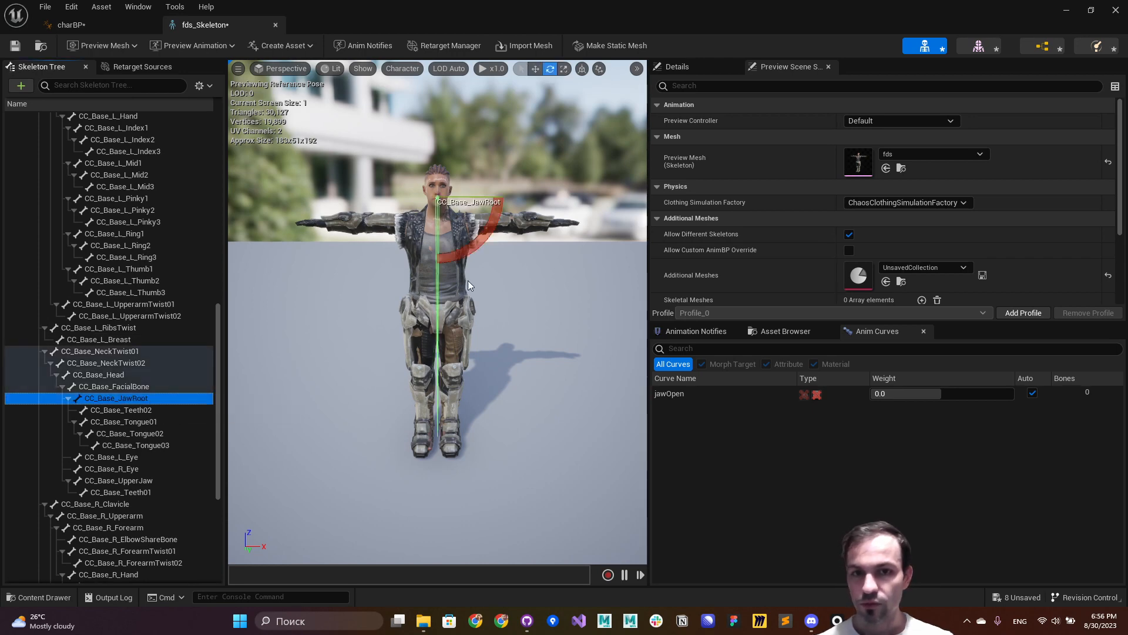
right_drag(437, 311, 526, 301)
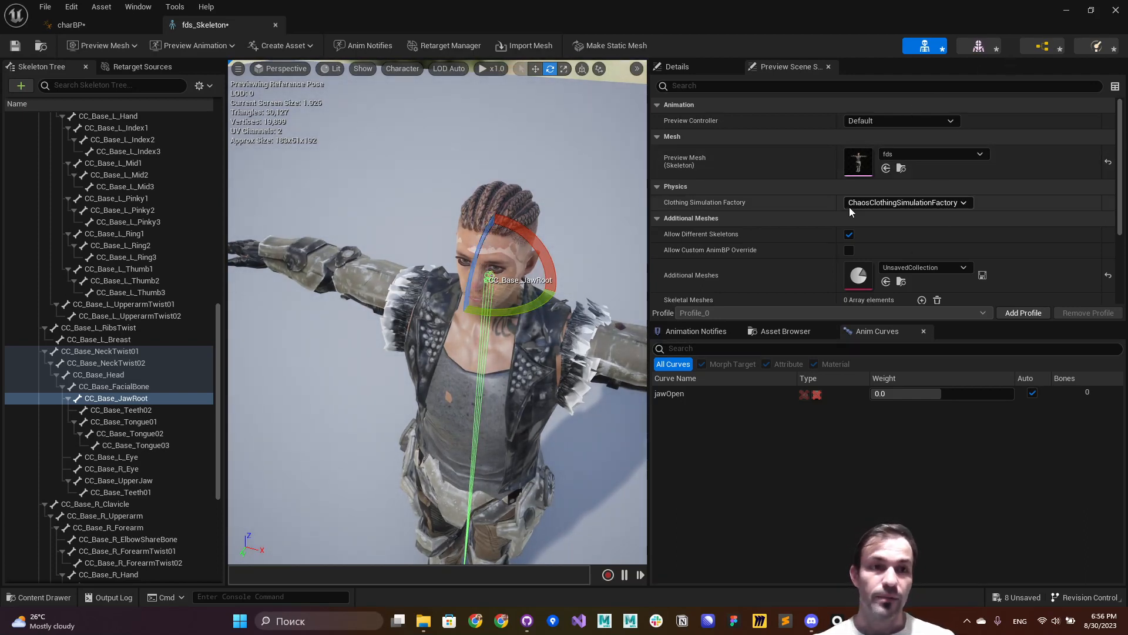
click(1026, 52)
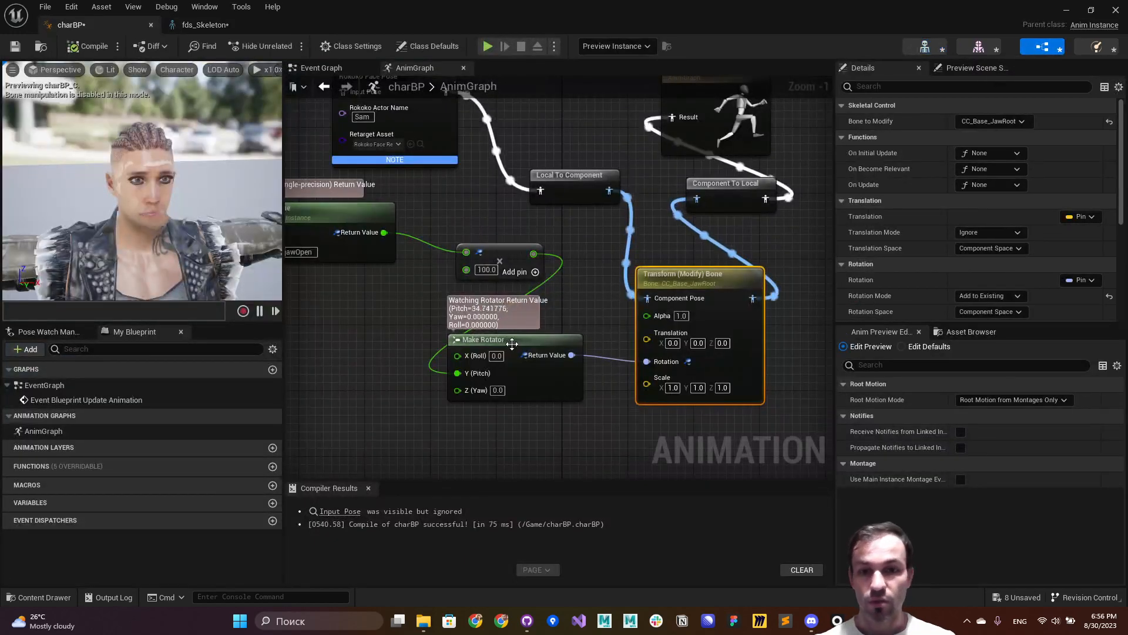
Step: Connect the Multiply result to Make Rotator's X (Roll), break its Y (Pitch) link, and compile charBP
drag(533, 254, 475, 387)
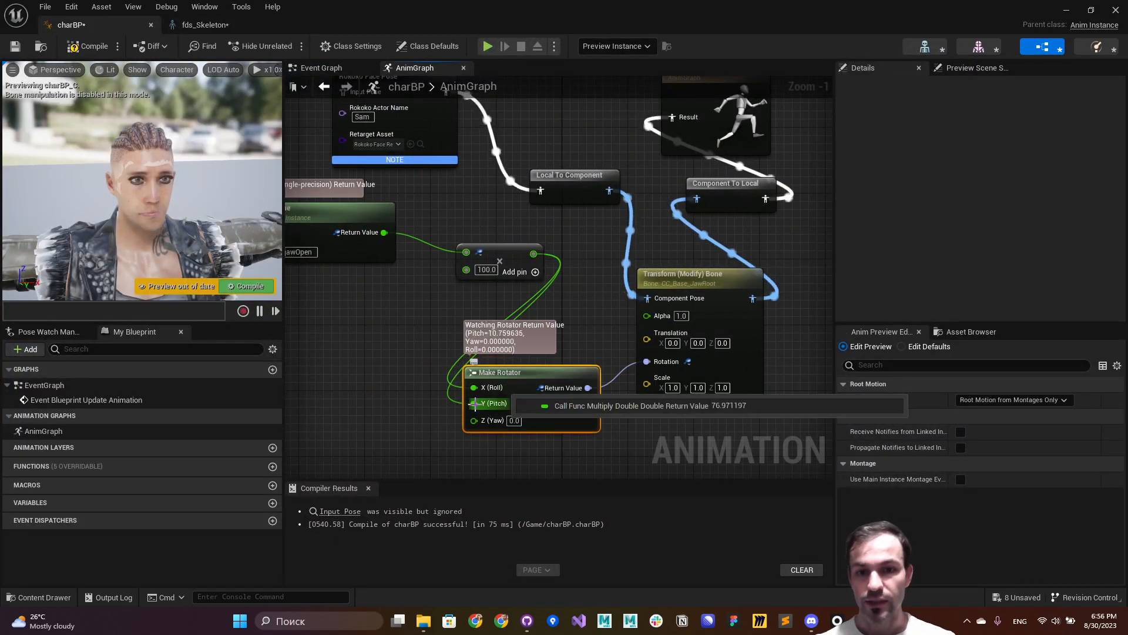
alt+click(472, 404)
click(237, 287)
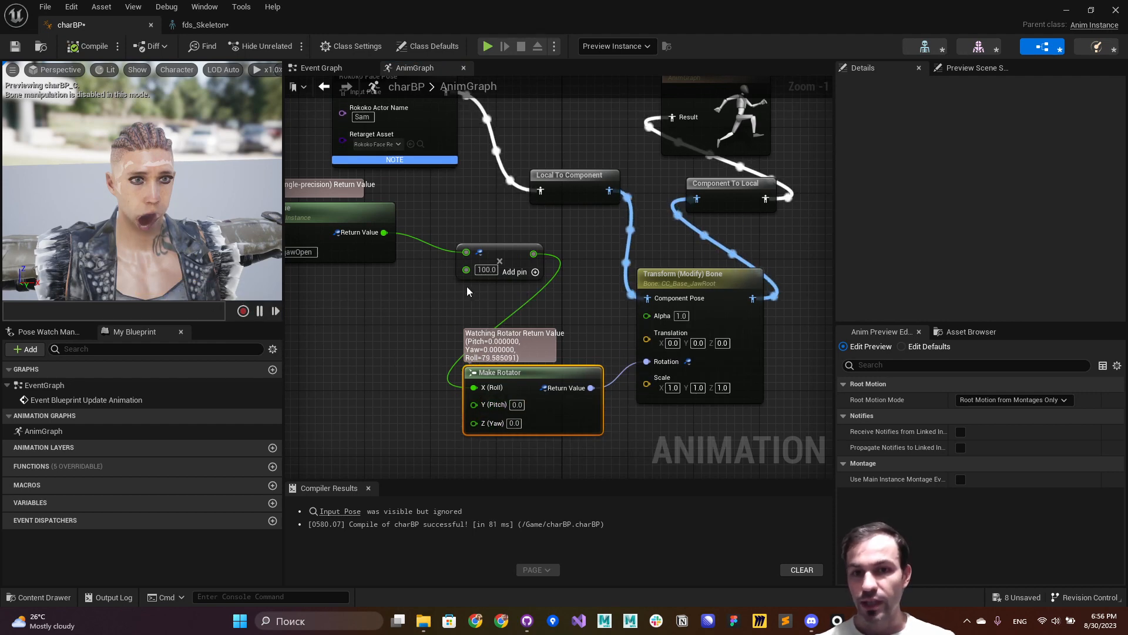
Step: Set the Multiply node's second operand to 30.0 and compile charBP
click(486, 270)
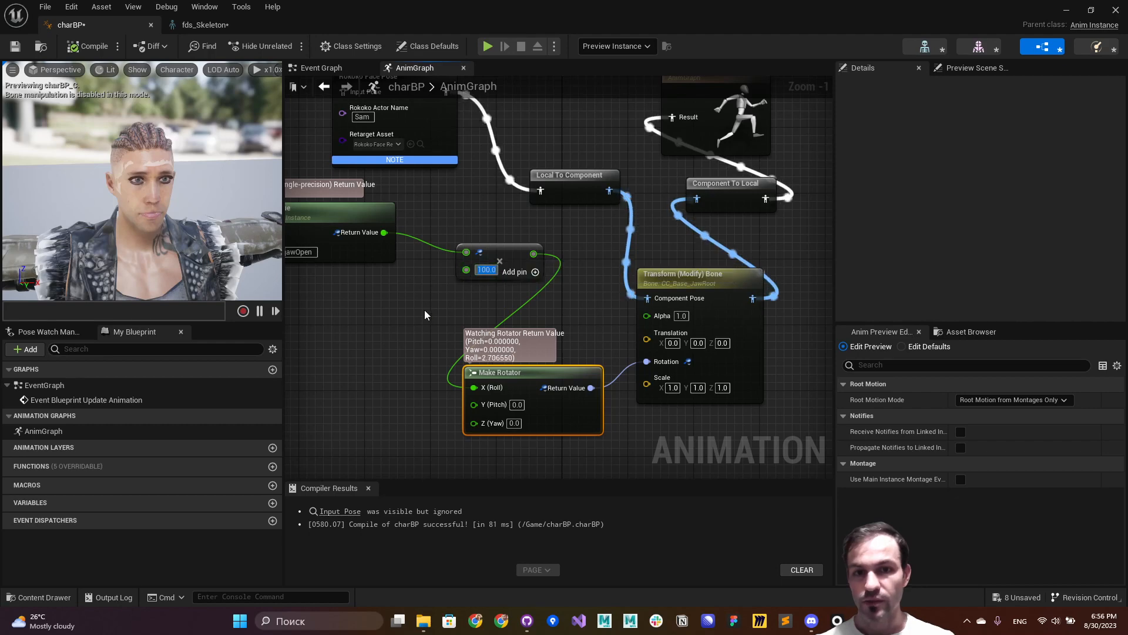
text(30)
key(Return)
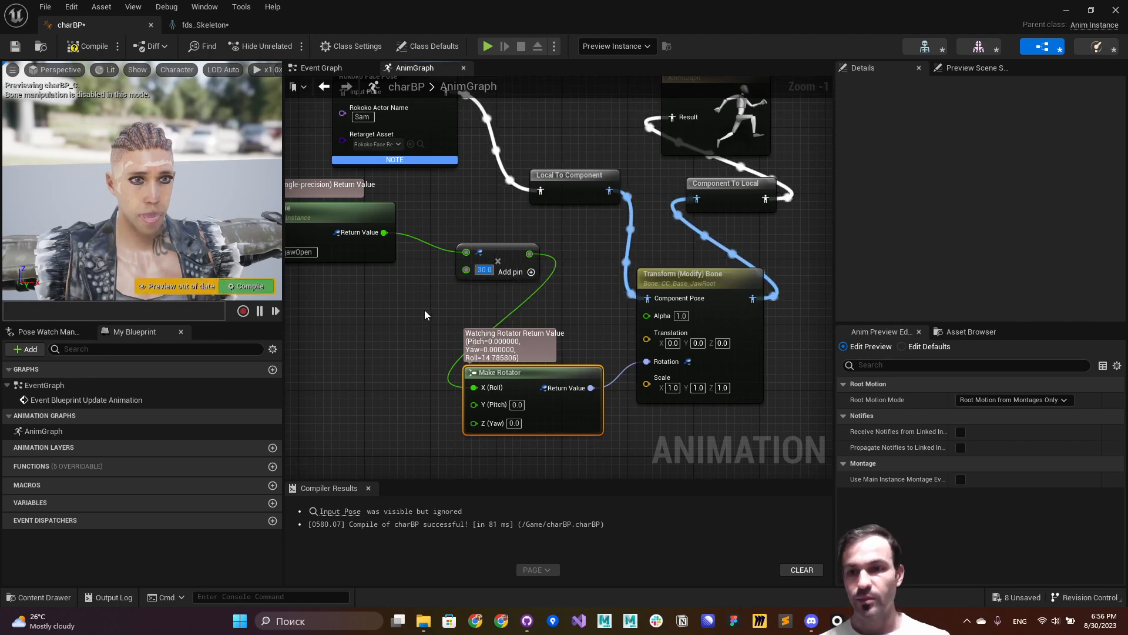
click(256, 288)
Step: Compare the character's jaw movement with the live Rokoko Studio playback beside the charBP window, and maximize charBP again
right_drag(364, 314, 469, 310)
drag(428, 8, 593, 46)
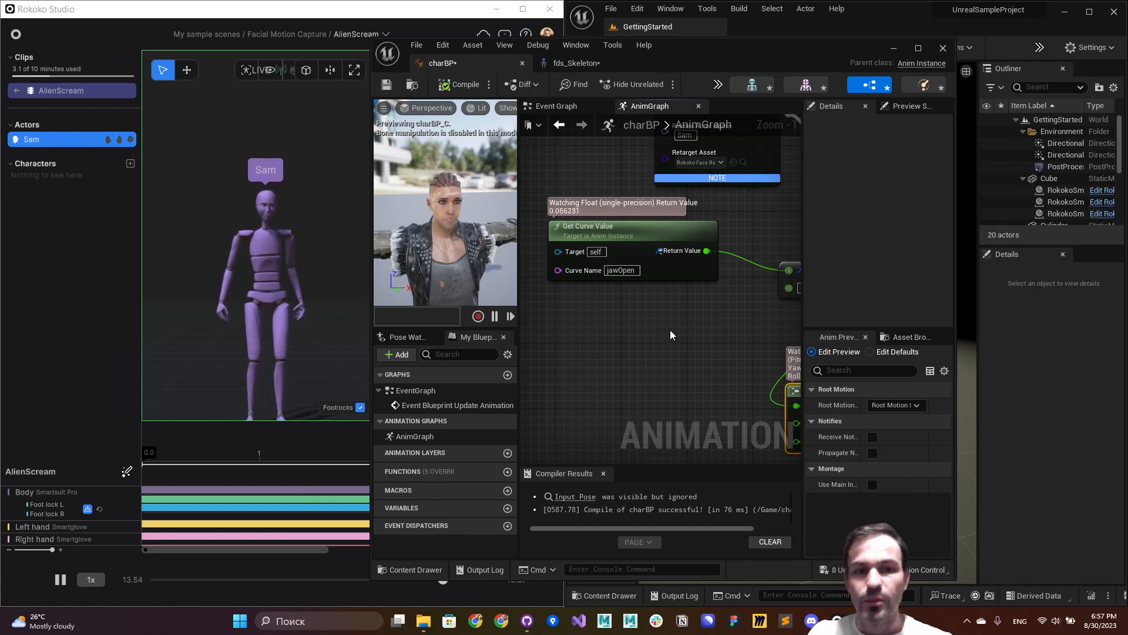
right_drag(670, 329, 505, 317)
right_drag(724, 305, 635, 308)
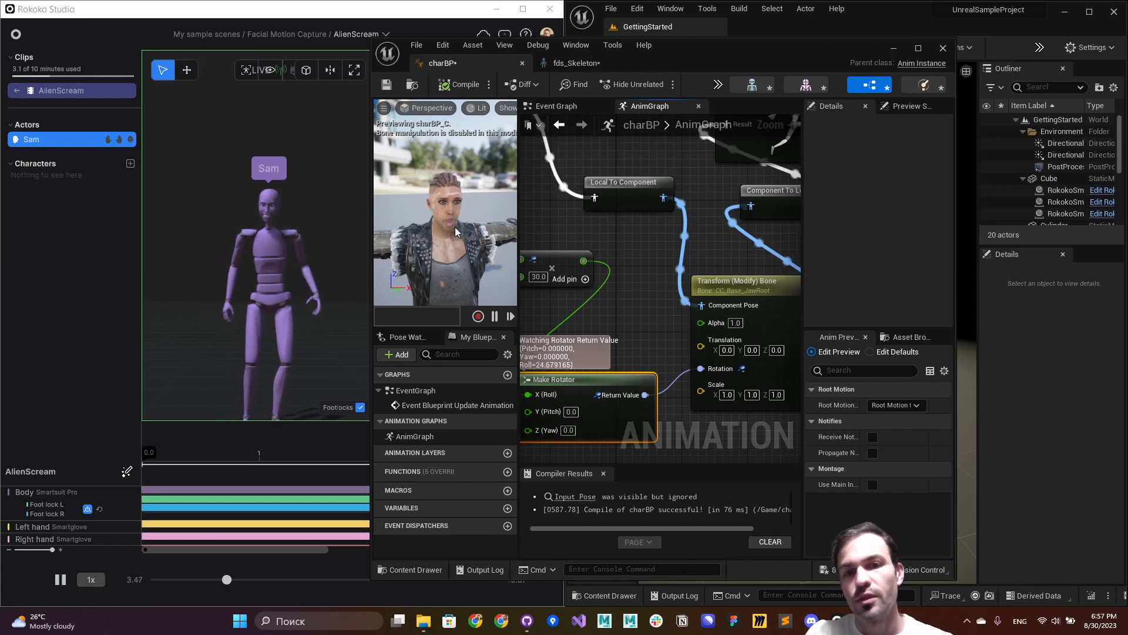
right_drag(647, 302, 593, 361)
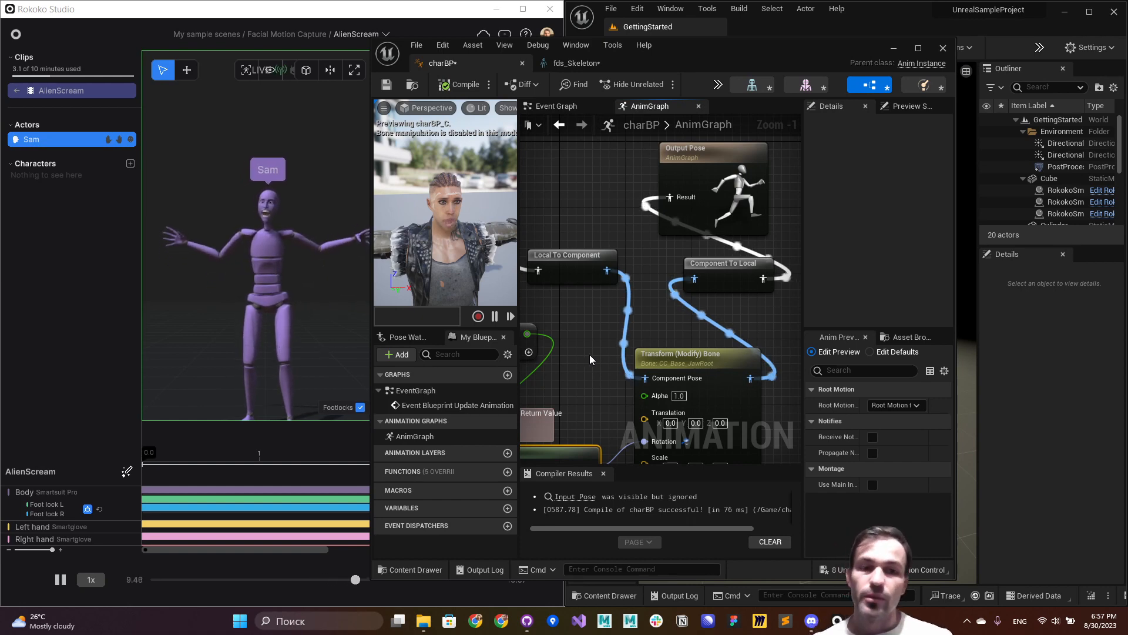
click(918, 46)
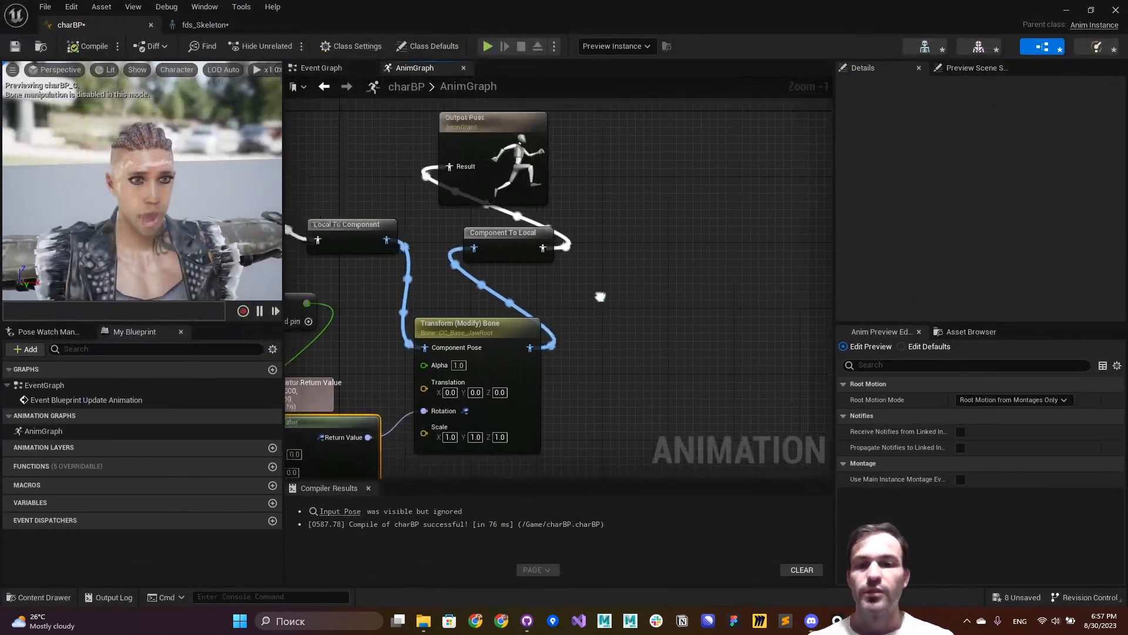
right_drag(554, 329, 588, 318)
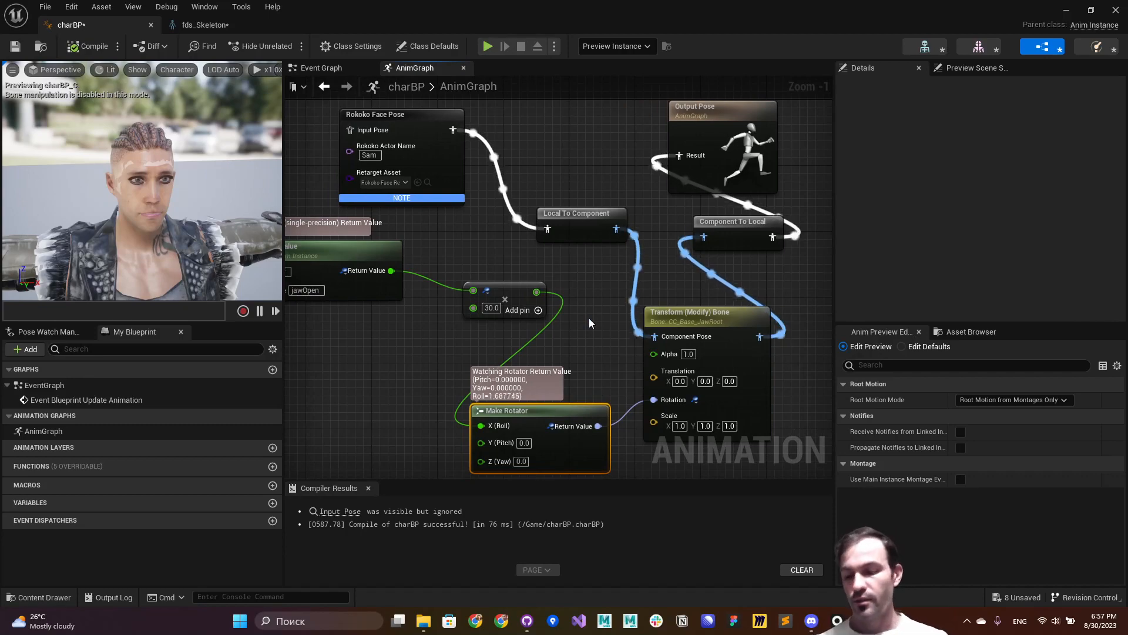